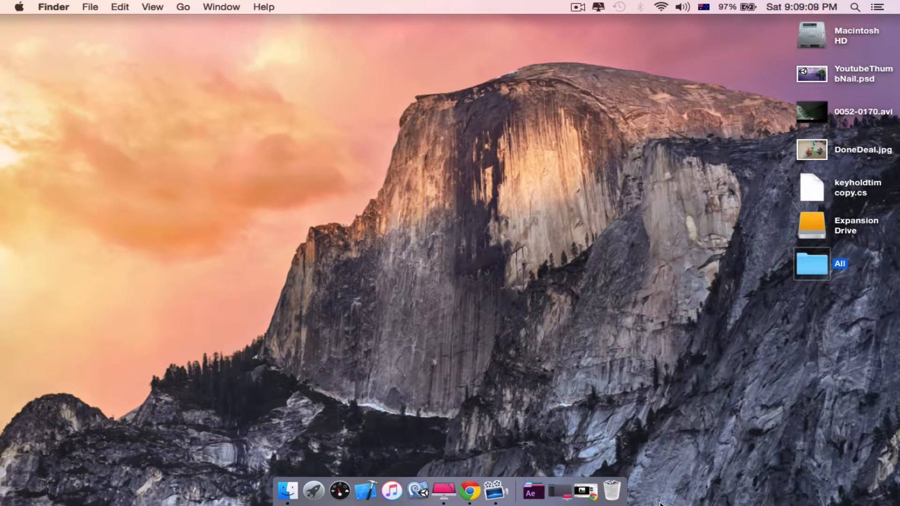
Switch to Google Chrome and load google.com/images in a new tab
click(470, 490)
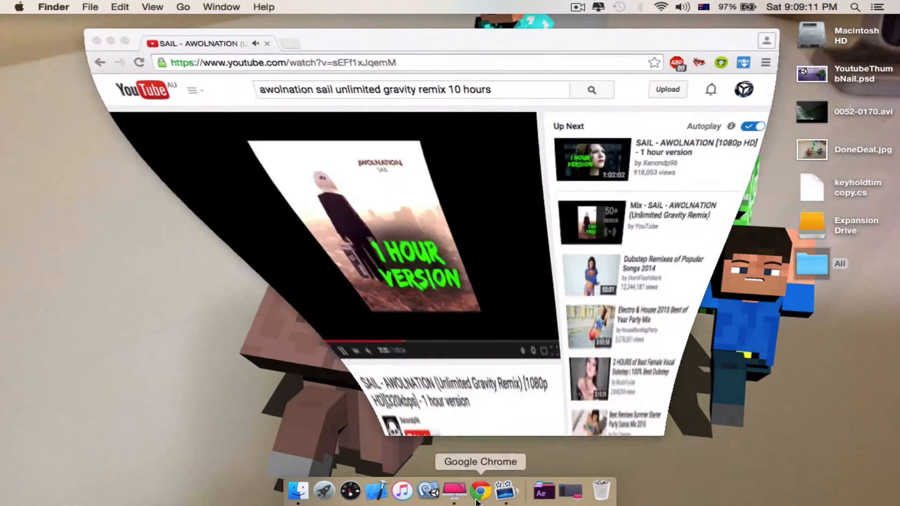
click(288, 44)
text(you)
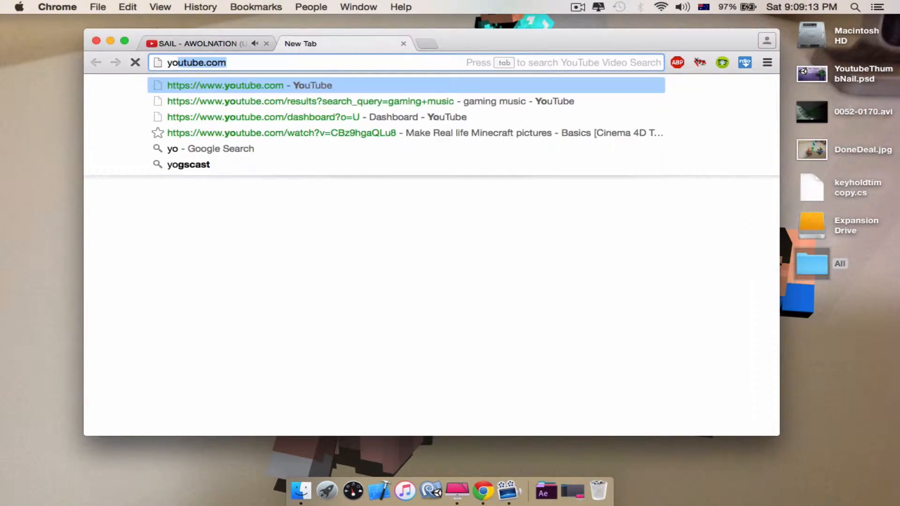
key(BackSpace)
key(BackSpace)
key(BackSpace)
key(BackSpace)
text(google.com/ima)
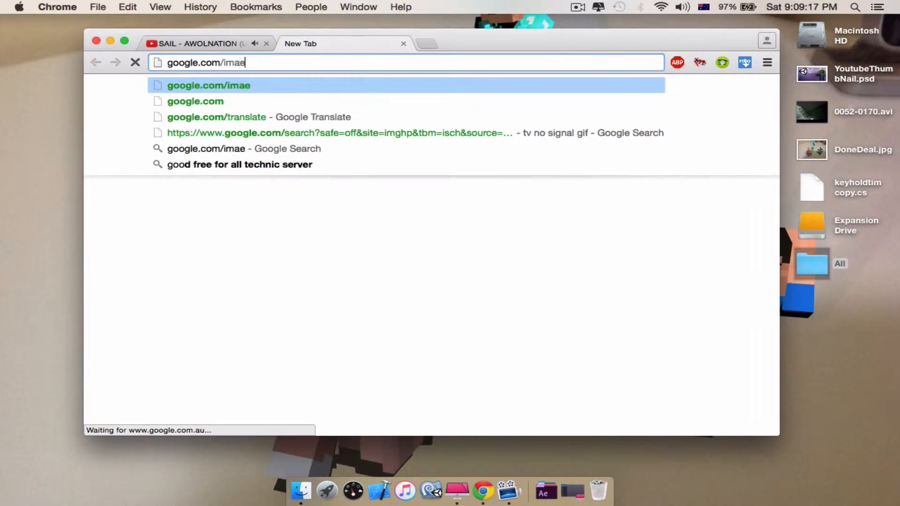
text(ges)
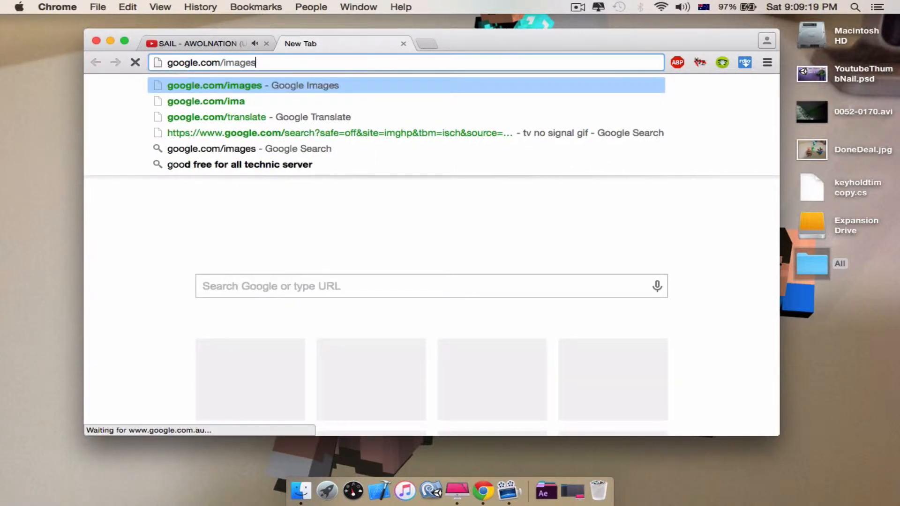
key(Return)
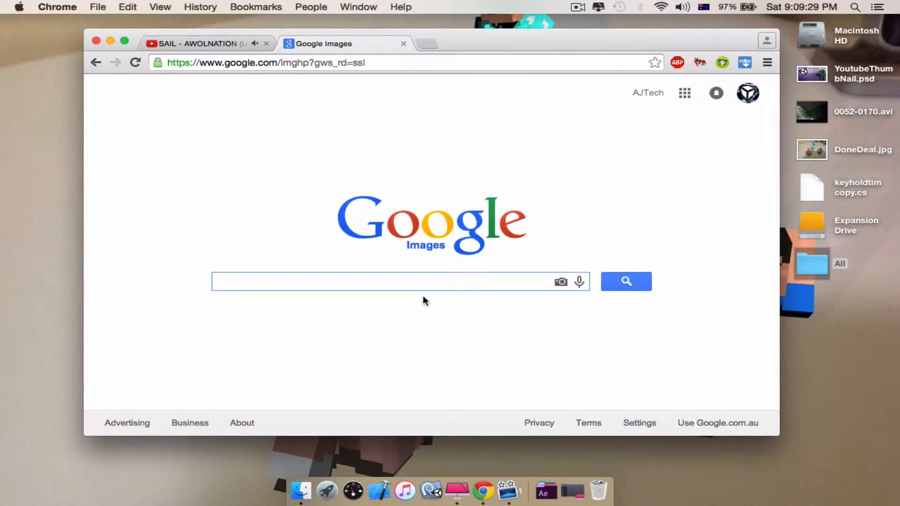
Search Google Images for "brick wall" and open the first result, the red brick wall from wisegeek.org, at full size
text(wall)
key(Return)
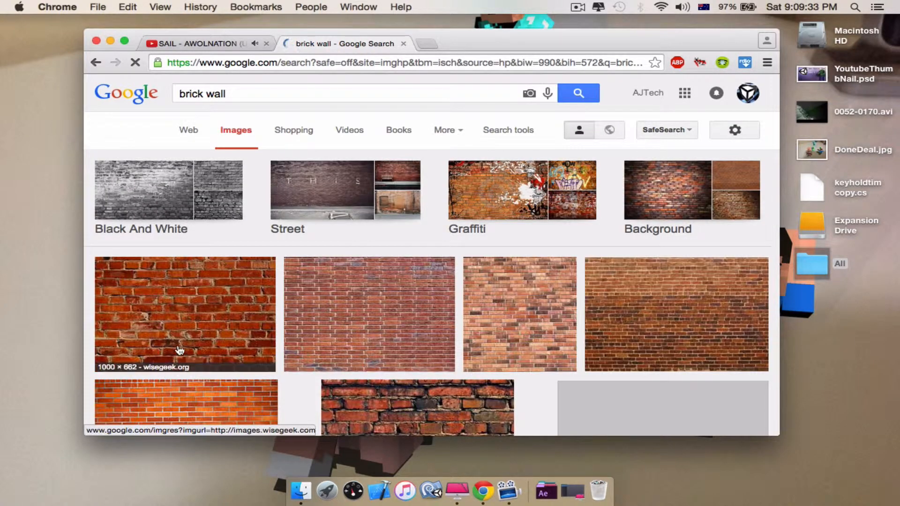
scroll(178, 347, down, 2)
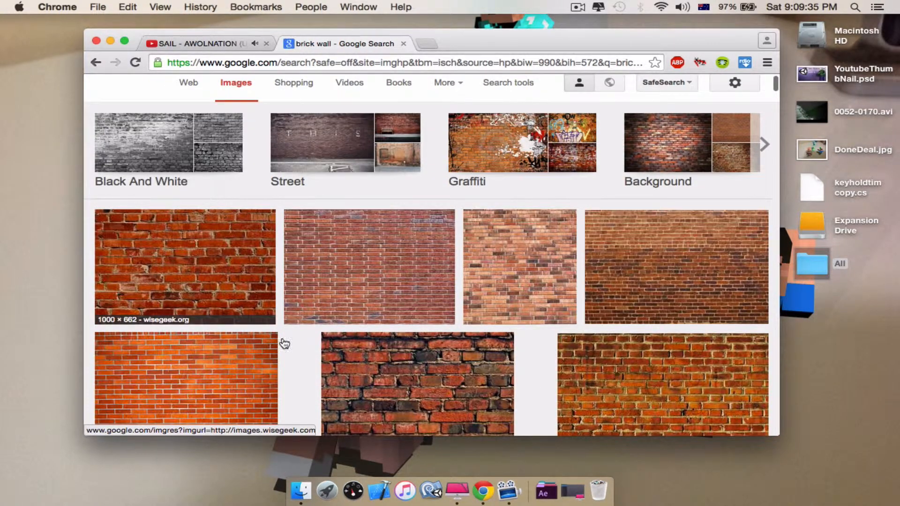
click(244, 300)
click(565, 246)
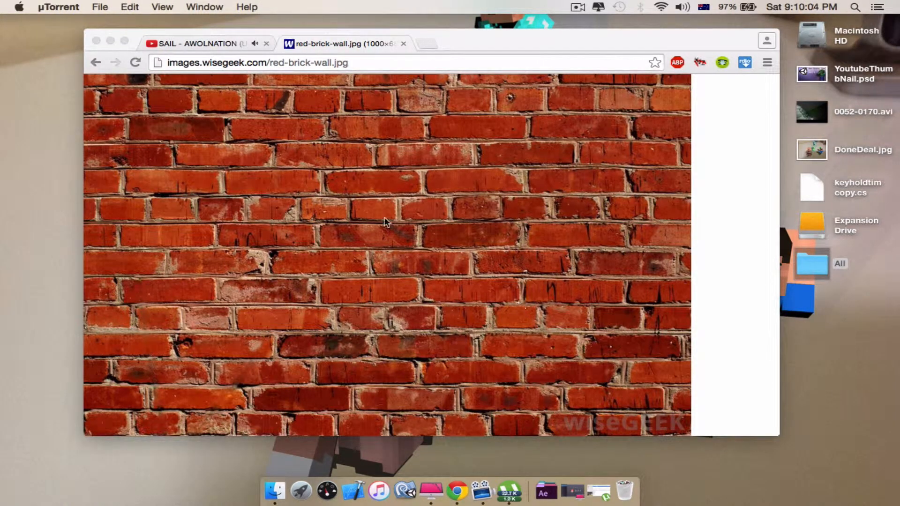
click(631, 239)
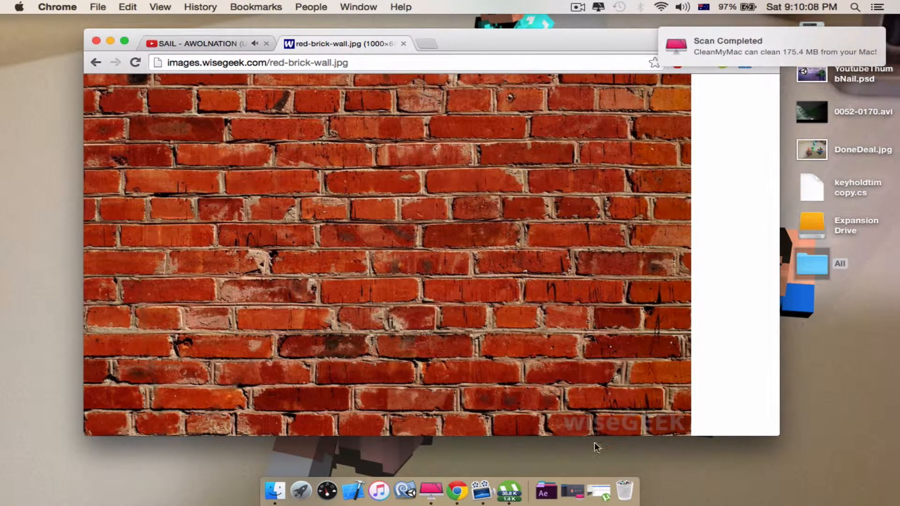
Switch to CleanMyMac 3 and run the Smart Cleanup, ignoring the items related to Chrome
click(431, 490)
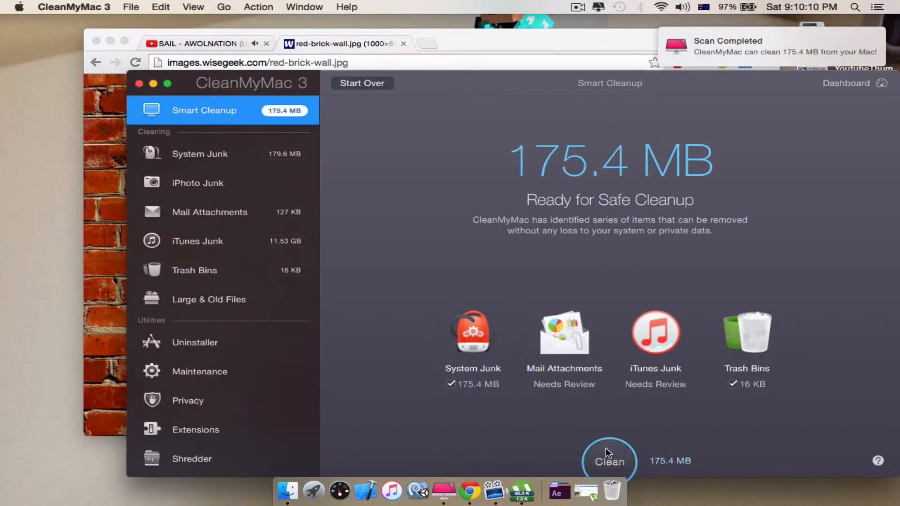
click(608, 452)
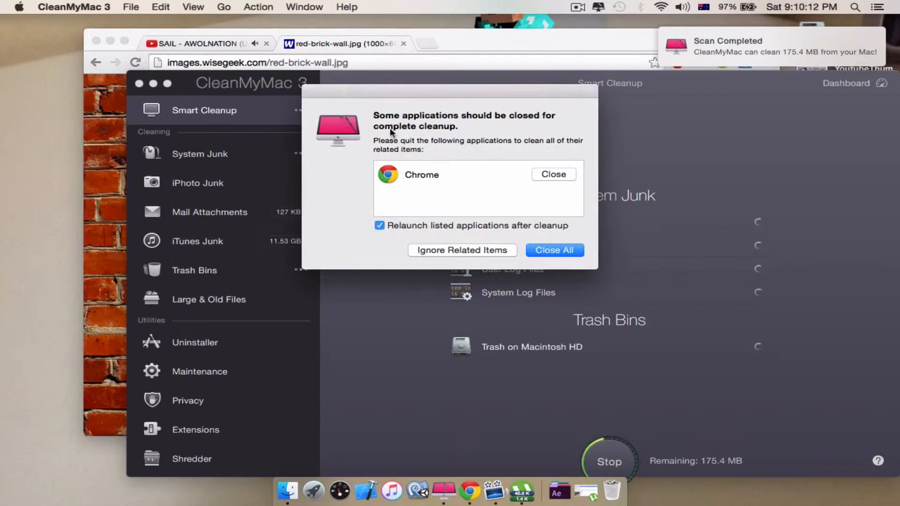
click(462, 250)
double_click(519, 91)
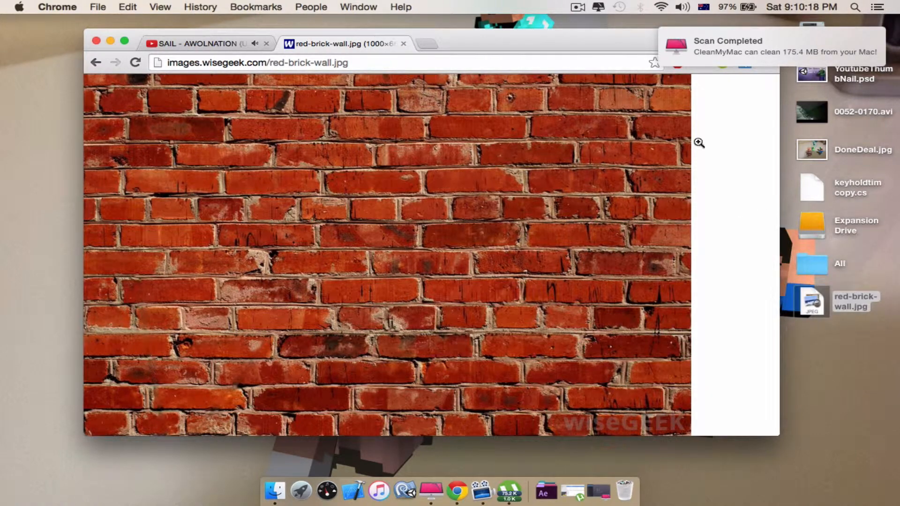
Minimise the browser window, switch to Image Capture and quit CleanMyMac 3
click(111, 41)
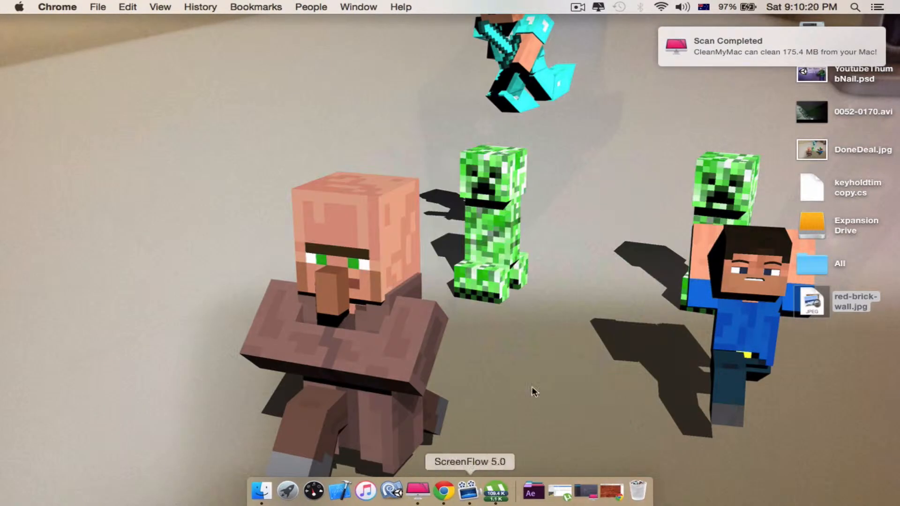
click(855, 7)
text(image)
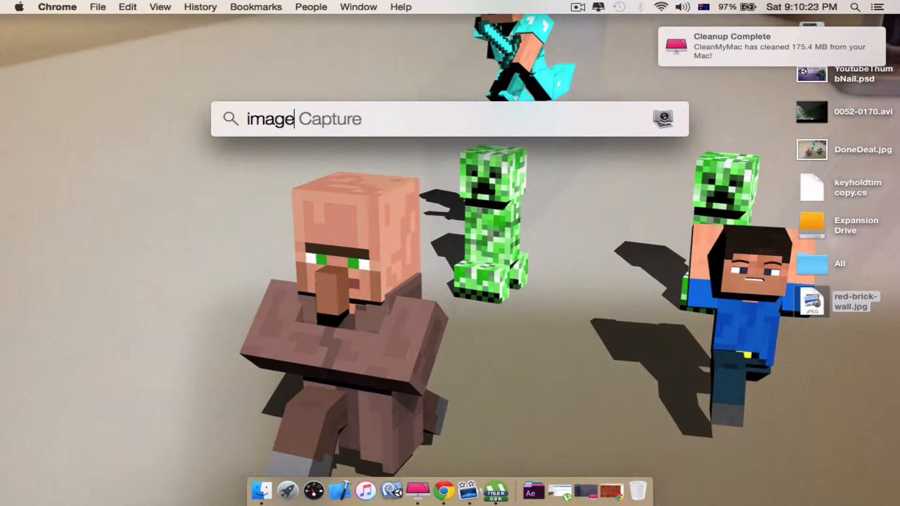
key(Return)
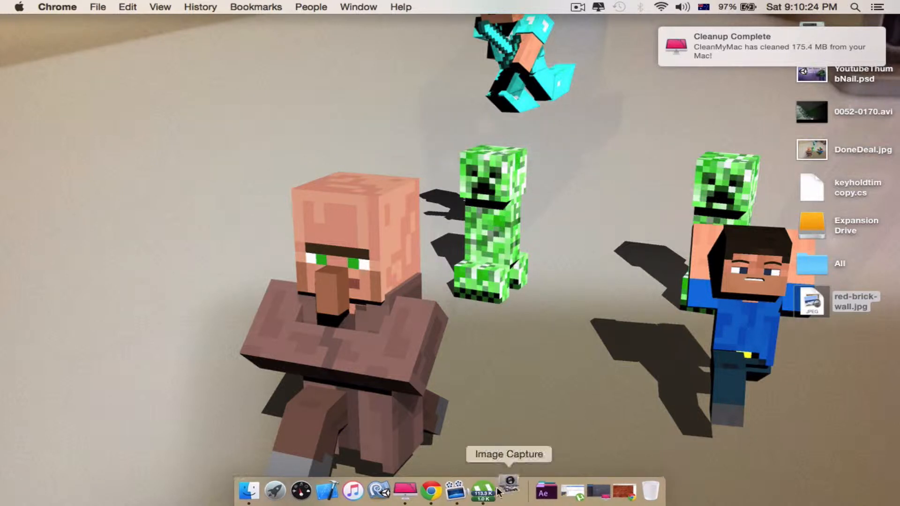
right_click(402, 488)
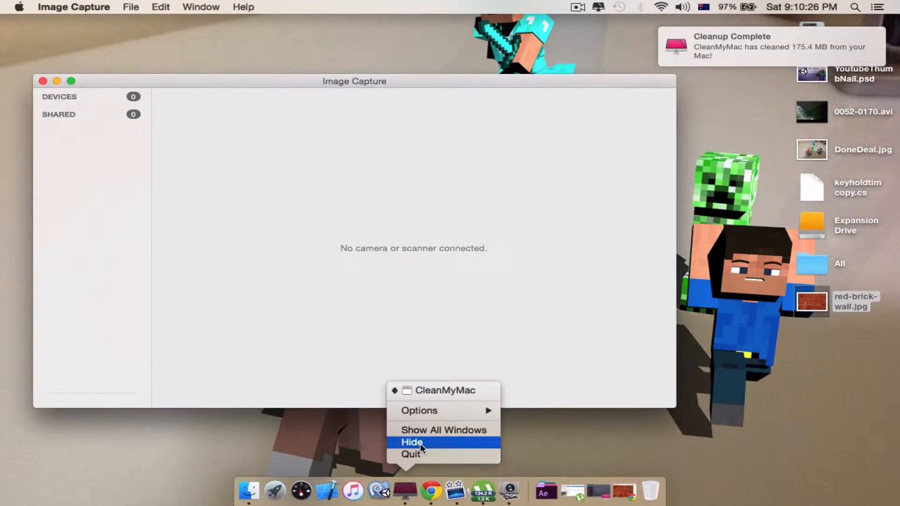
click(420, 445)
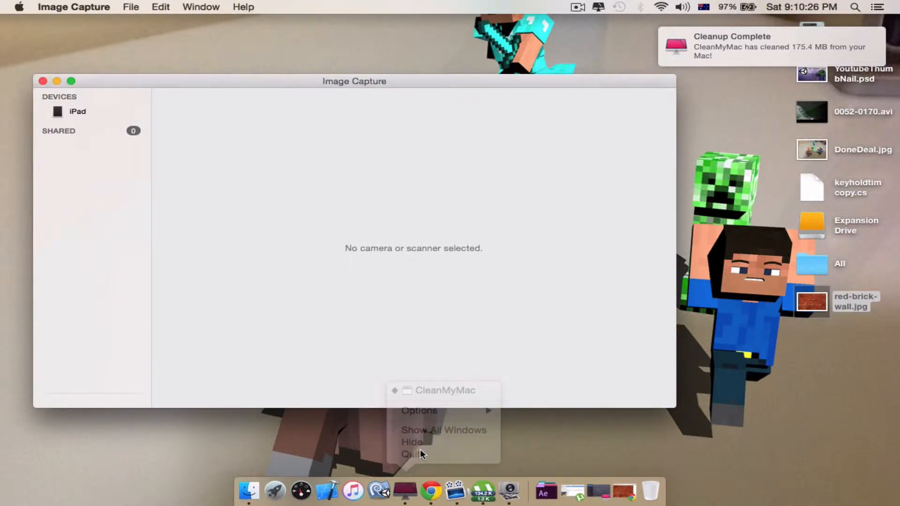
Import the photo IMG_3084.JPG from the connected iPad to the Desktop
click(88, 109)
scroll(265, 161, down, 20)
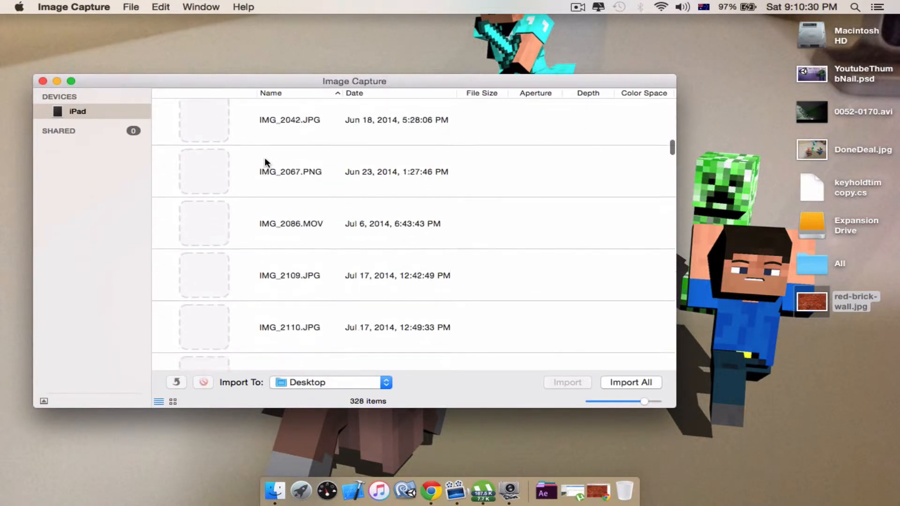
scroll(277, 124, down, 20)
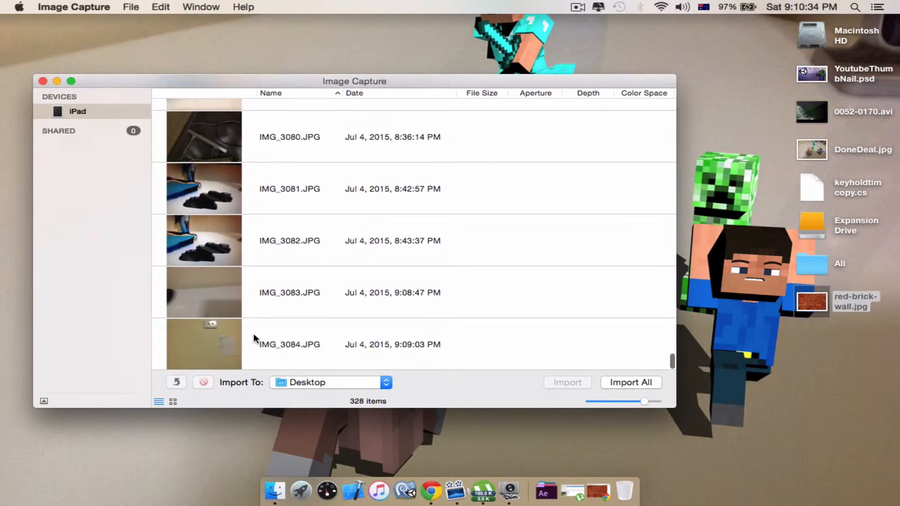
drag(267, 340, 828, 357)
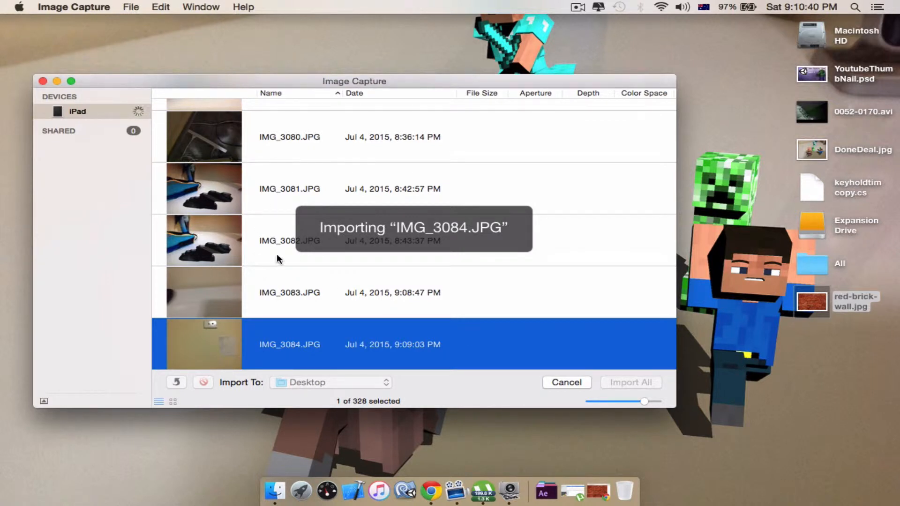
Import the photo IMG_3082.JPG from the iPad to the Desktop and close Image Capture
click(241, 248)
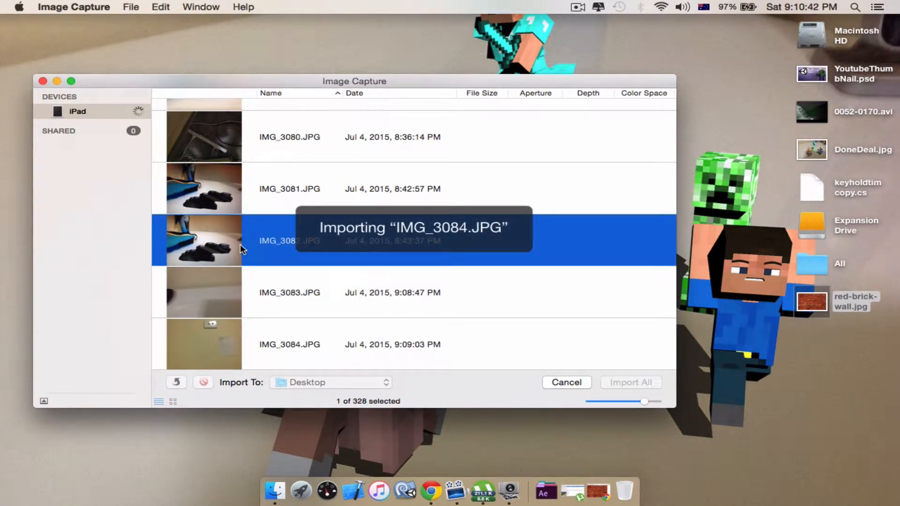
double_click(206, 247)
drag(524, 85, 558, 44)
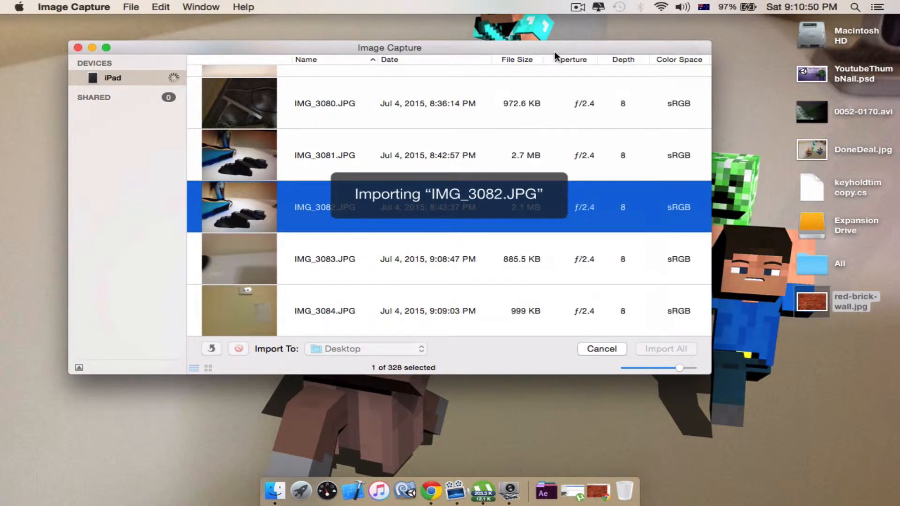
click(78, 47)
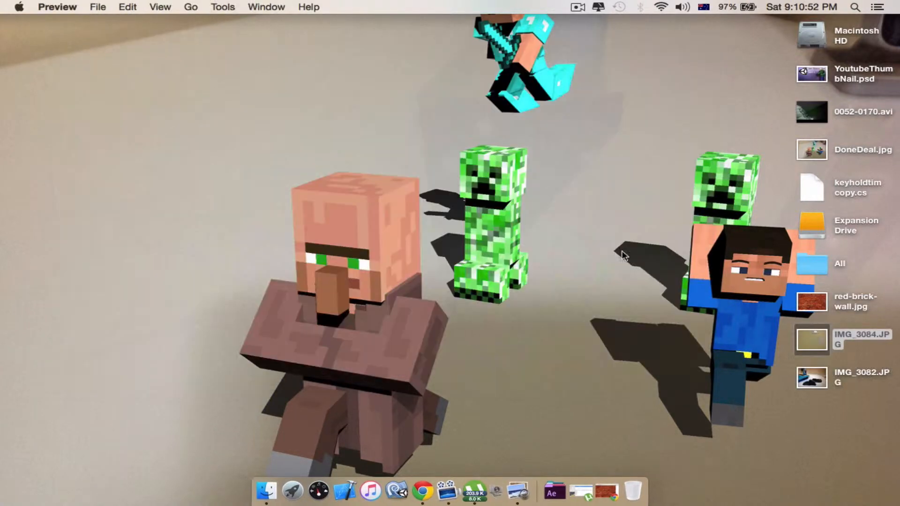
View the imported photos IMG_3084.JPG and IMG_3082.JPG in Preview, then close both windows
double_click(811, 340)
double_click(821, 369)
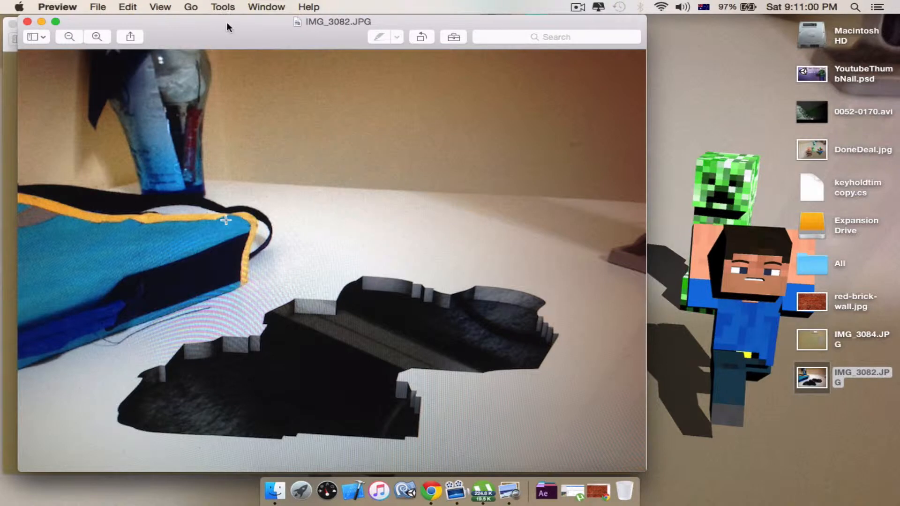
drag(227, 26, 526, 27)
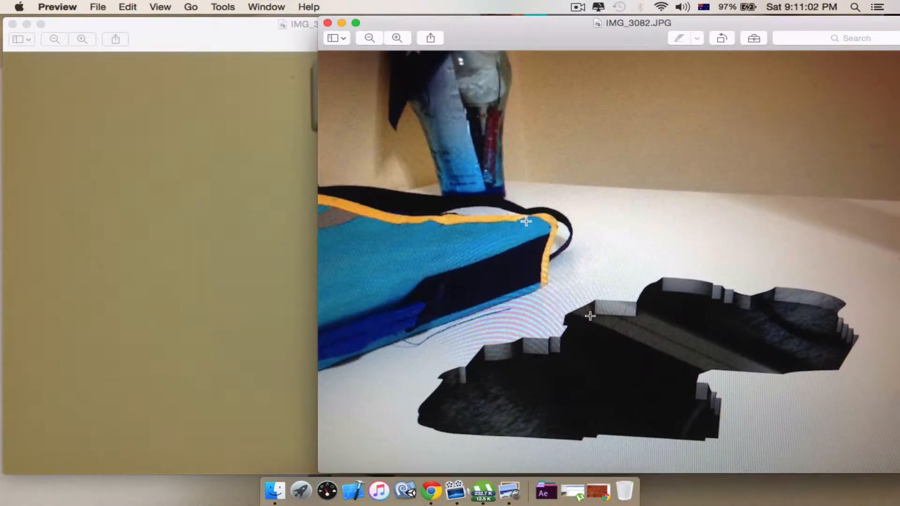
click(327, 23)
drag(226, 37, 239, 3)
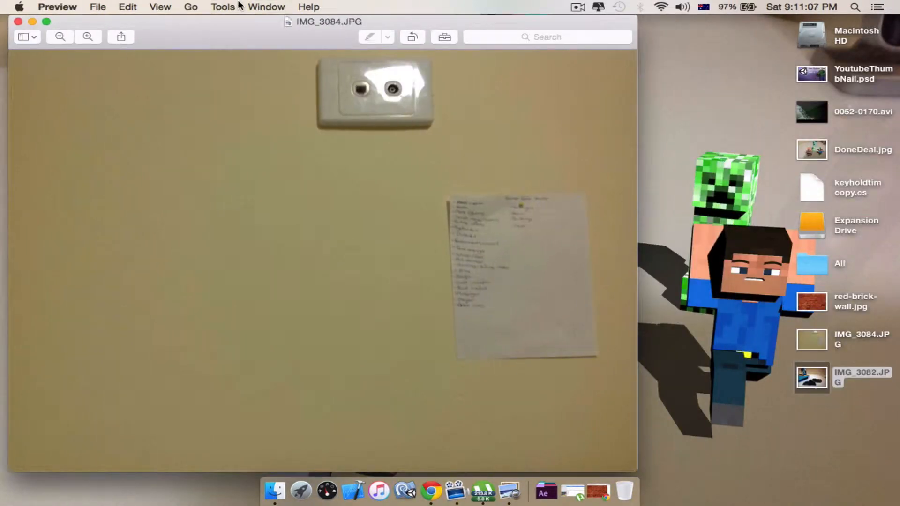
click(18, 22)
Launch Adobe Photoshop CC 2014, quit Preview and dismiss the startup notice about text smoothing
key(F4)
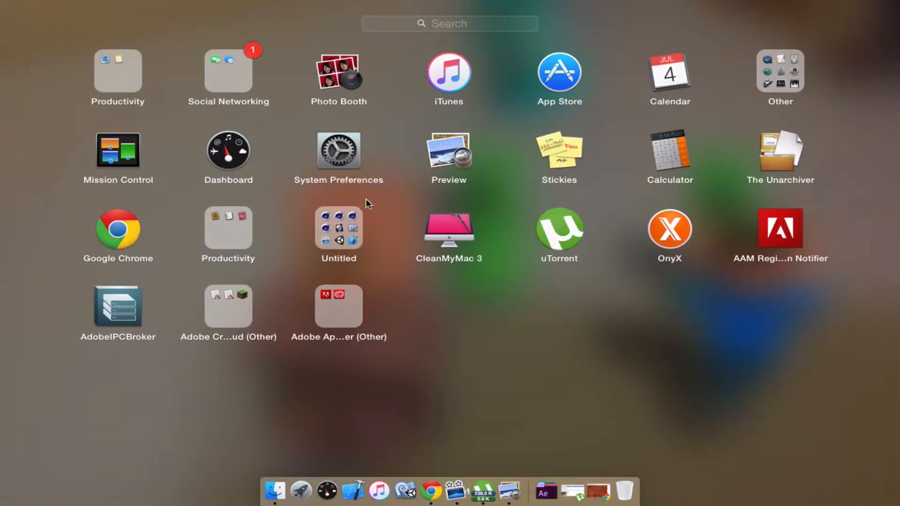
click(355, 207)
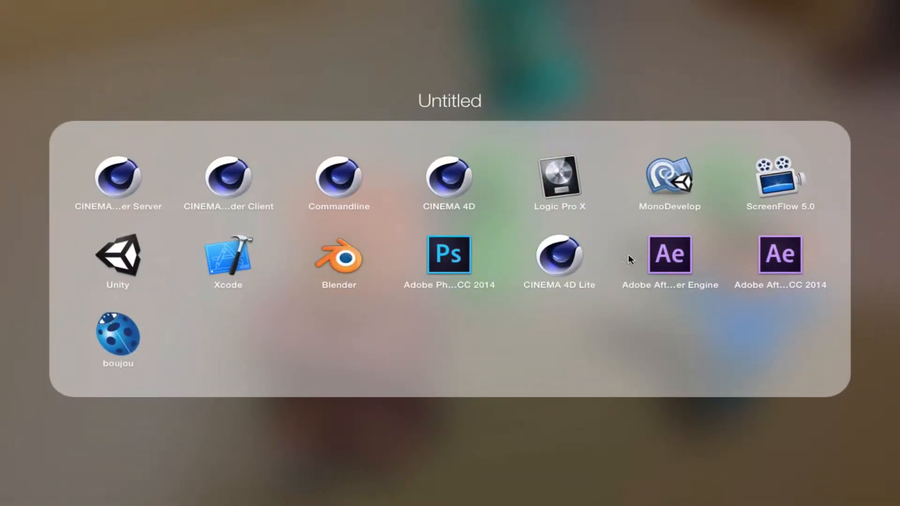
click(452, 241)
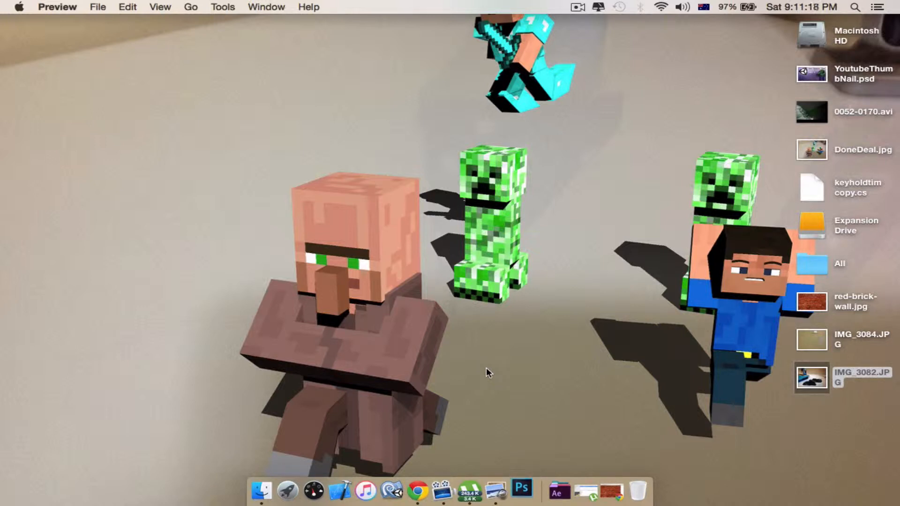
right_click(496, 492)
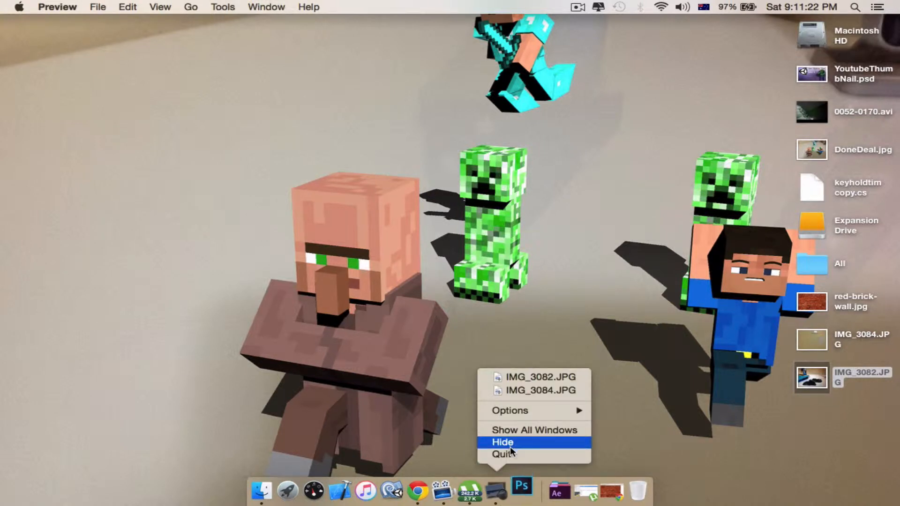
click(510, 452)
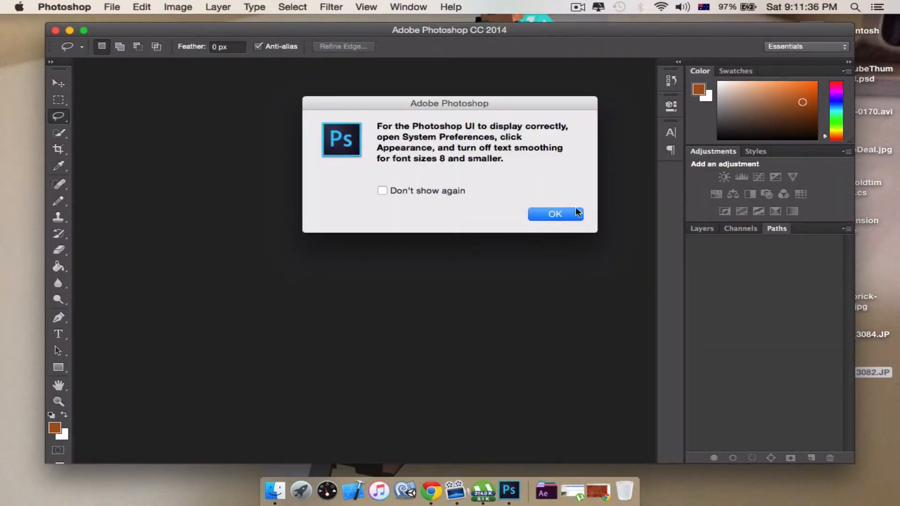
click(576, 213)
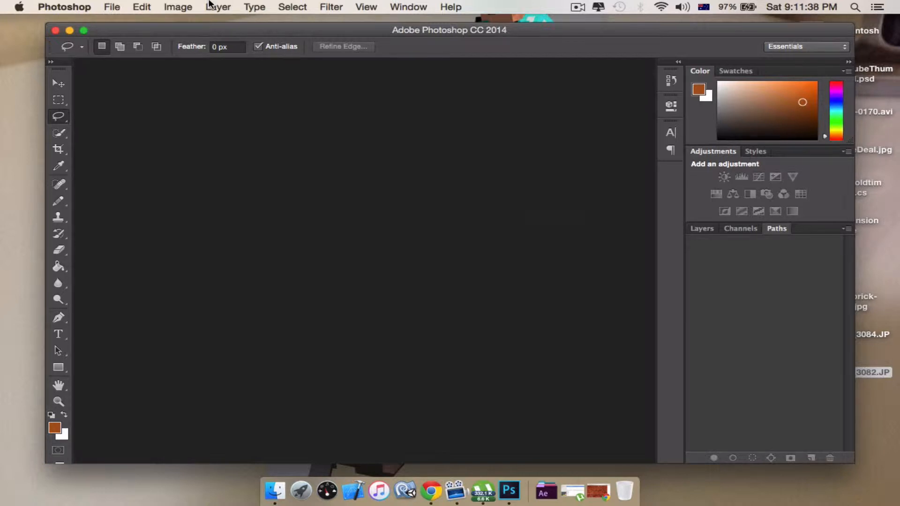
Create a new blank document 200 pixels wide and 200 pixels high
click(109, 7)
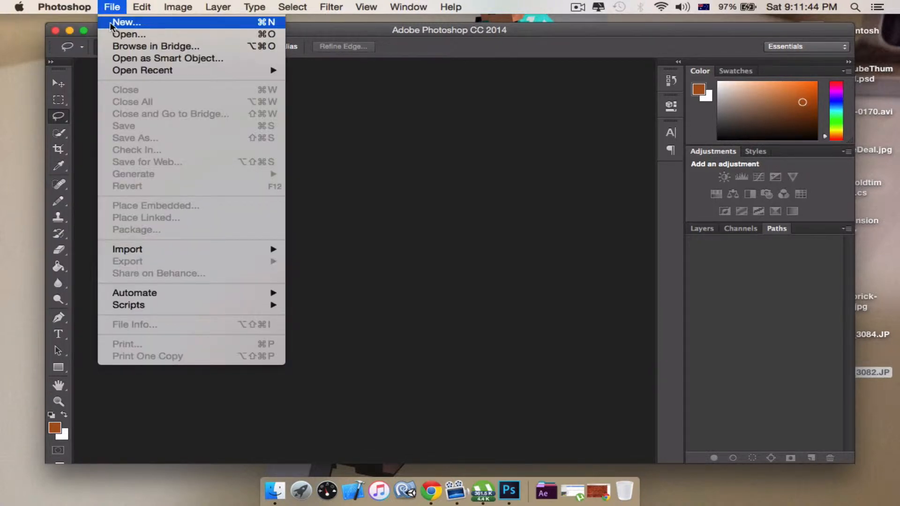
click(126, 22)
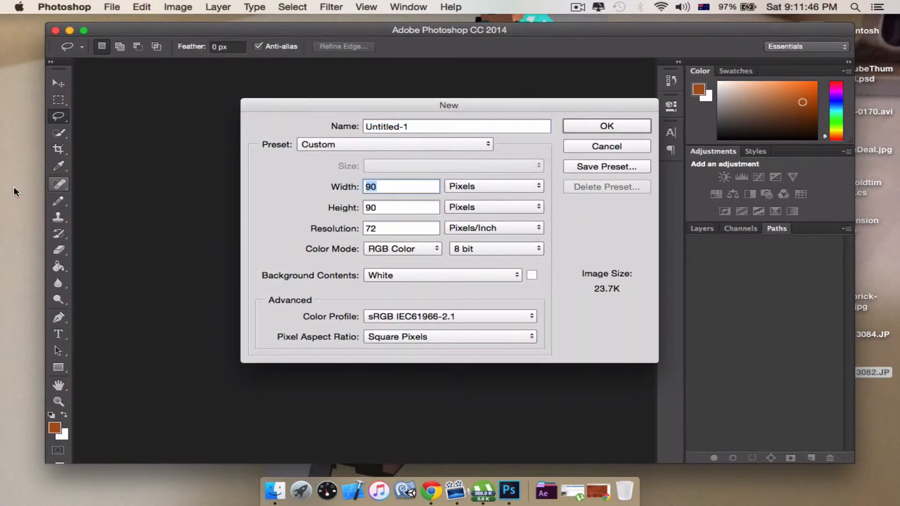
key(Tab)
text(200)
key(Tab)
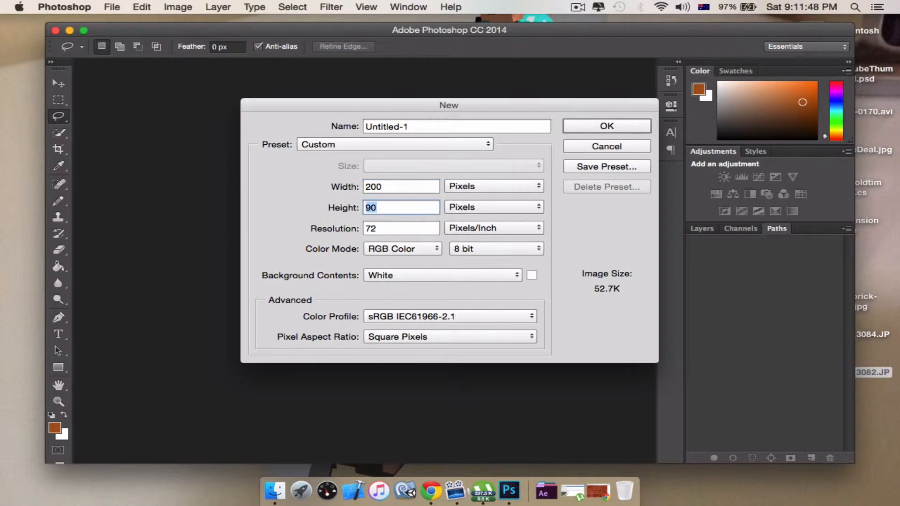
key(BackSpace)
text(200)
key(Return)
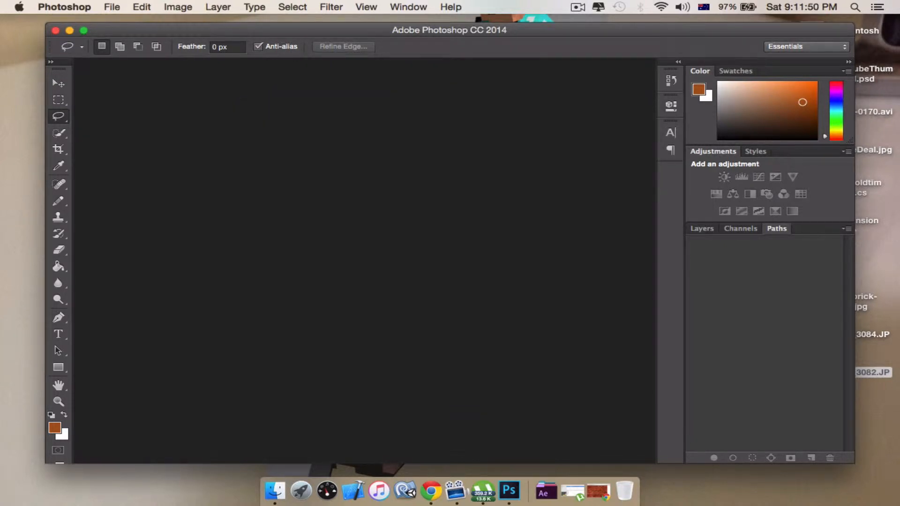
alt+scroll(401, 188, up, 4)
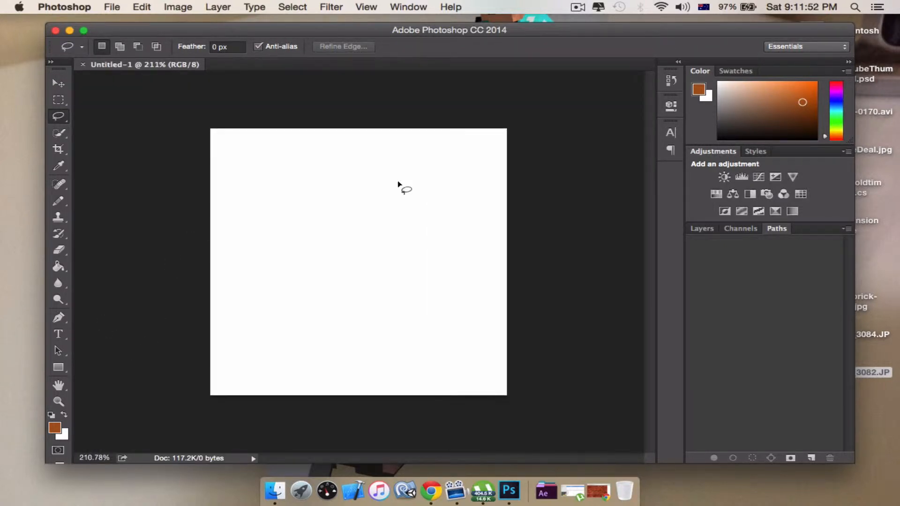
Add a new empty layer and delete the Background layer so the canvas is transparent
click(702, 228)
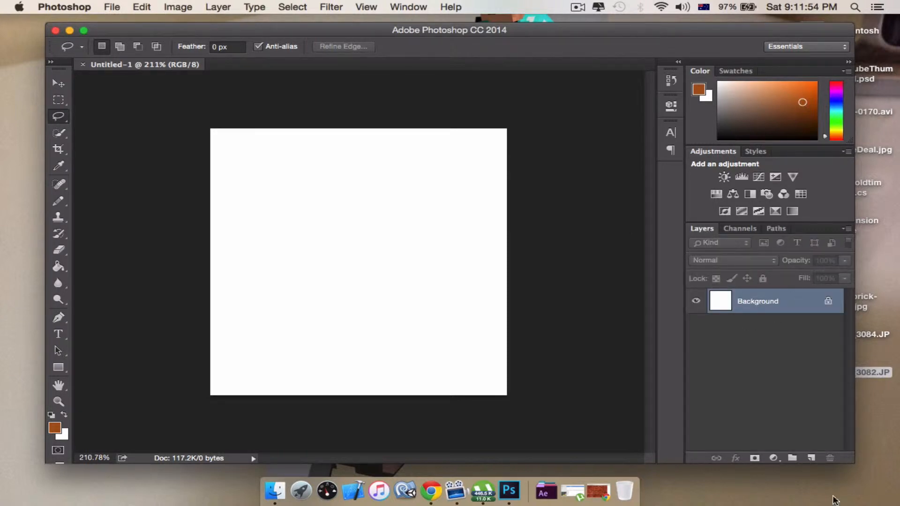
click(809, 458)
click(777, 324)
key(Delete)
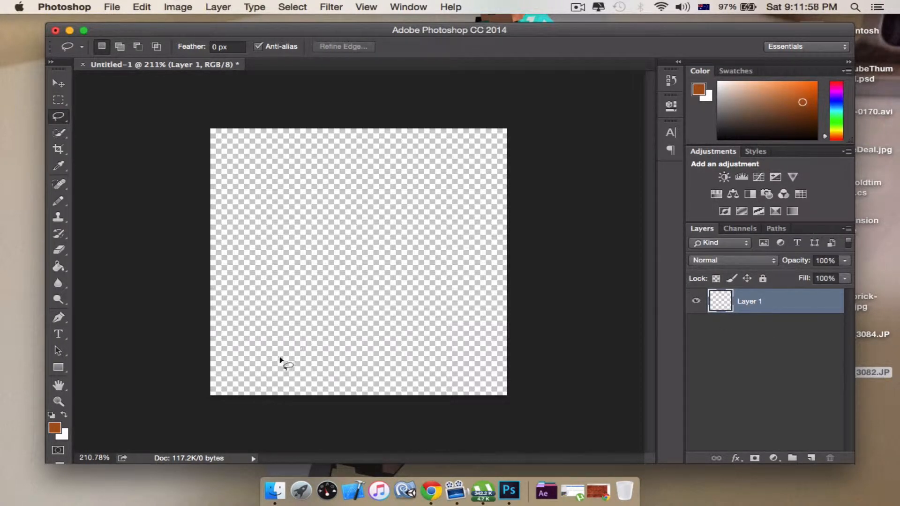
Lasso a jagged, irregular outline across the canvas and convert it into a work path with a tolerance of 0.5 pixels
mouse_move(263, 297)
mouse_down()
mouse_move(257, 256)
mouse_move(284, 208)
mouse_move(357, 251)
mouse_move(407, 197)
mouse_move(464, 276)
mouse_move(402, 347)
mouse_up()
mouse_move(340, 372)
mouse_down()
mouse_move(305, 348)
mouse_move(281, 366)
mouse_up()
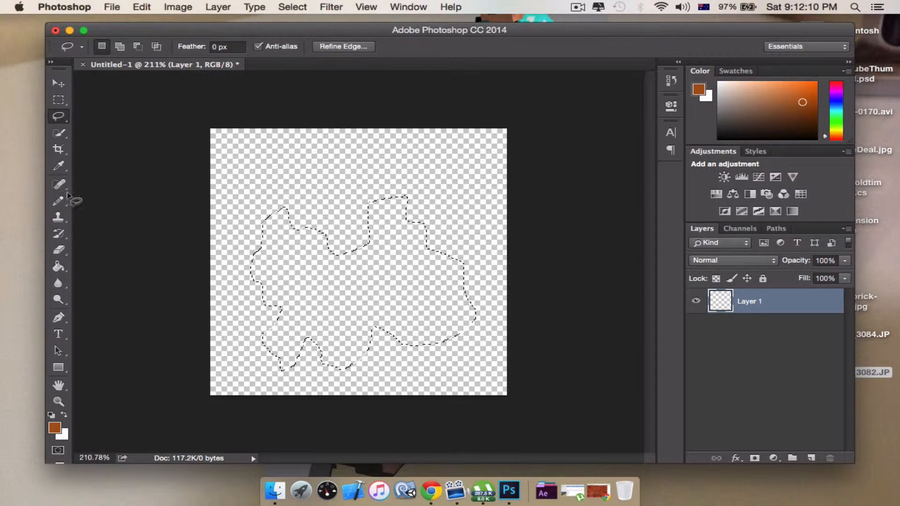
click(771, 228)
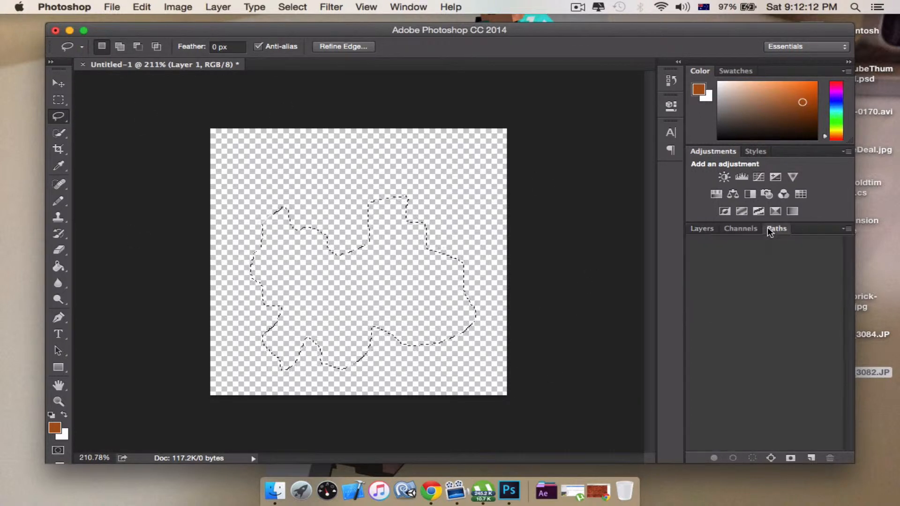
click(847, 229)
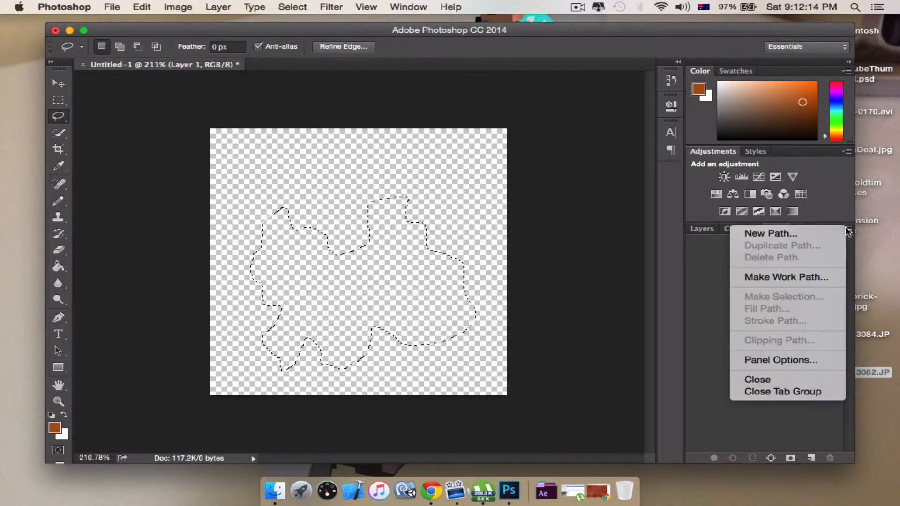
click(819, 277)
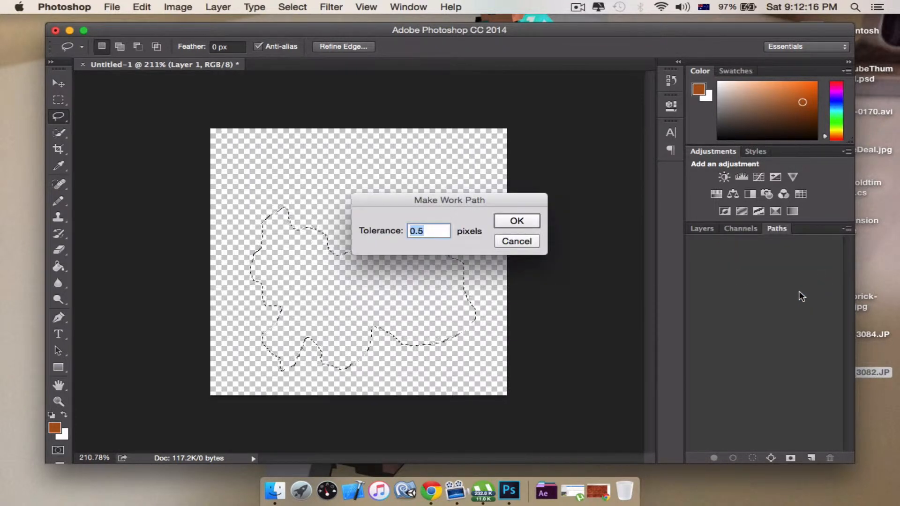
click(525, 219)
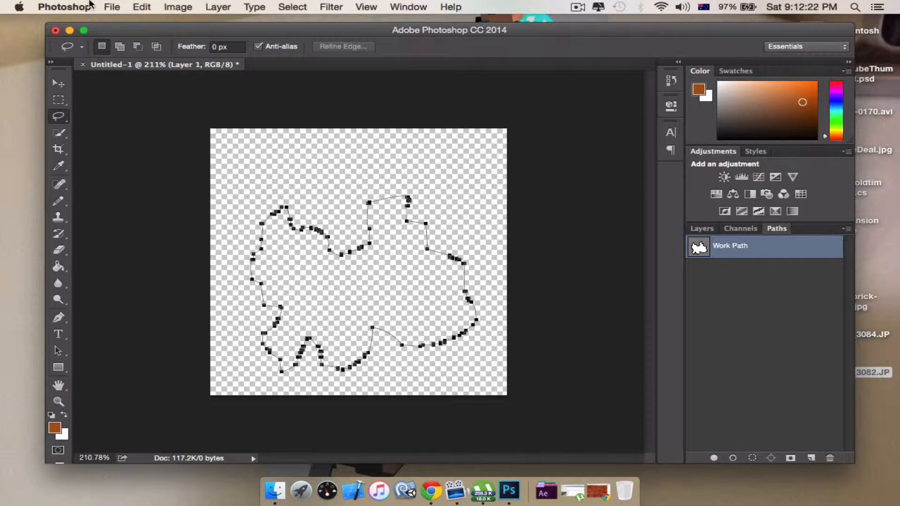
Export the work path for Illustrator as Untitled-1.ai on the Desktop
click(111, 6)
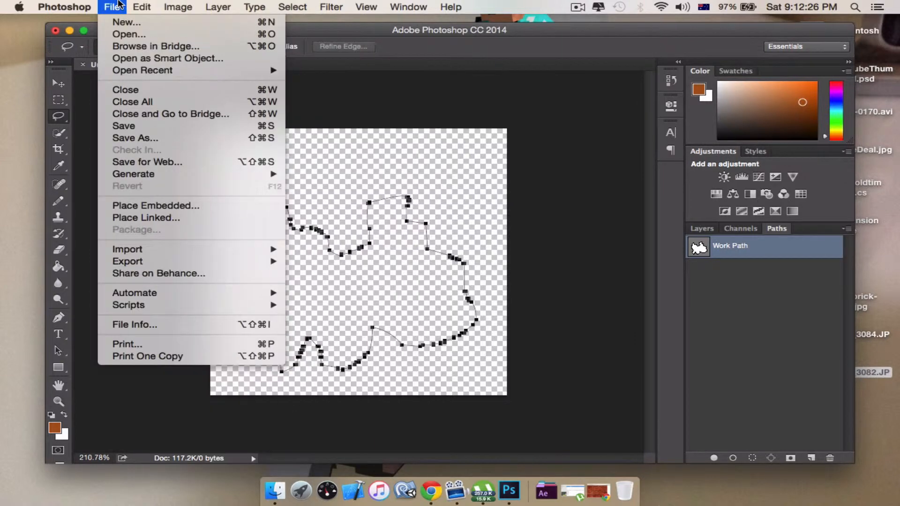
mouse_move(141, 261)
click(366, 272)
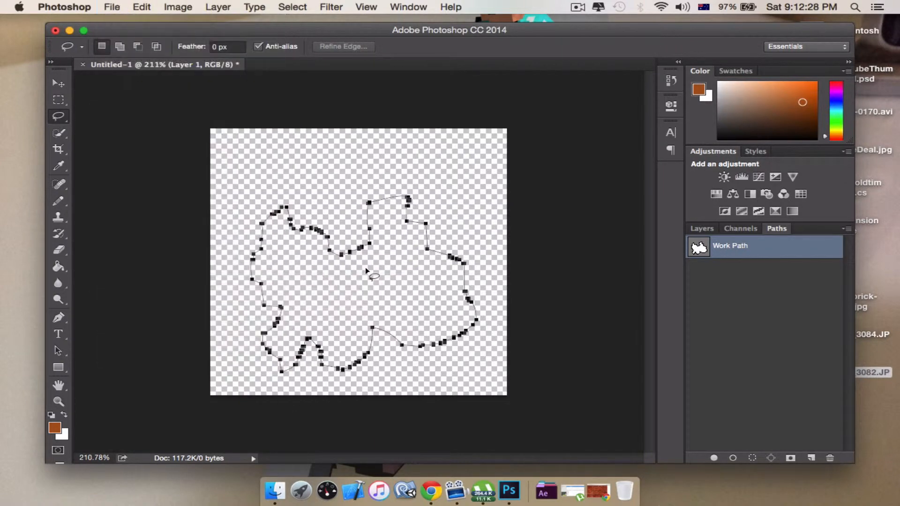
click(539, 175)
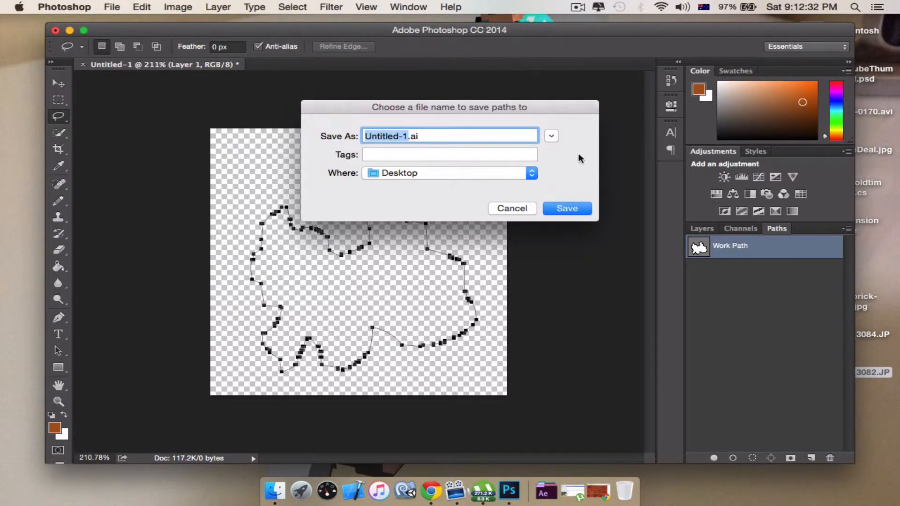
click(563, 208)
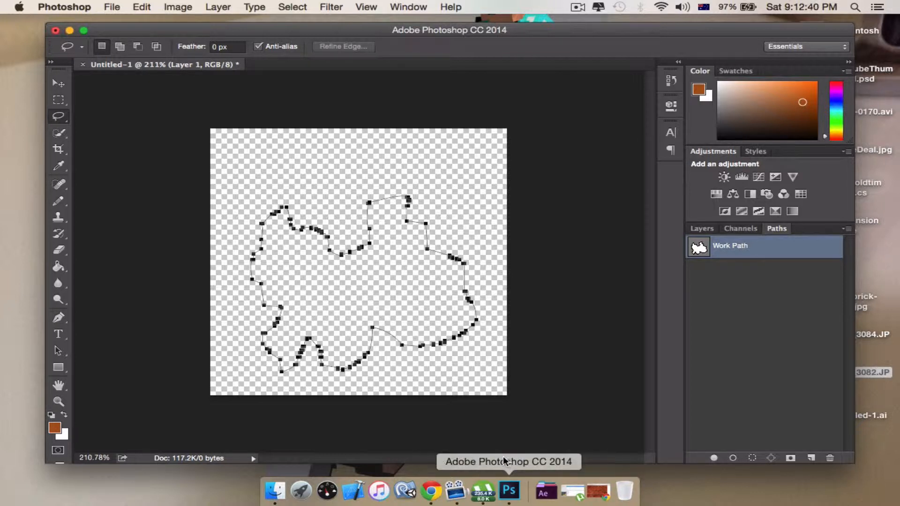
Quit Photoshop and launch CINEMA 4D
right_click(509, 490)
click(516, 457)
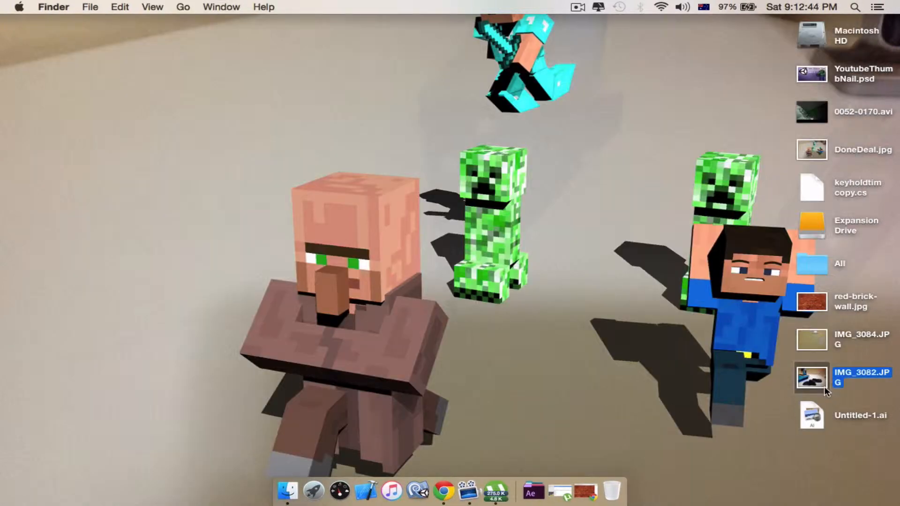
click(814, 427)
click(676, 391)
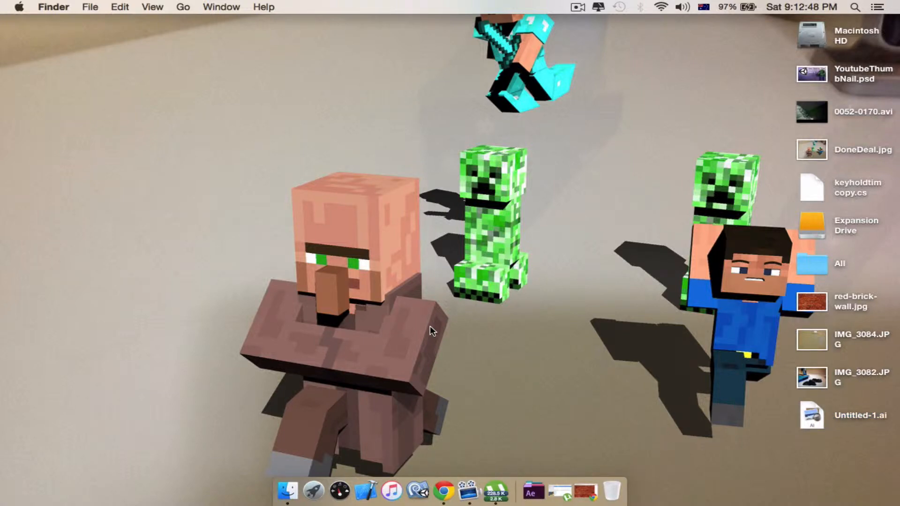
key(F4)
click(429, 172)
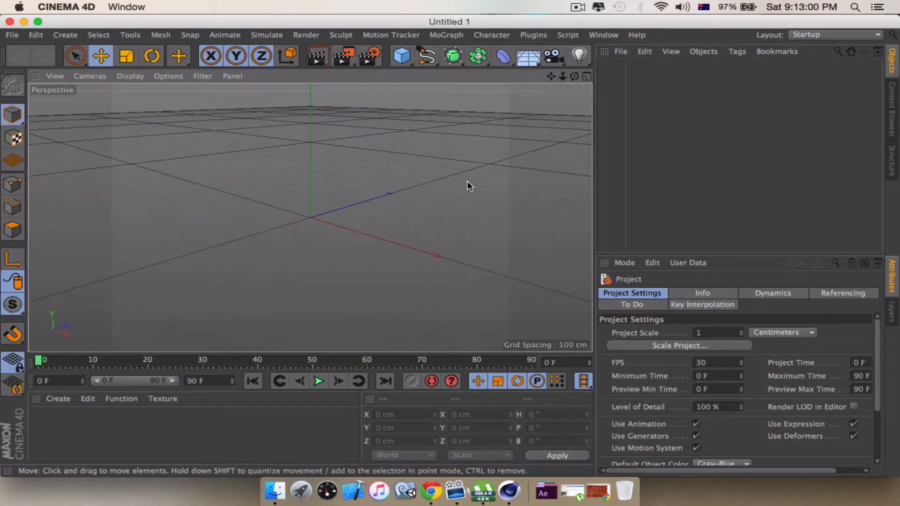
Create a new material and load IMG_3084.JPG from the Desktop as its color texture, without copying it to the project location
click(59, 399)
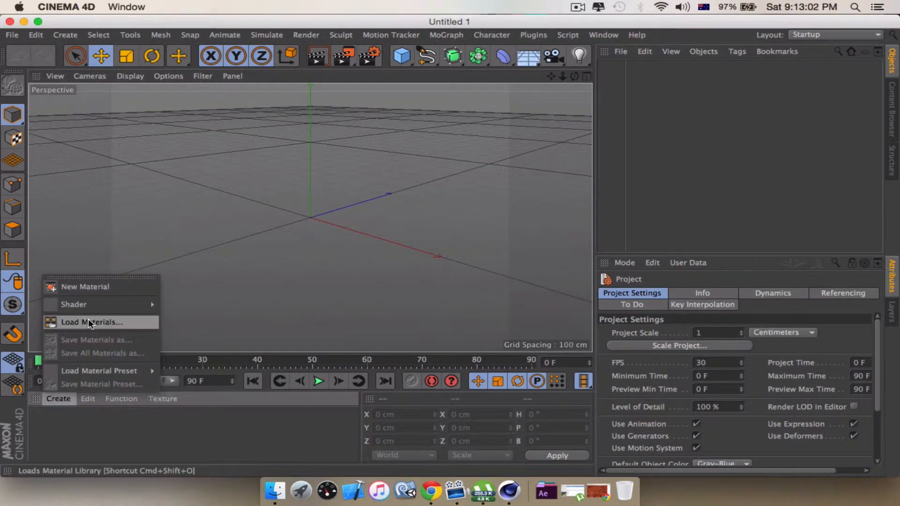
click(72, 285)
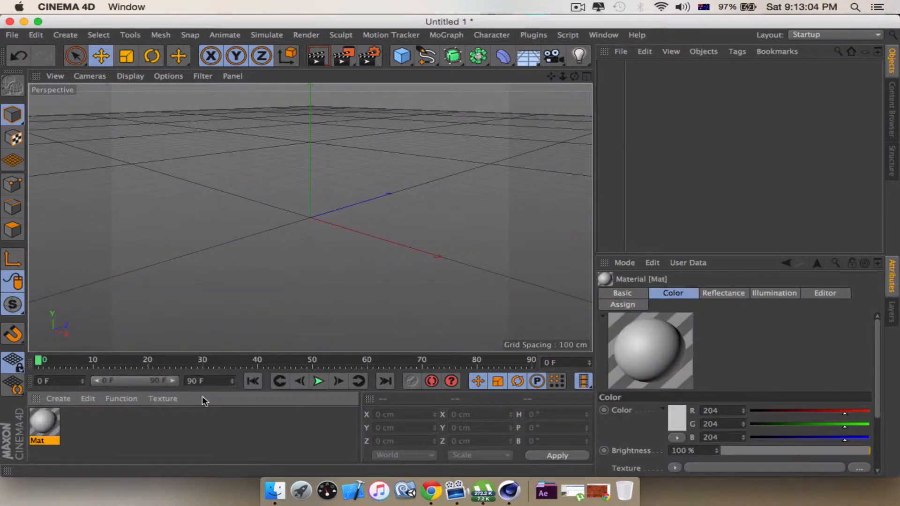
double_click(48, 420)
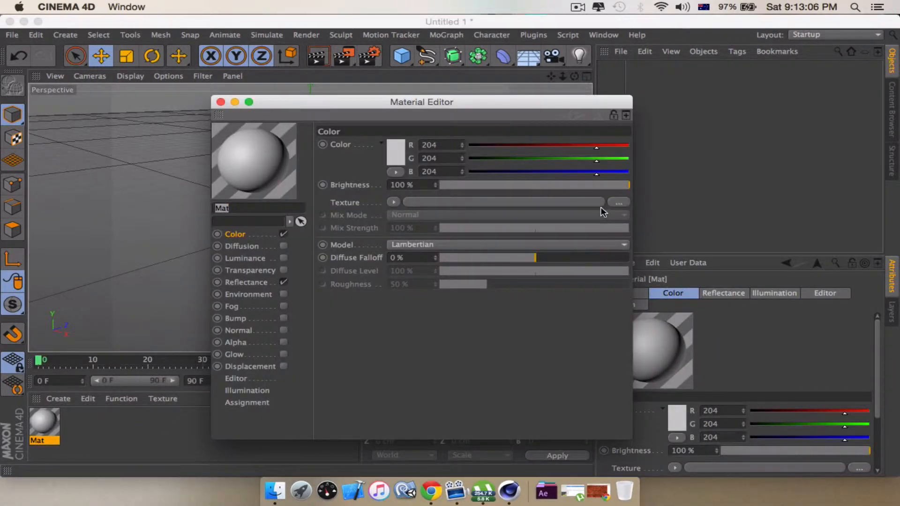
click(615, 202)
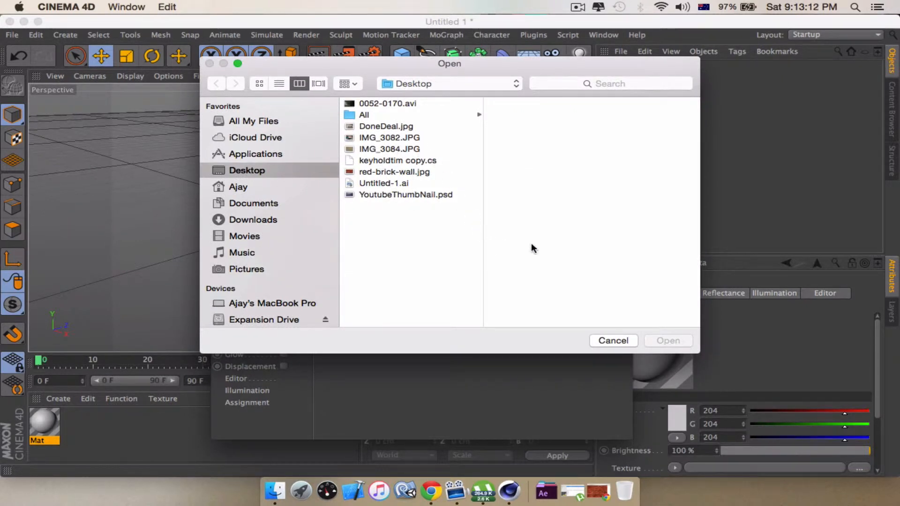
click(387, 150)
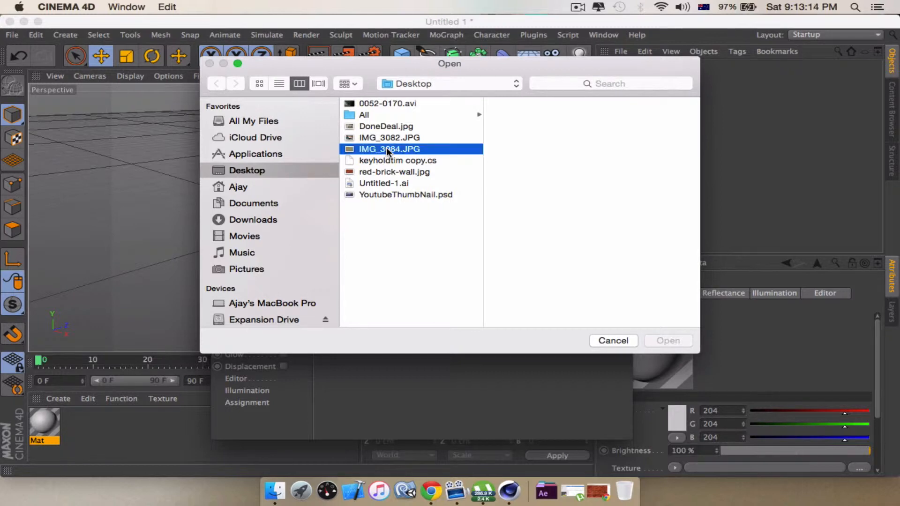
click(667, 340)
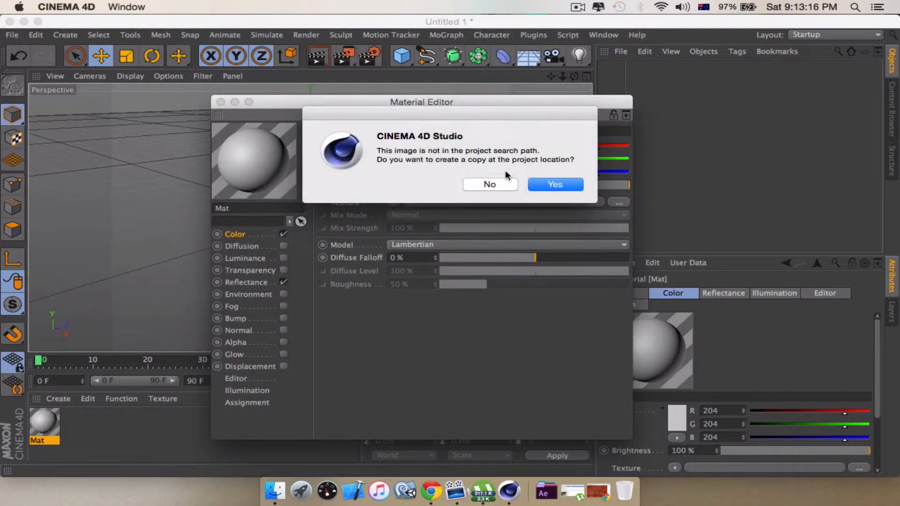
click(495, 186)
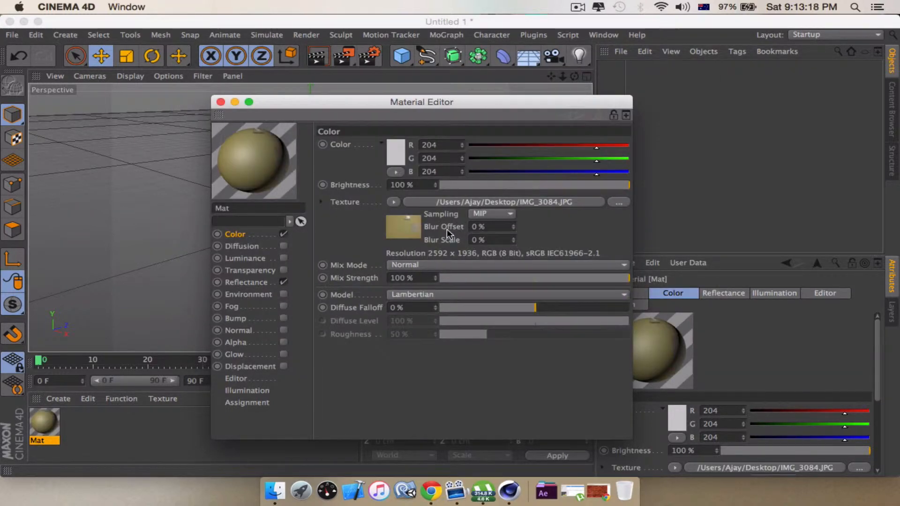
Set the texture's sampling to None, show the material preview as a Plane and close the Material Editor
click(480, 216)
click(481, 226)
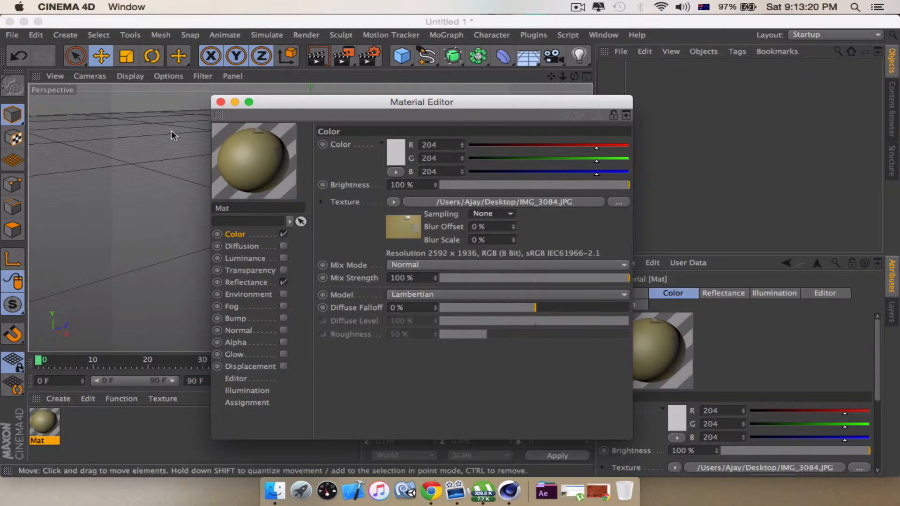
right_click(243, 175)
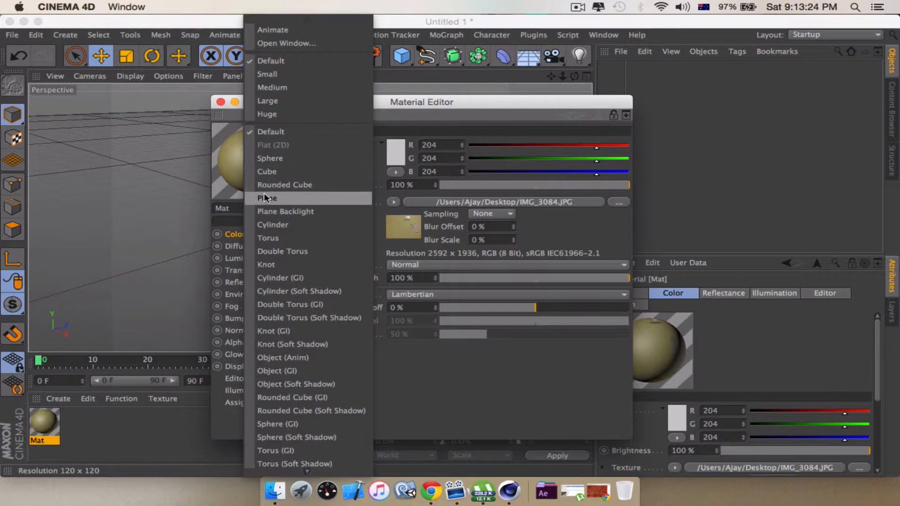
click(265, 198)
click(220, 101)
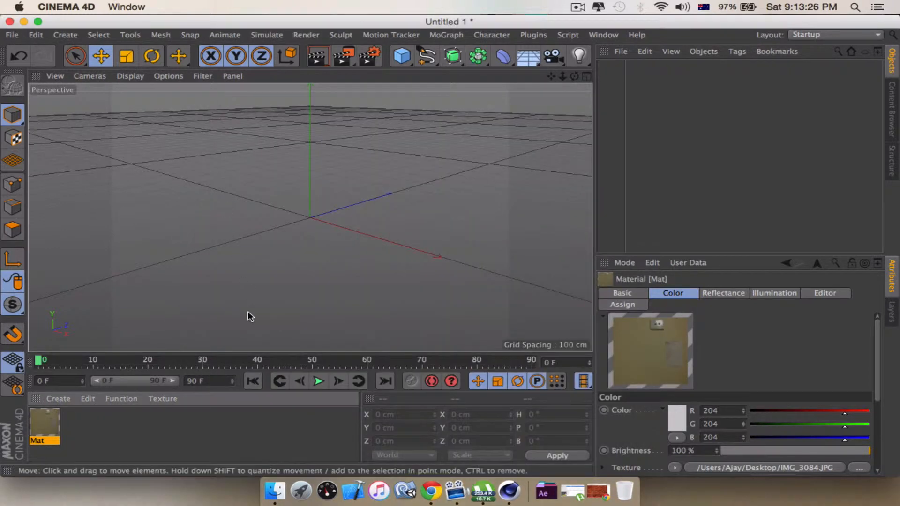
Add a Background object and apply the wall photo material to it
drag(527, 57, 604, 164)
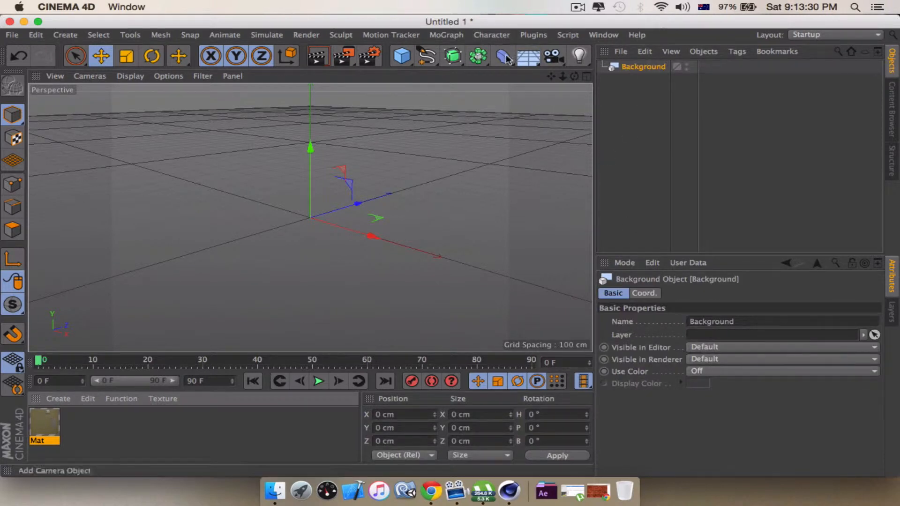
drag(52, 410, 642, 69)
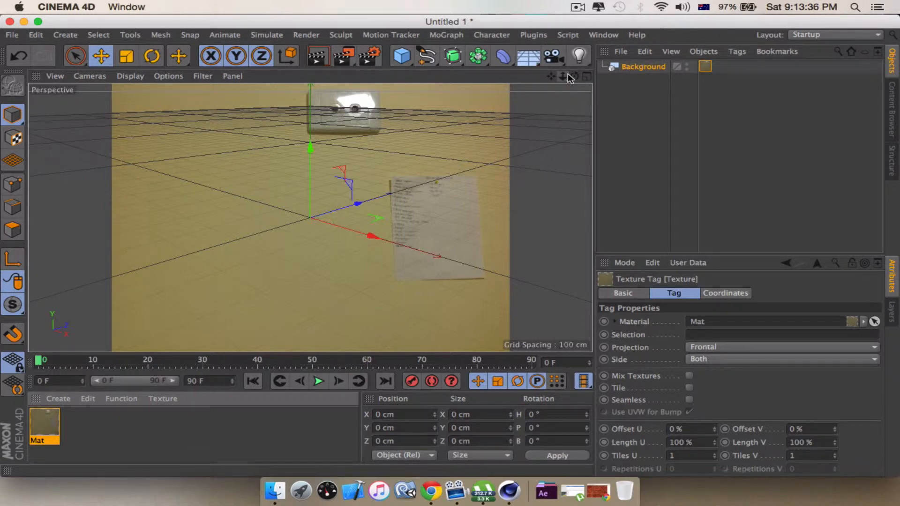
Add a cube in front of the wall photo and stretch its Y size to about 452 cm
drag(574, 76, 652, 157)
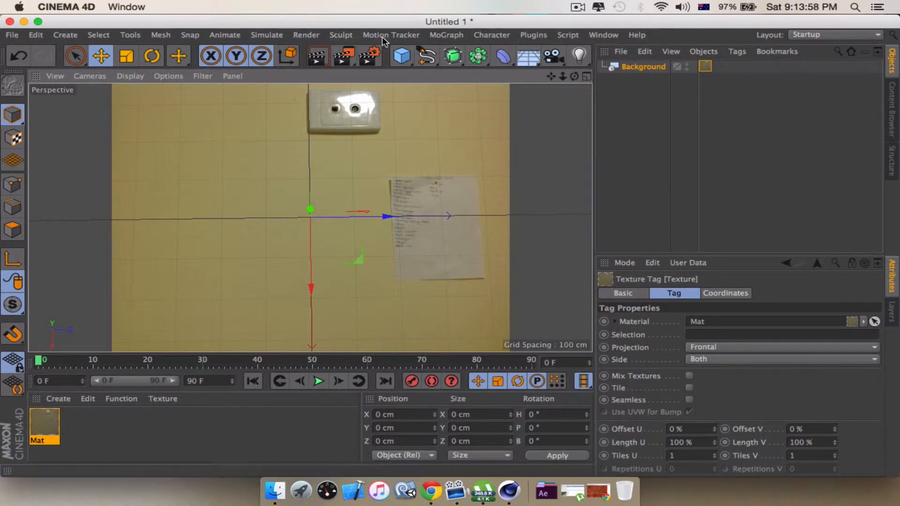
click(404, 52)
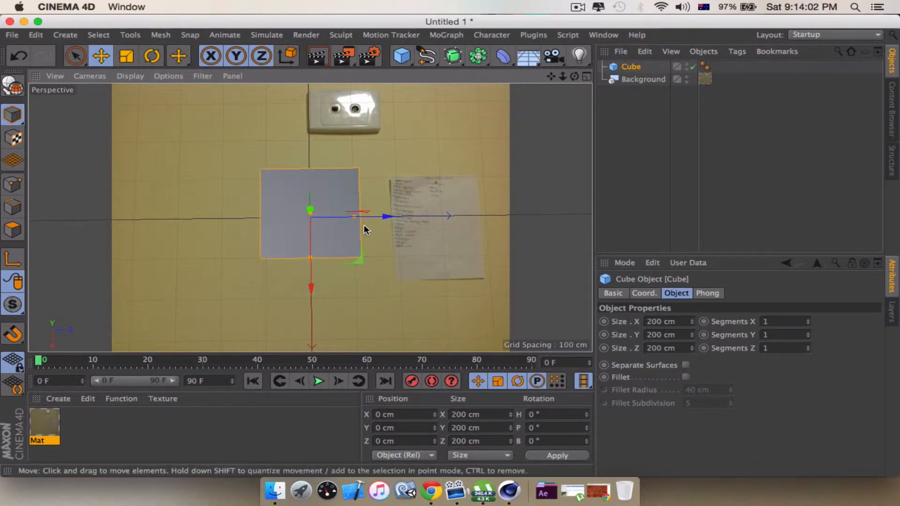
drag(574, 76, 469, 121)
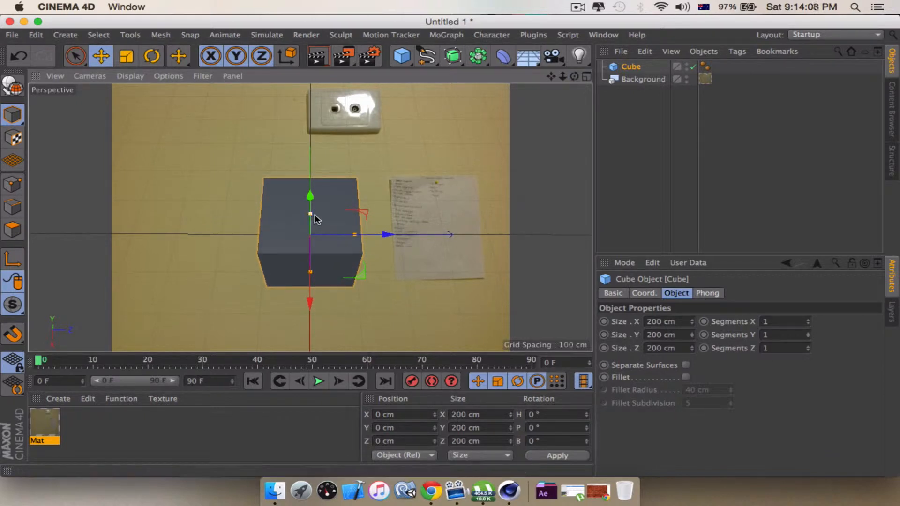
drag(311, 215, 313, 182)
mouse_move(575, 77)
mouse_down()
mouse_move(579, 108)
mouse_move(576, 79)
mouse_move(557, 77)
mouse_move(556, 92)
mouse_move(556, 81)
mouse_move(575, 81)
mouse_up()
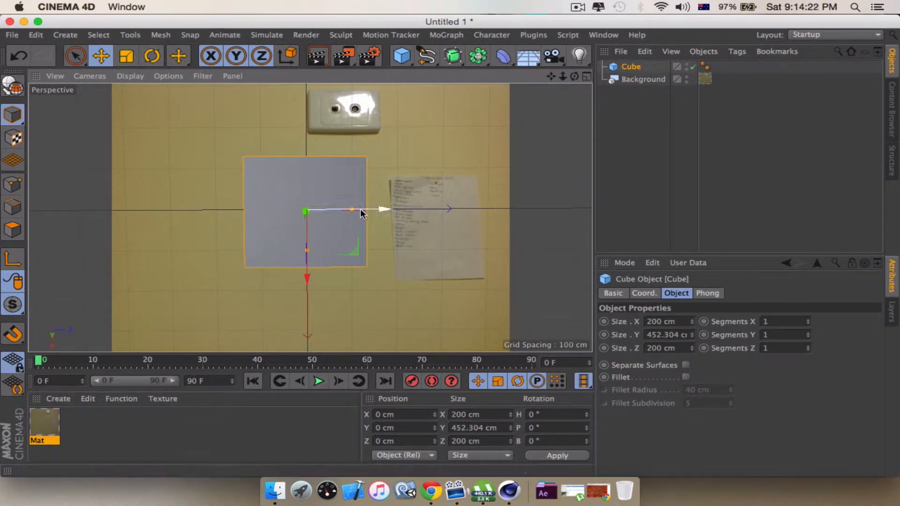
Stretch the cube to about 319 cm in Z and 218 cm in X, and move it to about -39 cm in Z
drag(352, 209, 386, 211)
drag(309, 253, 308, 256)
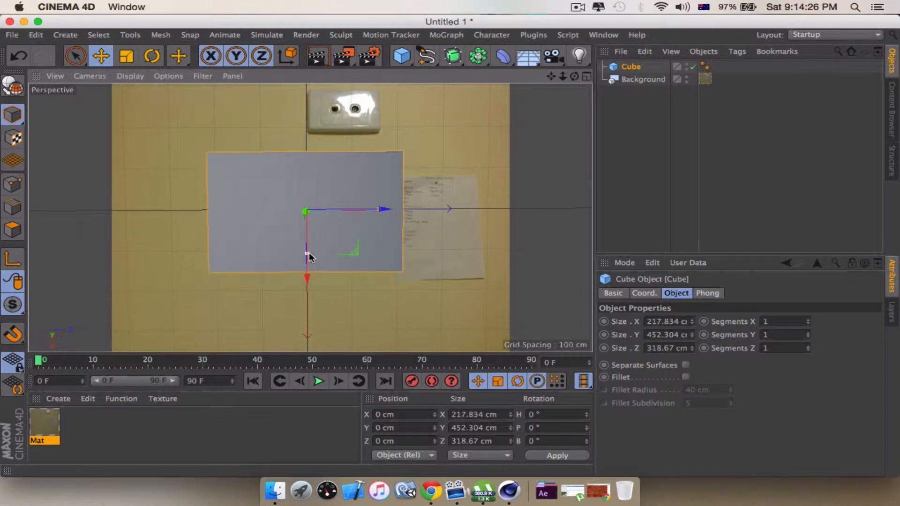
drag(388, 211, 368, 209)
Open the render settings, switch to Finder to examine the file information of IMG_3084.JPG on the Desktop, and return to CINEMA 4D
click(368, 64)
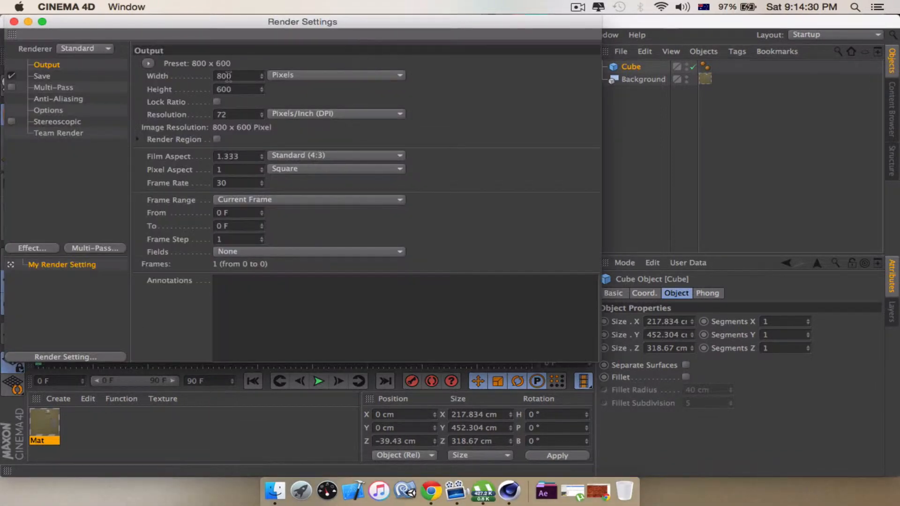
key(ctrl+Right)
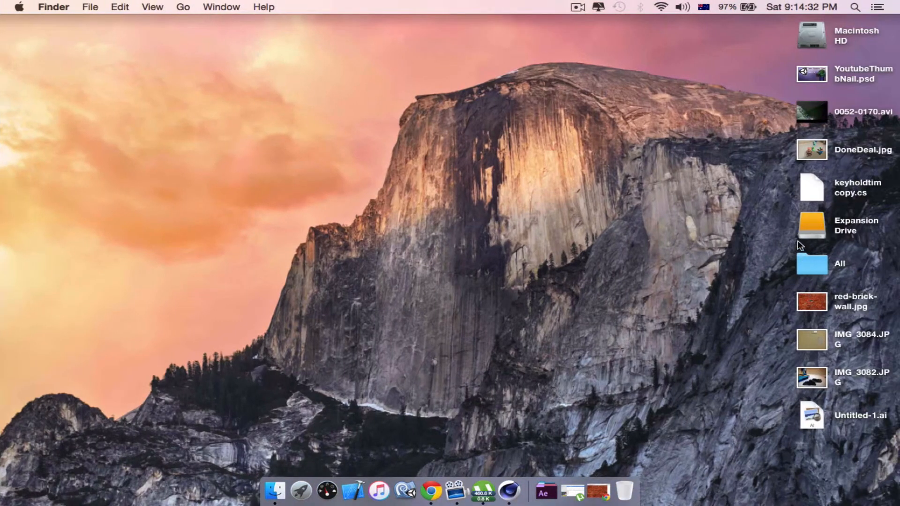
click(813, 352)
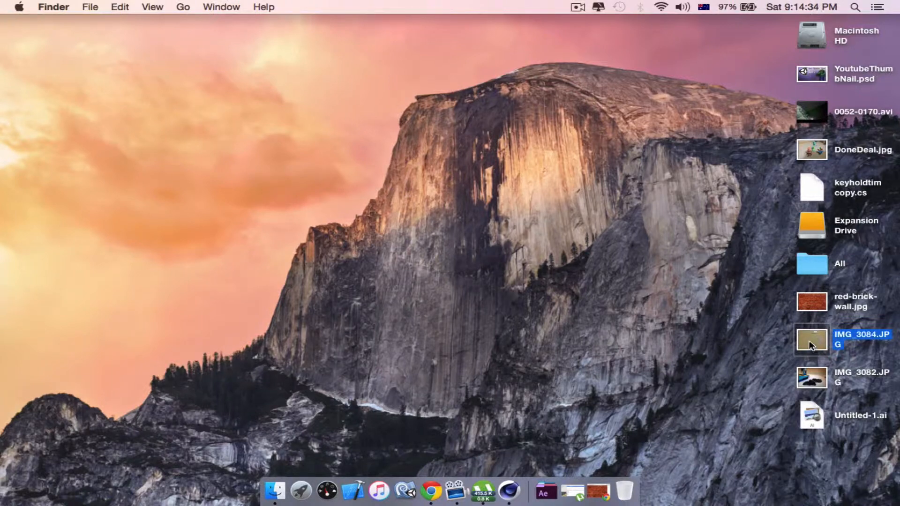
right_click(812, 348)
click(660, 232)
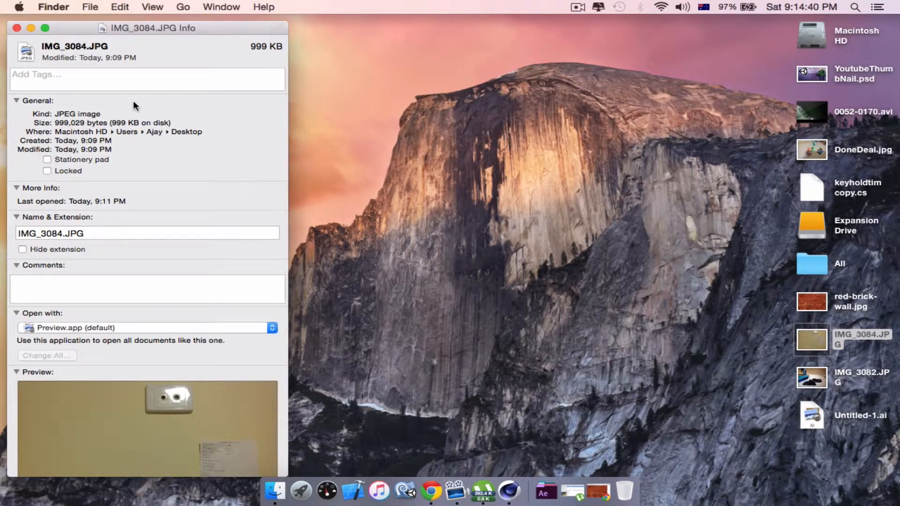
scroll(82, 118, down, 6)
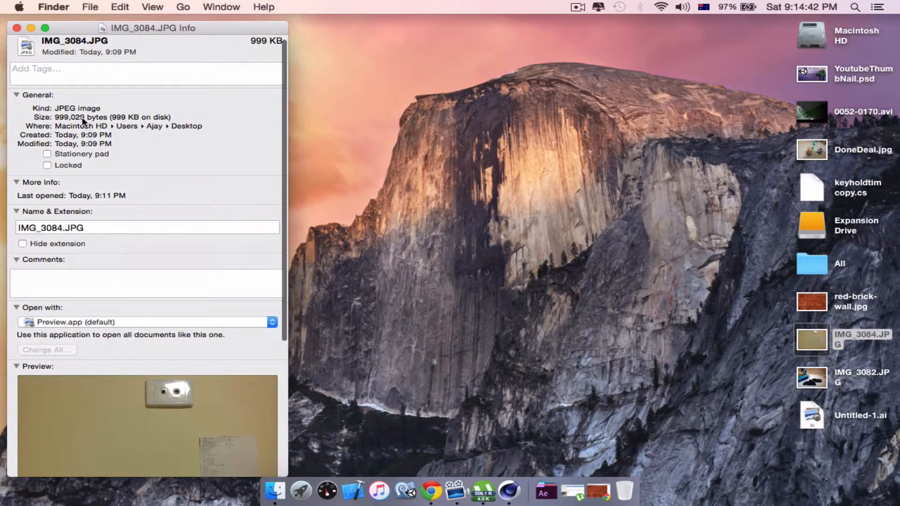
scroll(83, 118, down, 4)
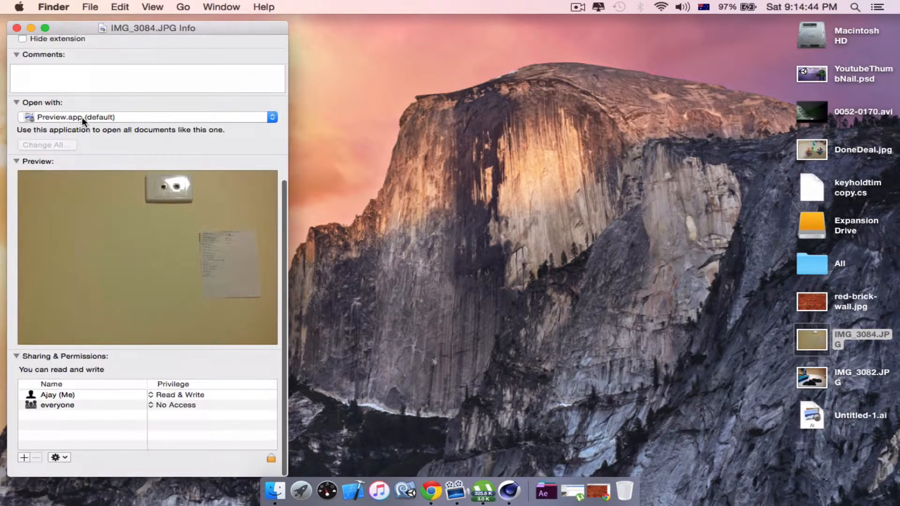
scroll(82, 117, up, 10)
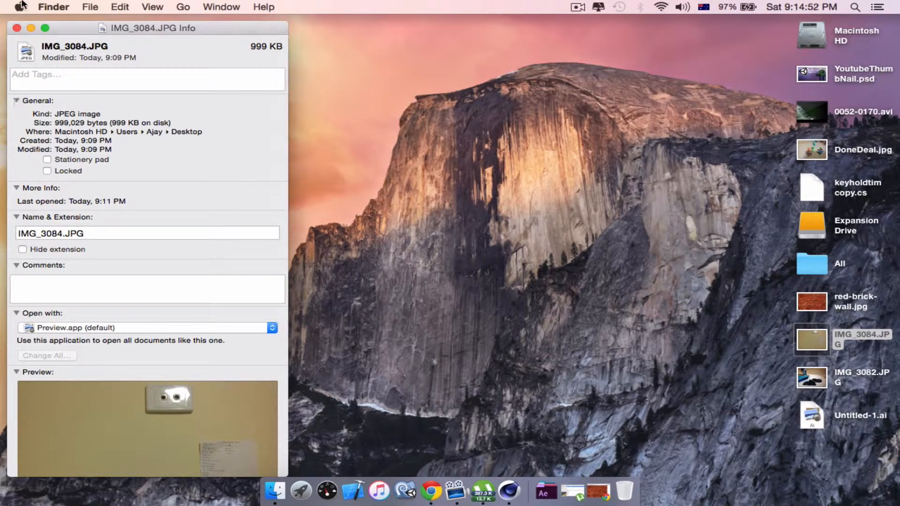
click(15, 28)
key(ctrl+Left)
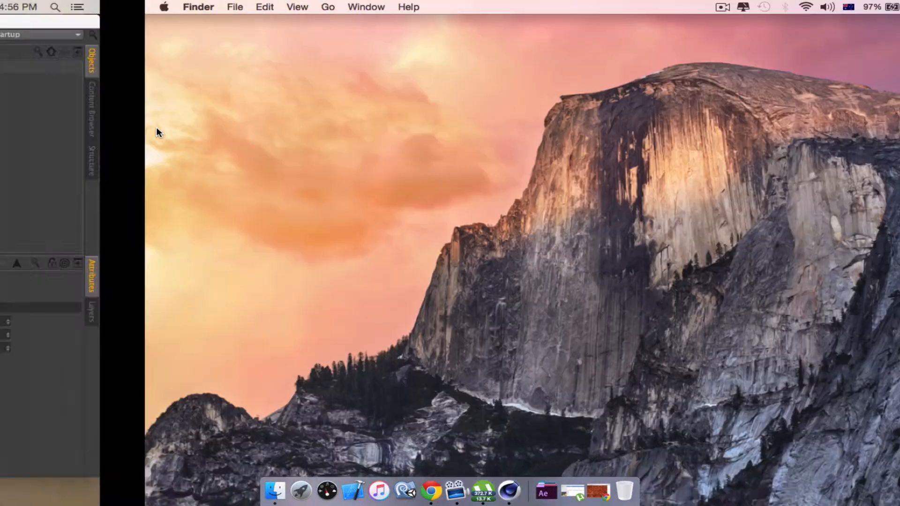
Set the render output size to 1020 × 720 pixels and close the render settings
double_click(245, 76)
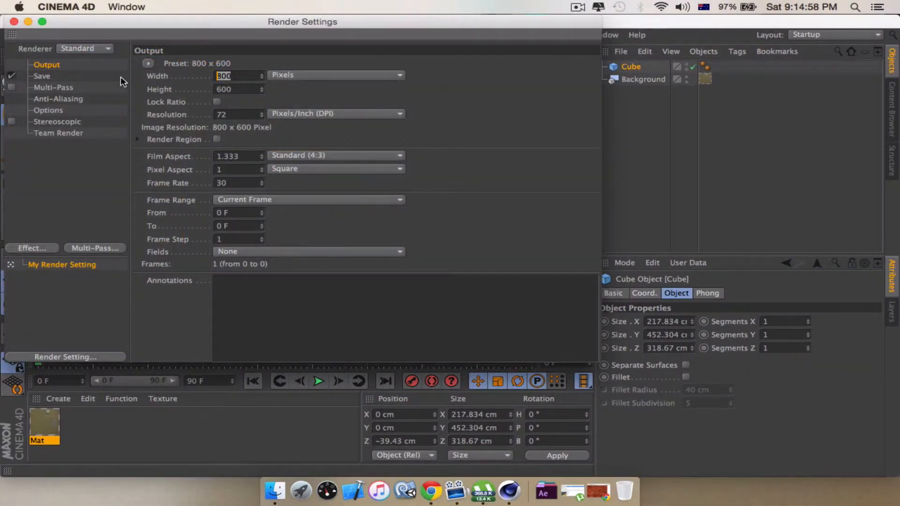
text(1020)
key(Return)
key(Tab)
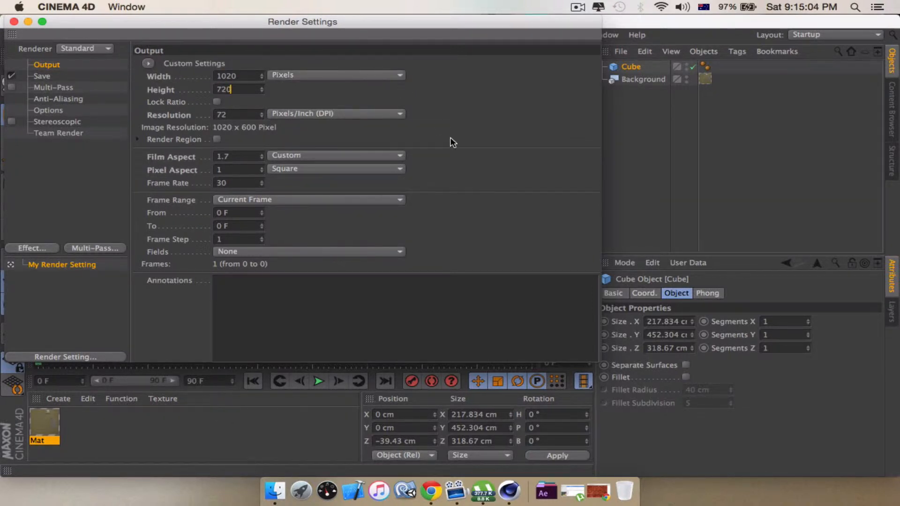
click(15, 22)
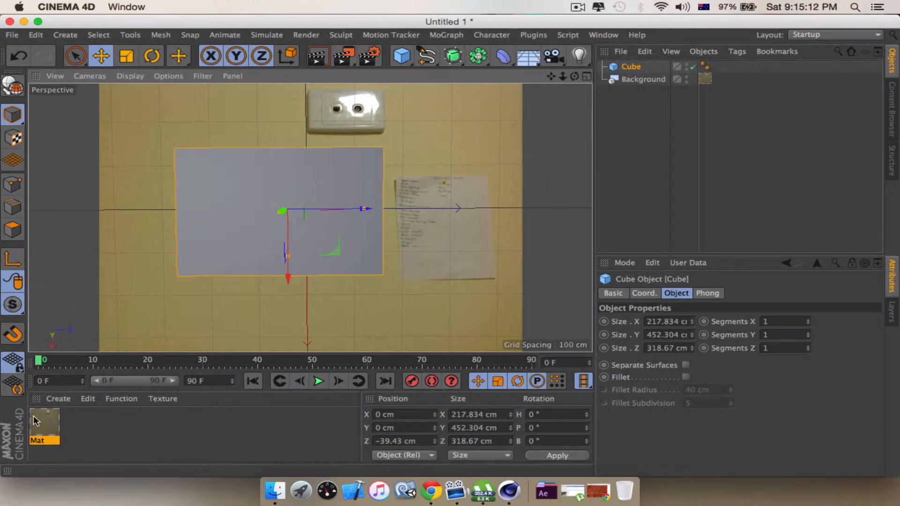
Apply the wall photo material to the cube with Frontal projection and render the view to check it
drag(36, 420, 632, 70)
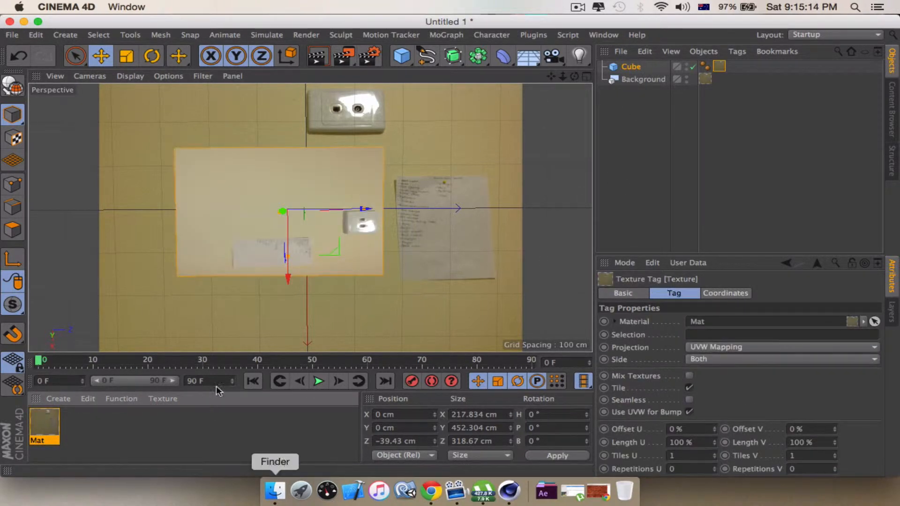
click(755, 348)
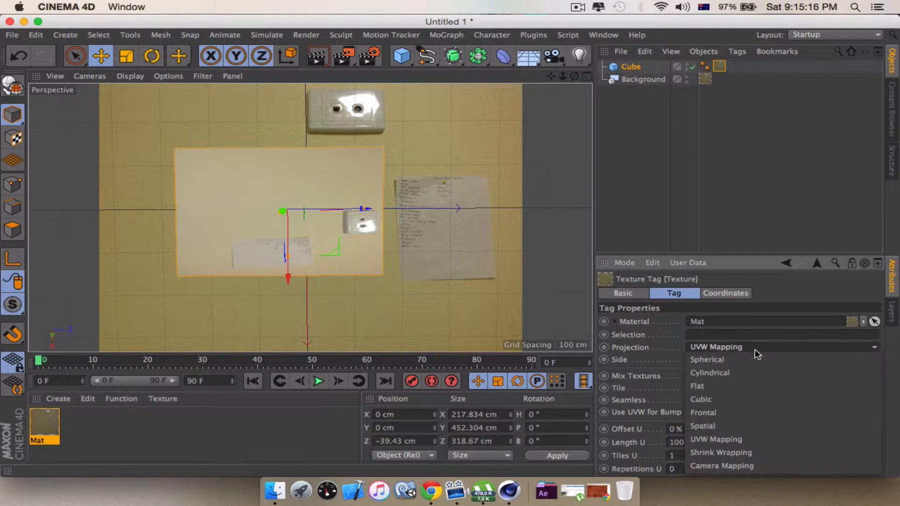
click(744, 410)
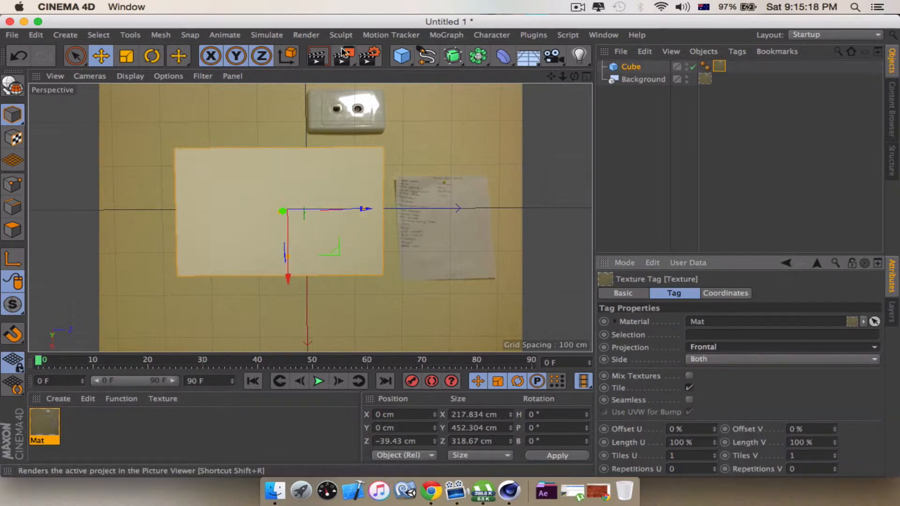
click(317, 55)
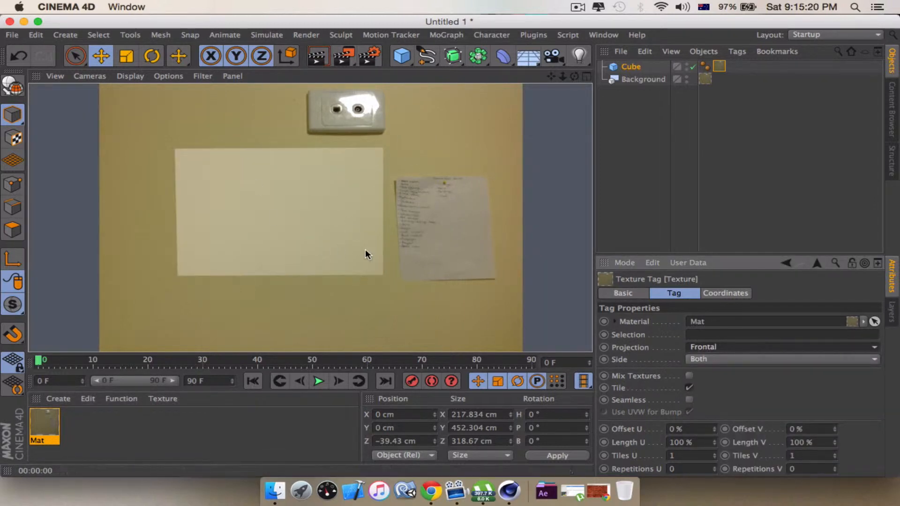
Give the cube a Compositing tag with Compositing Background and its HDR Maps option enabled and Cast Shadows disabled, and test-render the view
click(644, 61)
right_click(637, 63)
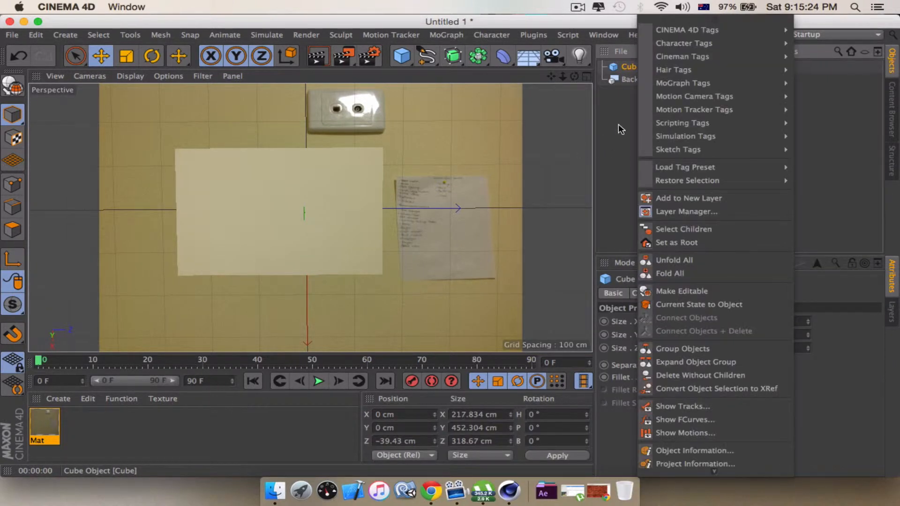
mouse_move(715, 29)
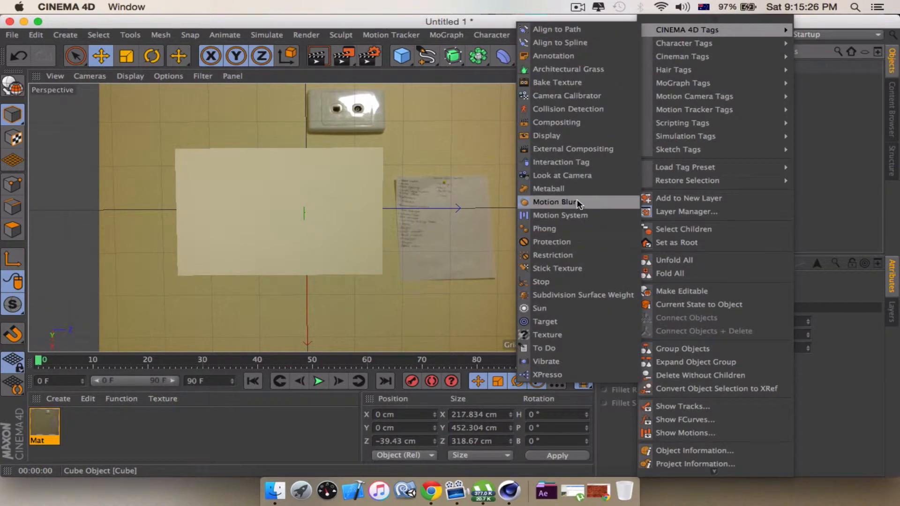
click(578, 122)
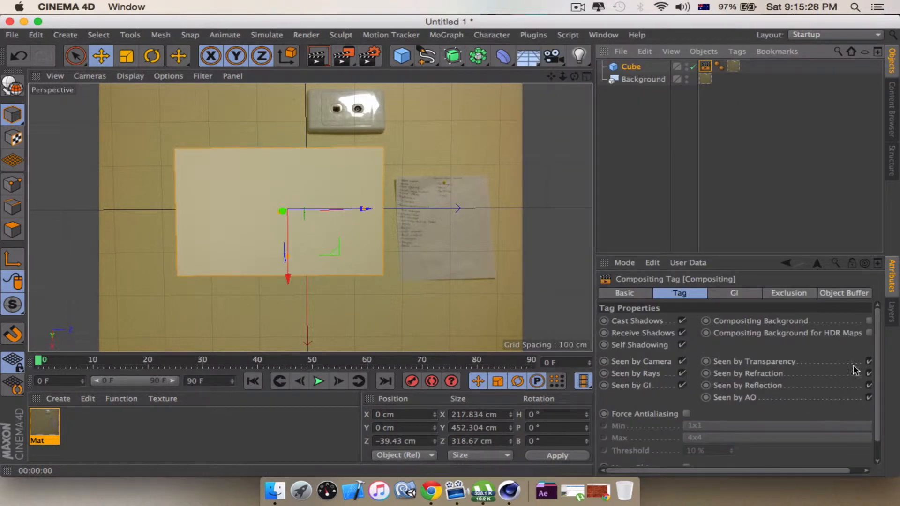
click(869, 320)
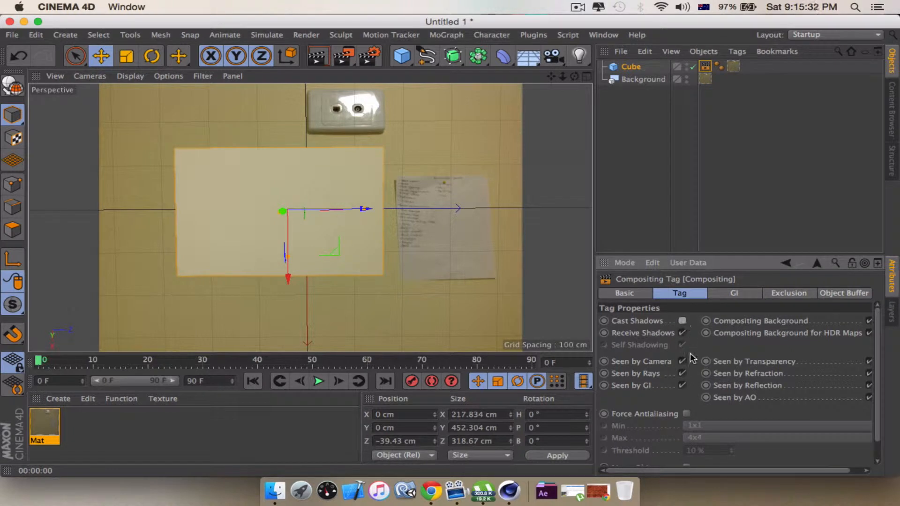
click(317, 56)
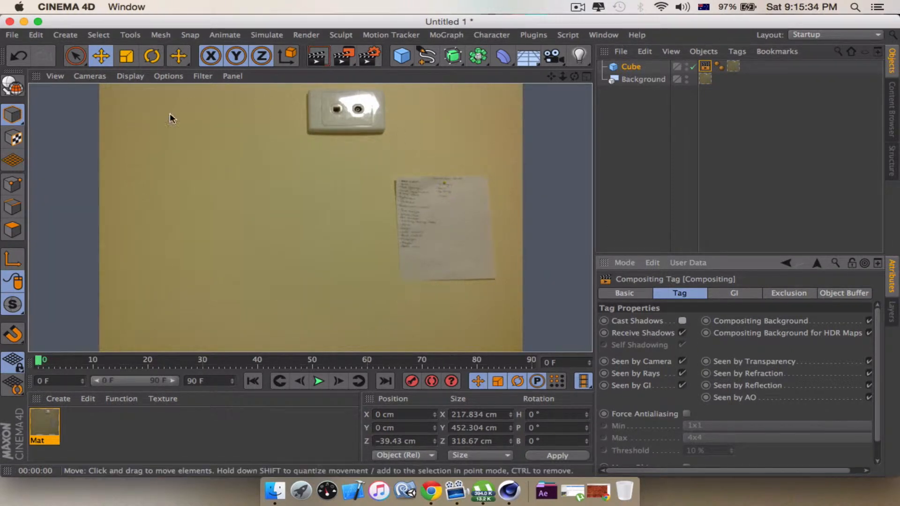
Import Untitled-1.ai from the Desktop folder in the Content Browser into the scene as a spline
click(631, 68)
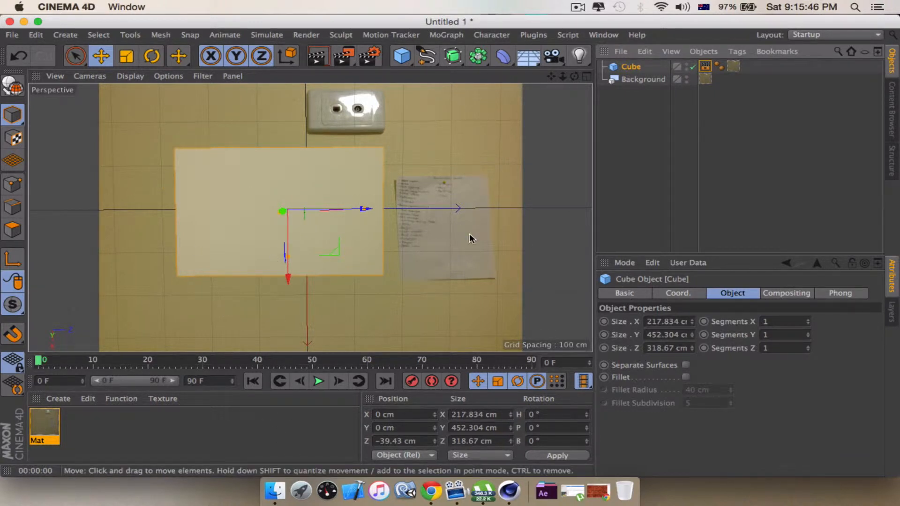
click(893, 108)
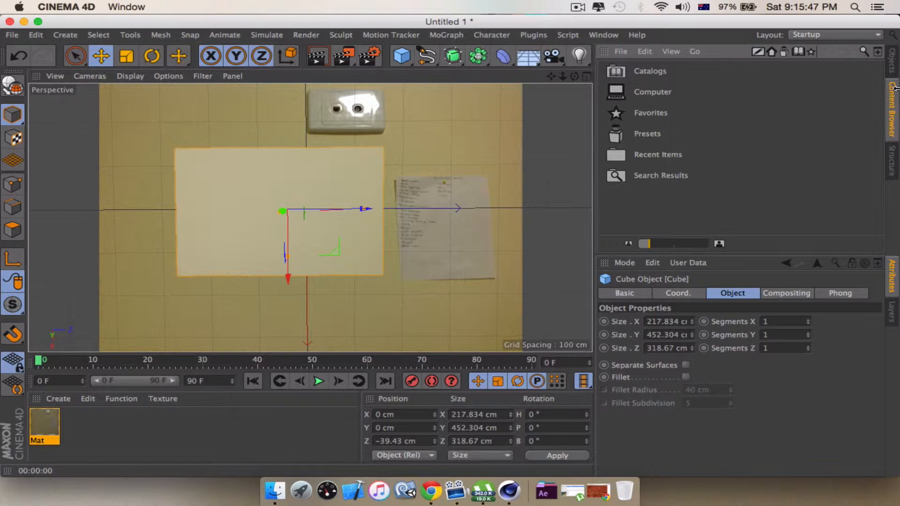
double_click(668, 87)
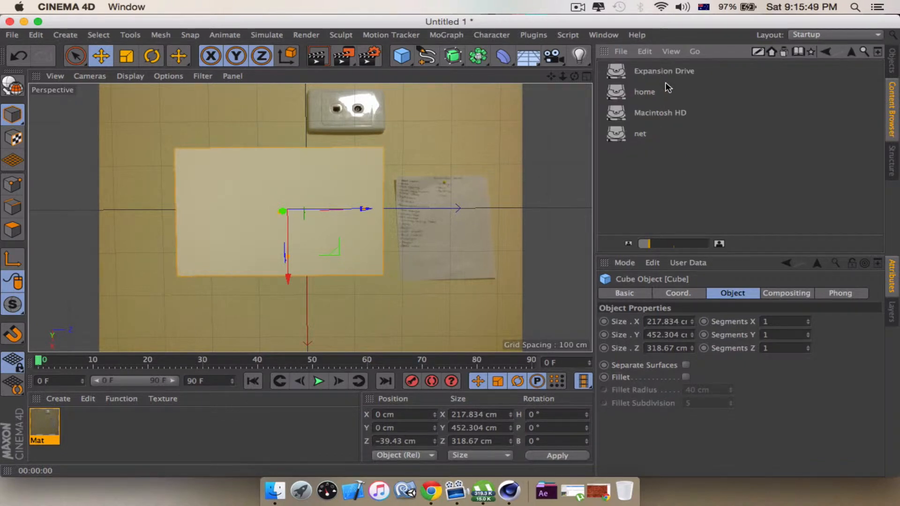
double_click(680, 113)
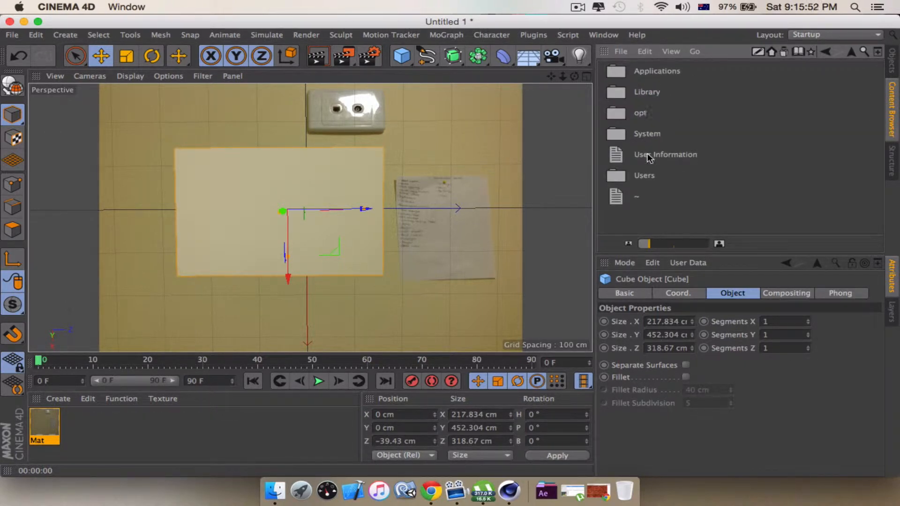
double_click(644, 175)
double_click(675, 72)
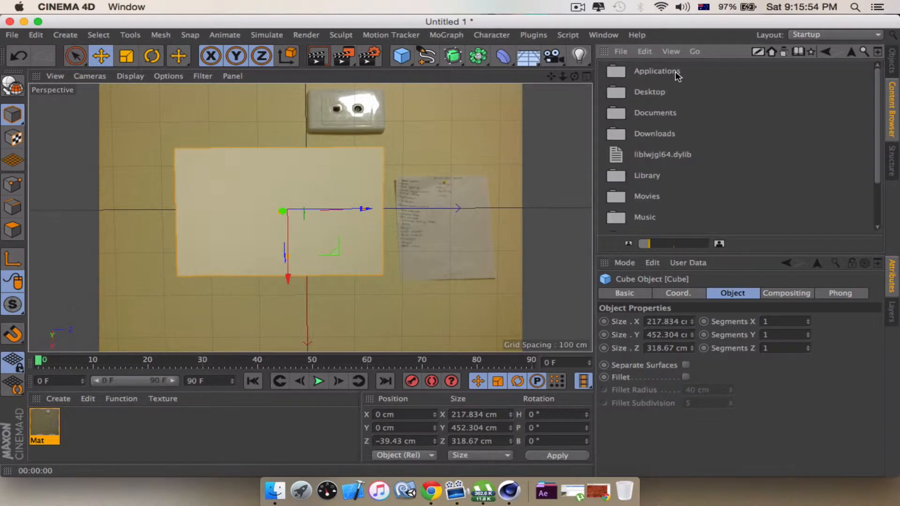
double_click(647, 96)
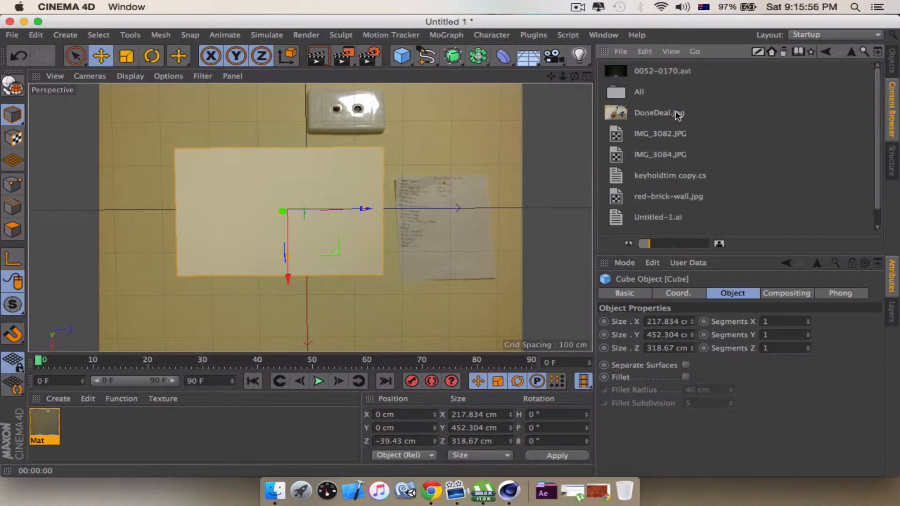
scroll(673, 177, down, 1)
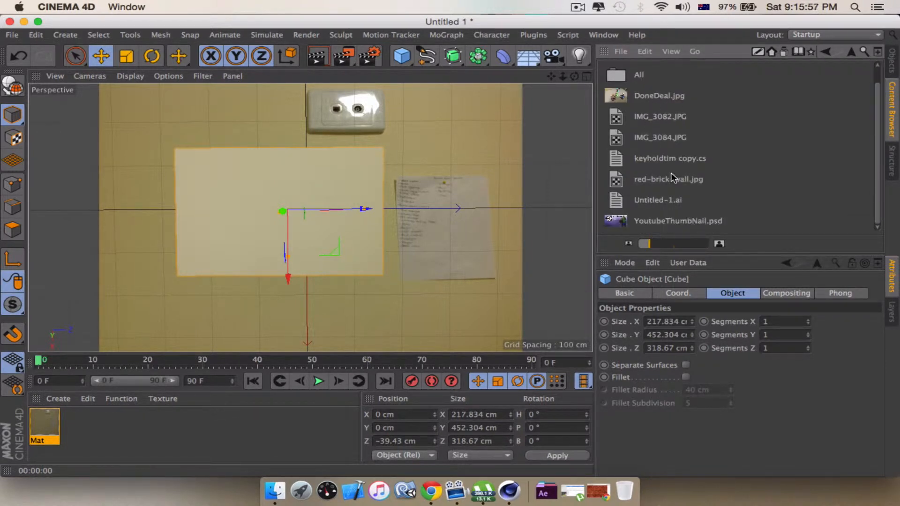
click(647, 201)
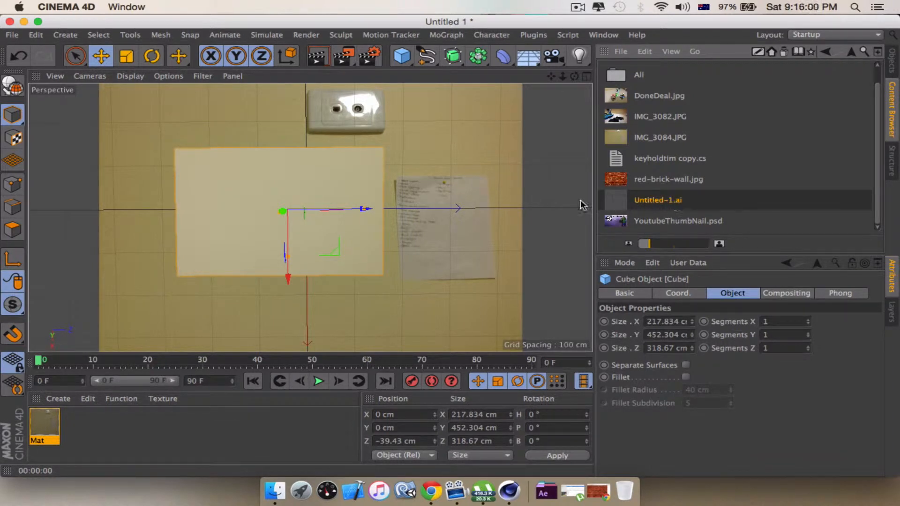
drag(581, 205, 328, 196)
click(345, 328)
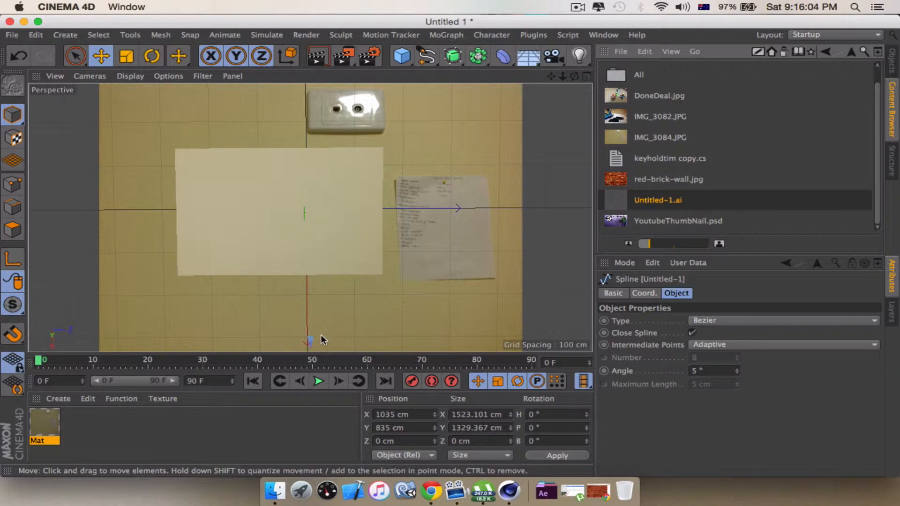
Add a Camera object matching the current perspective view of the cube and toggle looking through it
scroll(321, 340, down, 10)
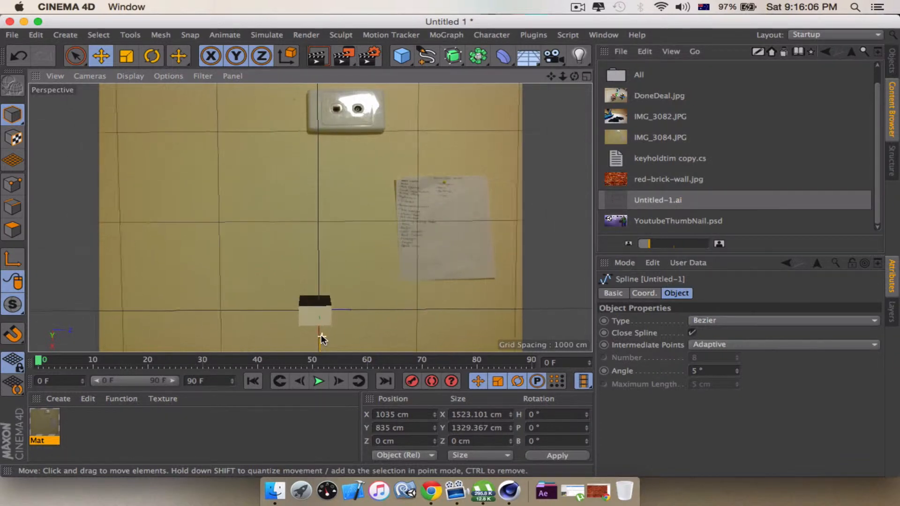
scroll(321, 339, up, 10)
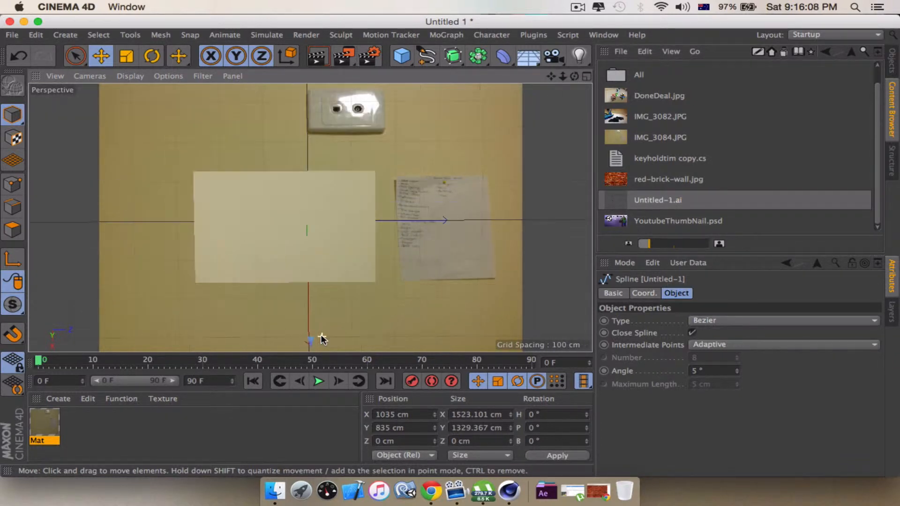
click(892, 60)
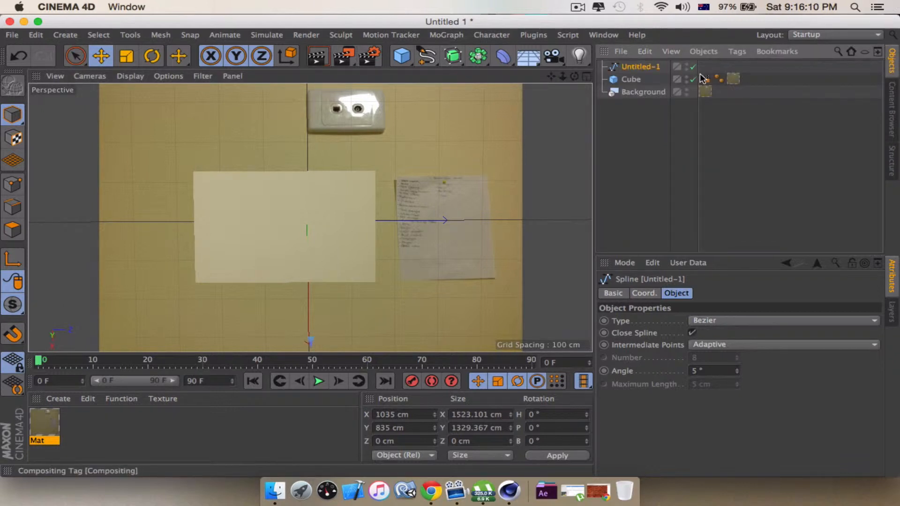
click(553, 57)
click(609, 72)
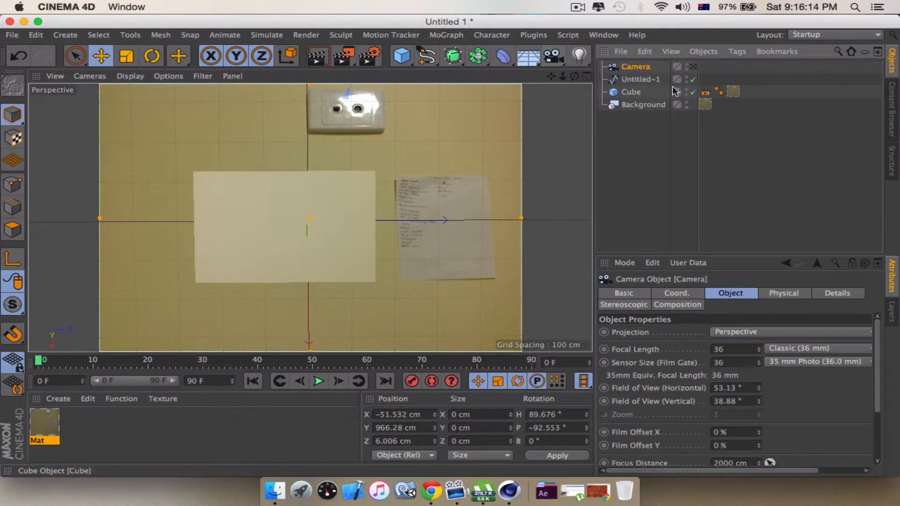
click(693, 67)
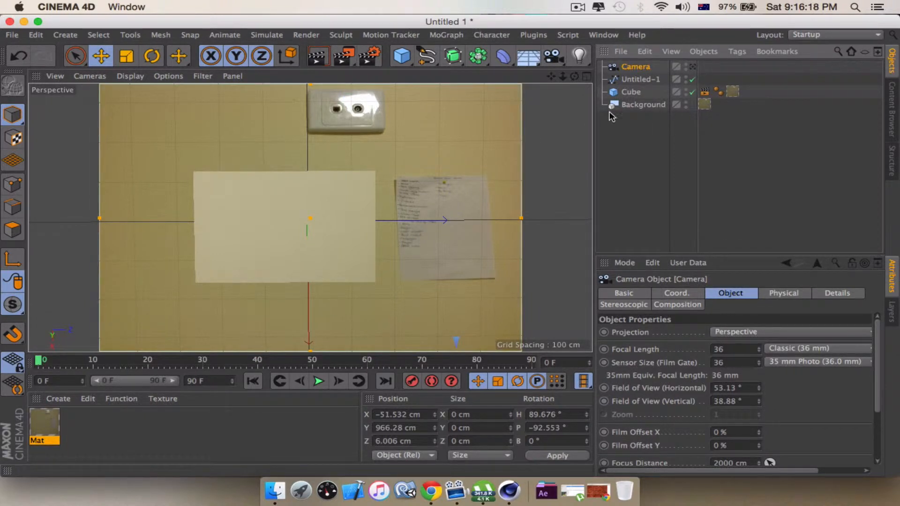
key(ctrl+c)
key(ctrl+v)
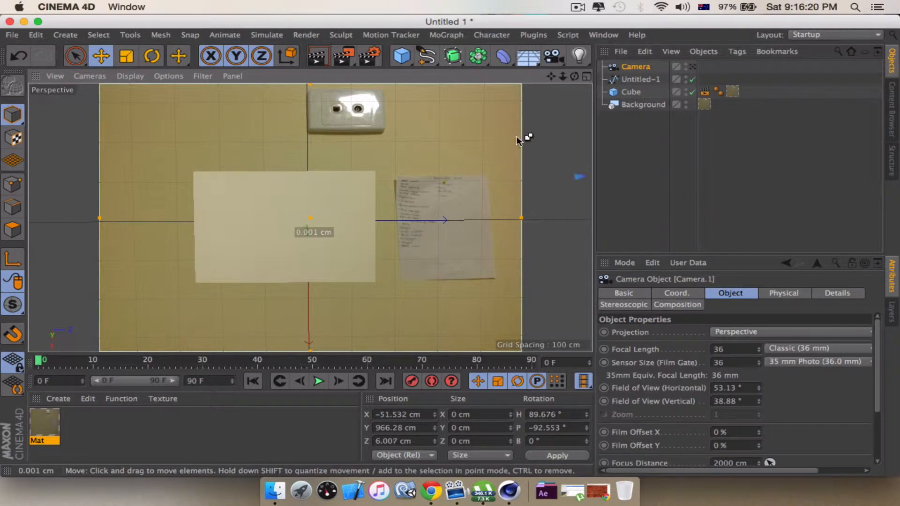
key(ctrl+z)
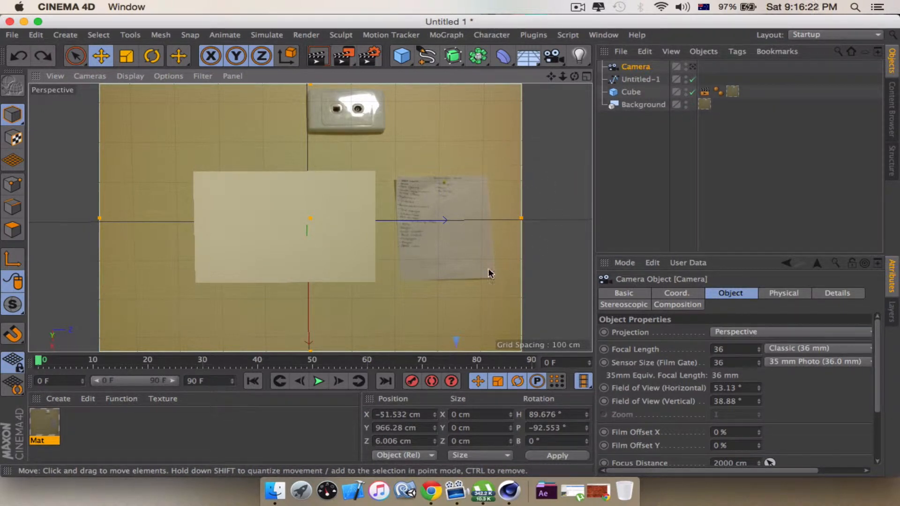
Try to move the imported spline along X to about −23 cm, in line with the cube, and undo the move
mouse_move(457, 334)
alt+mouse_down()
mouse_move(444, 317)
mouse_move(450, 325)
alt+mouse_up()
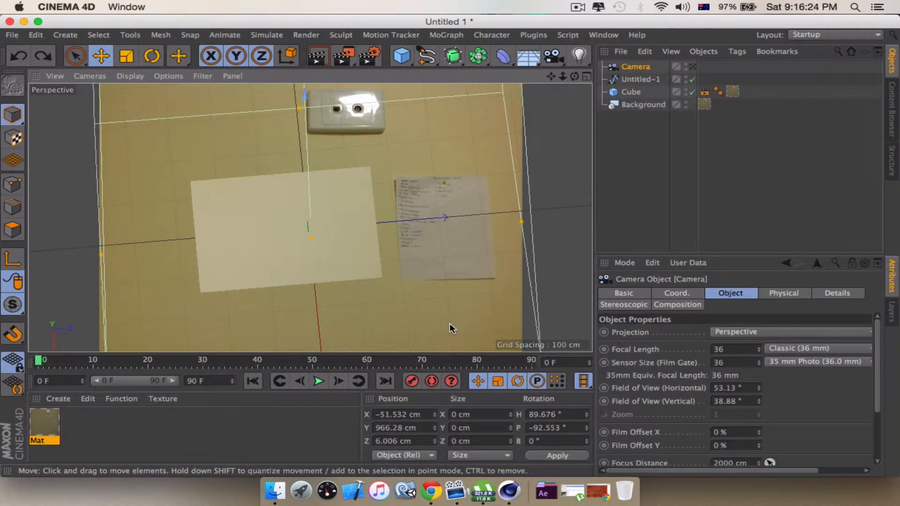
mouse_move(516, 258)
alt+mouse_down()
mouse_move(516, 243)
mouse_move(507, 261)
alt+mouse_up()
scroll(506, 257, down, 3)
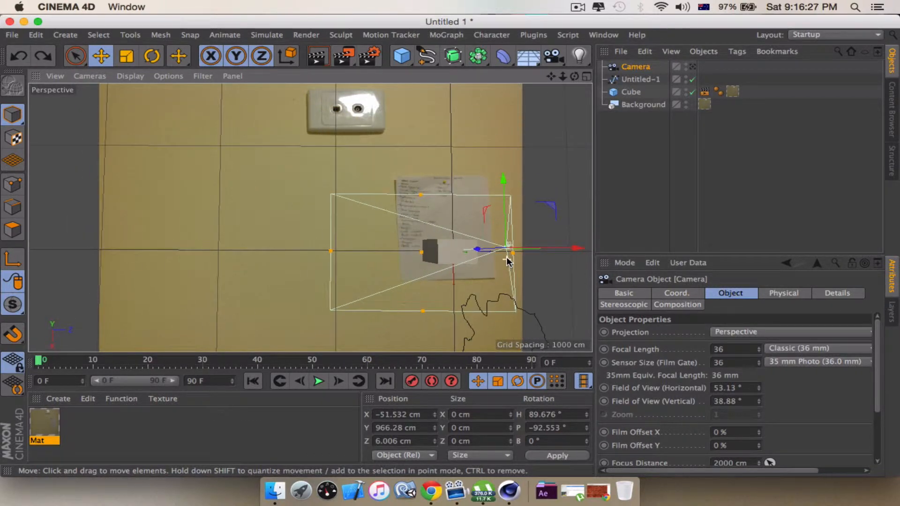
click(635, 79)
alt+drag(480, 283, 485, 294)
drag(487, 333, 485, 295)
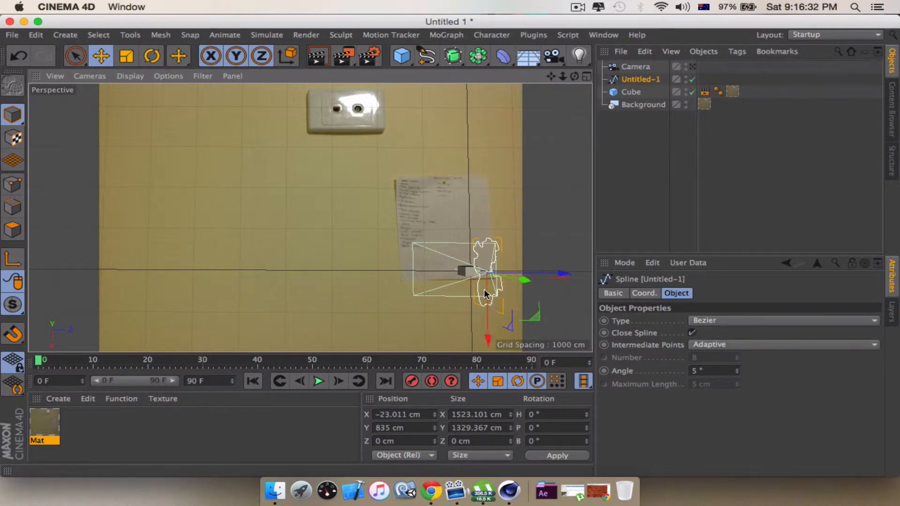
key(super+z)
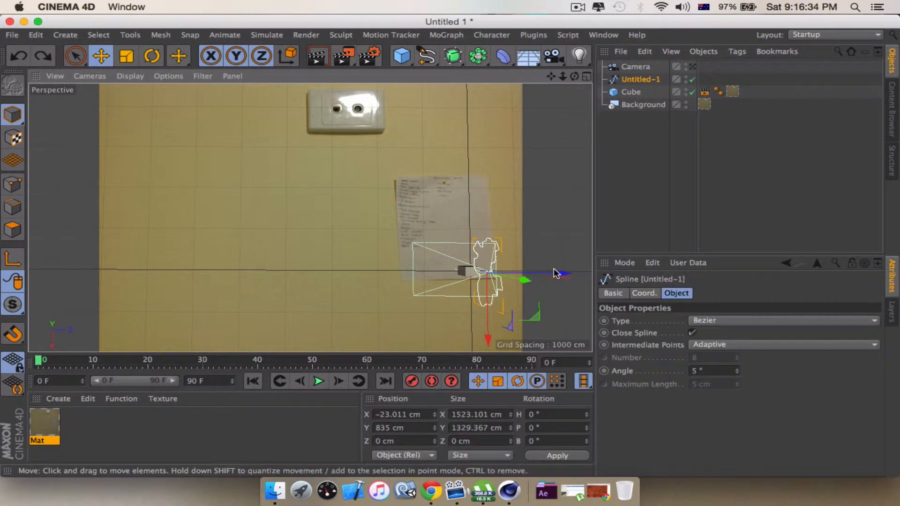
Remove the camera and the imported jagged spline from the scene
click(555, 271)
key(Delete)
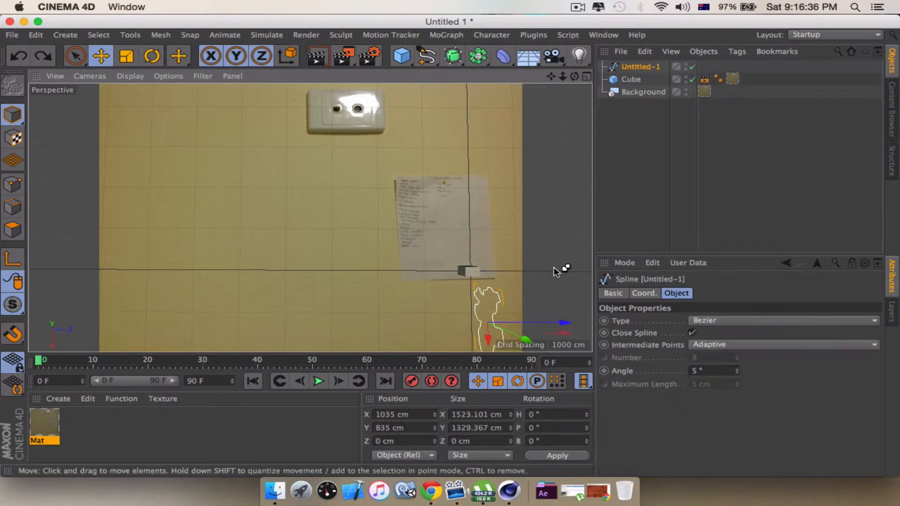
key(Delete)
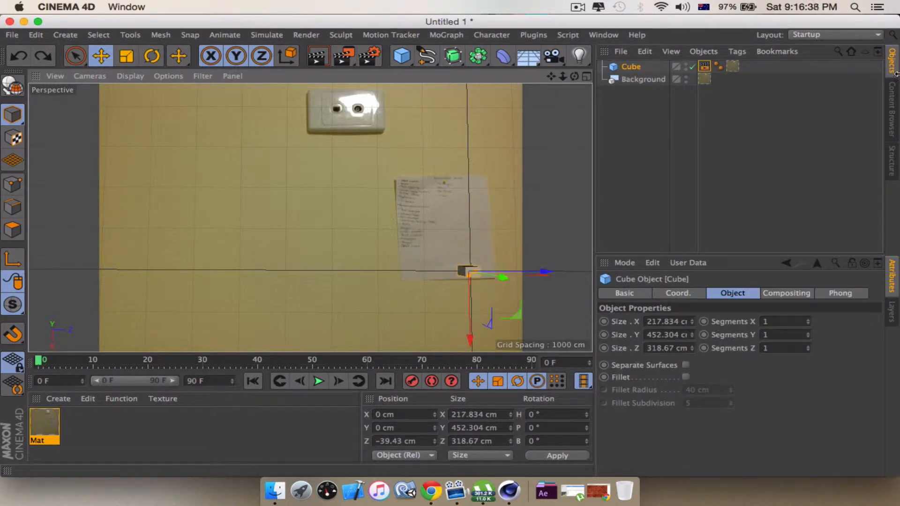
Import Untitled-1.ai from the Content Browser into the scene again as a spline
click(894, 117)
drag(652, 200, 524, 200)
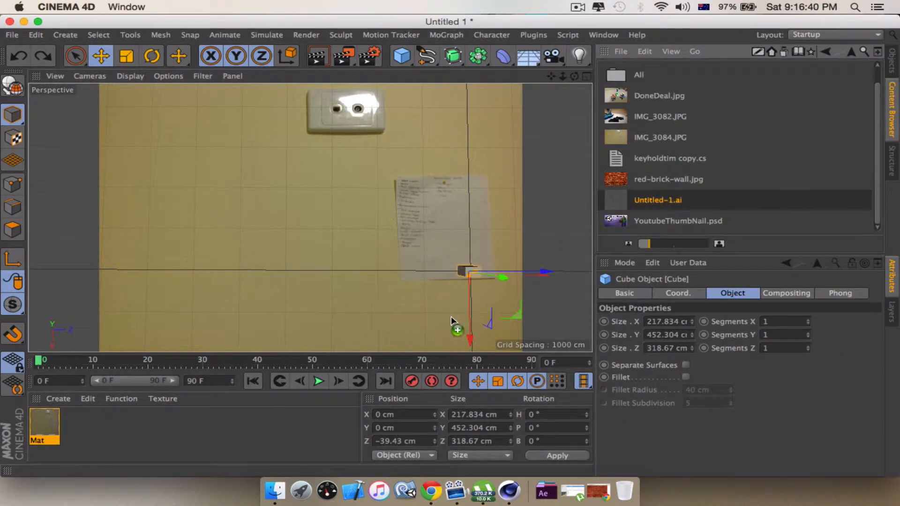
drag(450, 321, 452, 323)
click(472, 457)
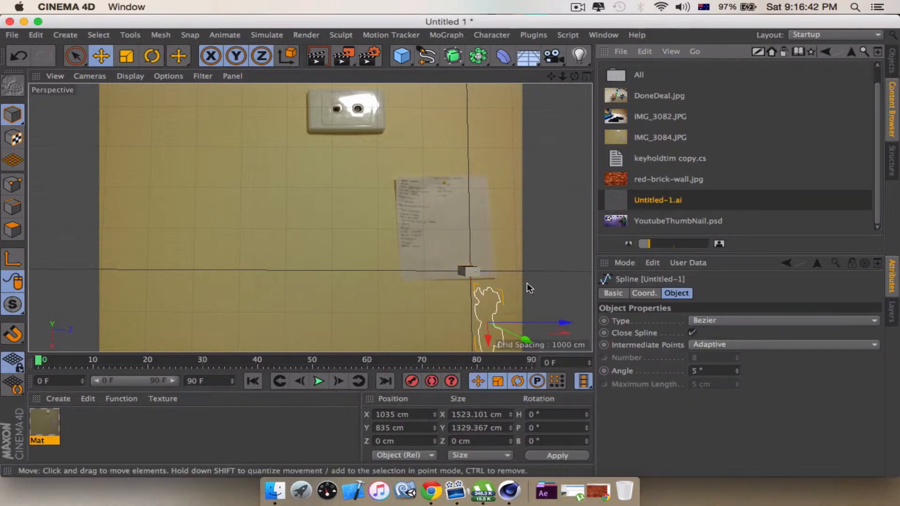
Frame the cube front-on, test-render the view and add a Camera object matching this perspective
alt+drag(500, 287, 468, 116)
drag(564, 84, 308, 217)
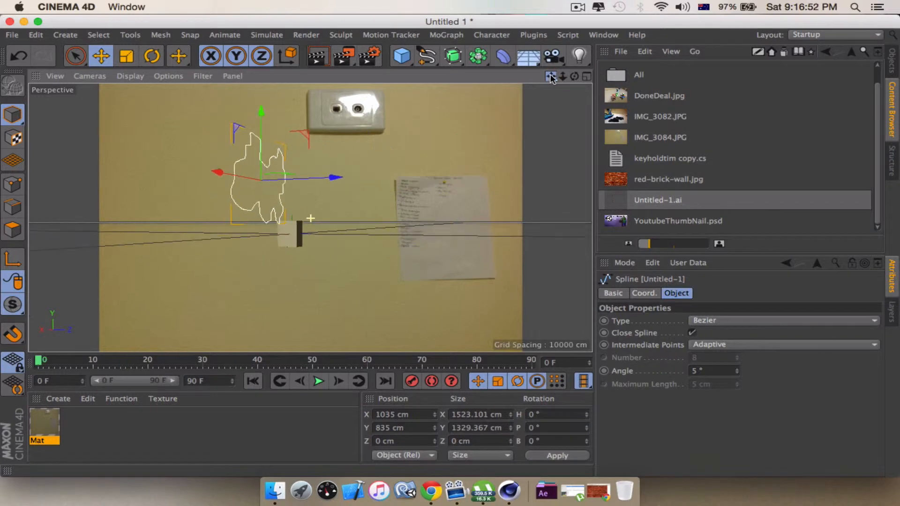
scroll(304, 237, up, 3)
scroll(305, 236, up, 3)
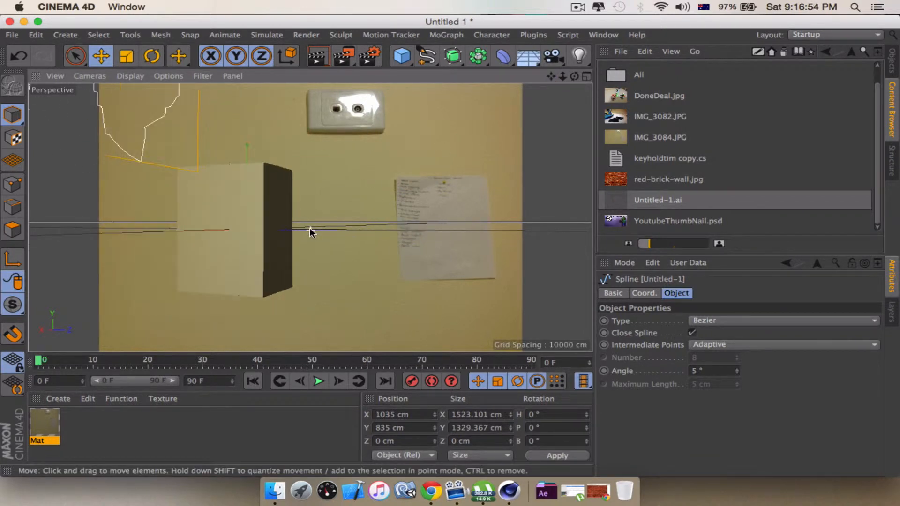
drag(574, 76, 310, 217)
click(316, 61)
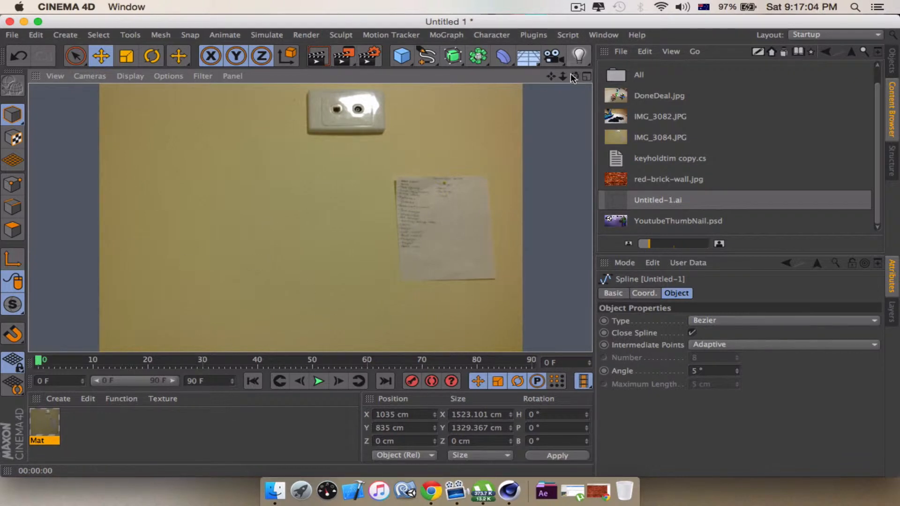
drag(551, 76, 577, 77)
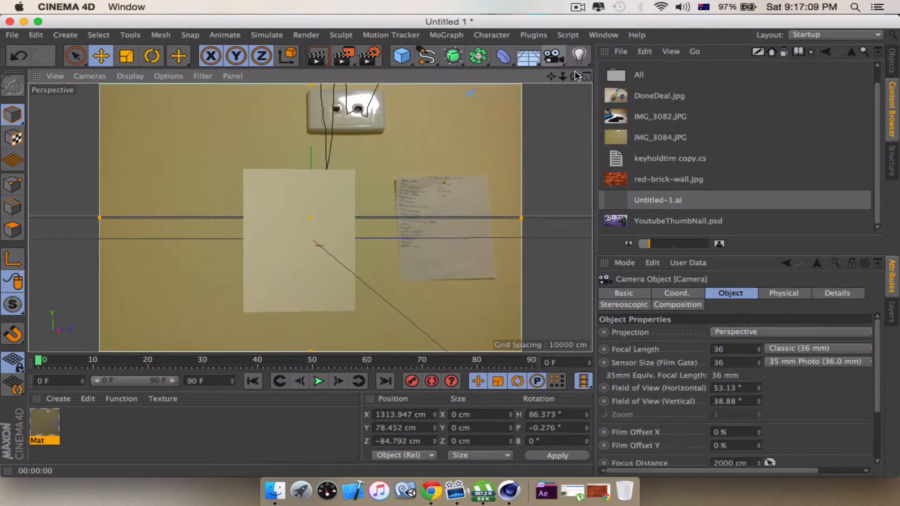
Set the imported spline's pitch rotation to 90°
click(893, 64)
click(640, 79)
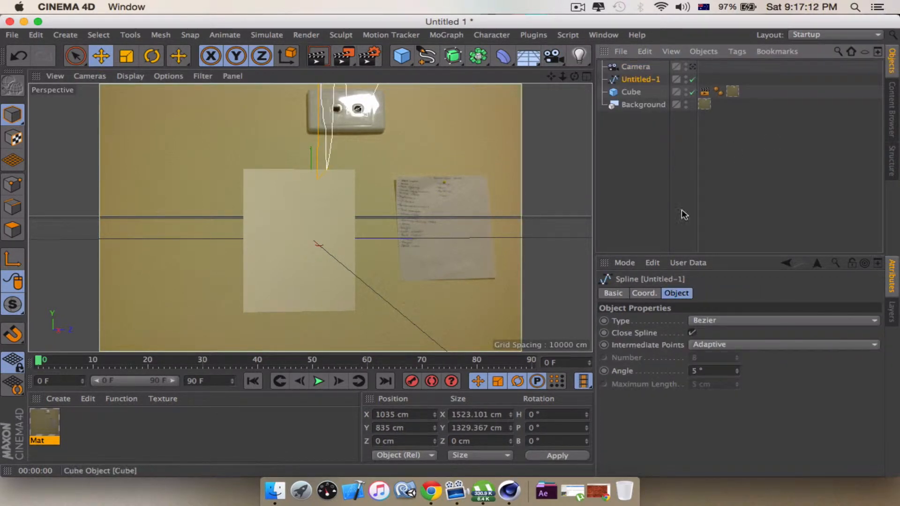
click(644, 294)
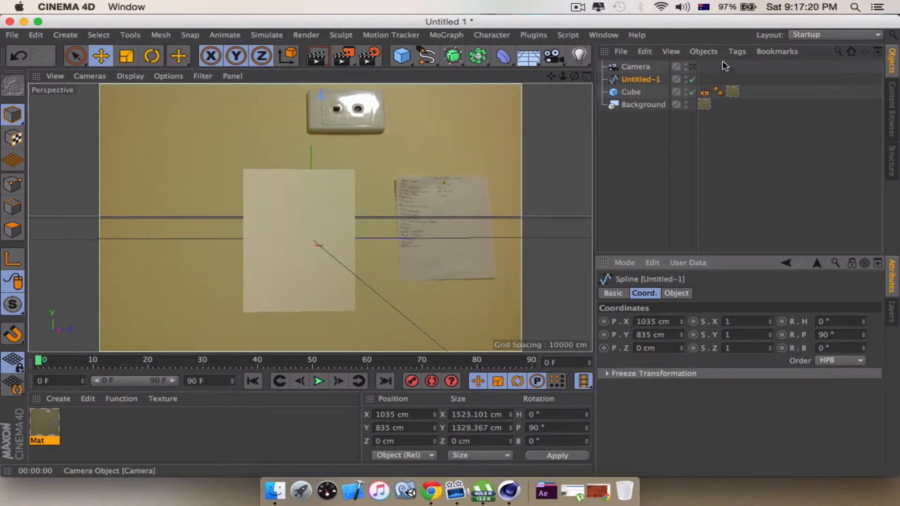
Set the imported spline's pitch rotation to 0° and its heading rotation to 90°
scroll(392, 198, down, 5)
scroll(393, 199, down, 3)
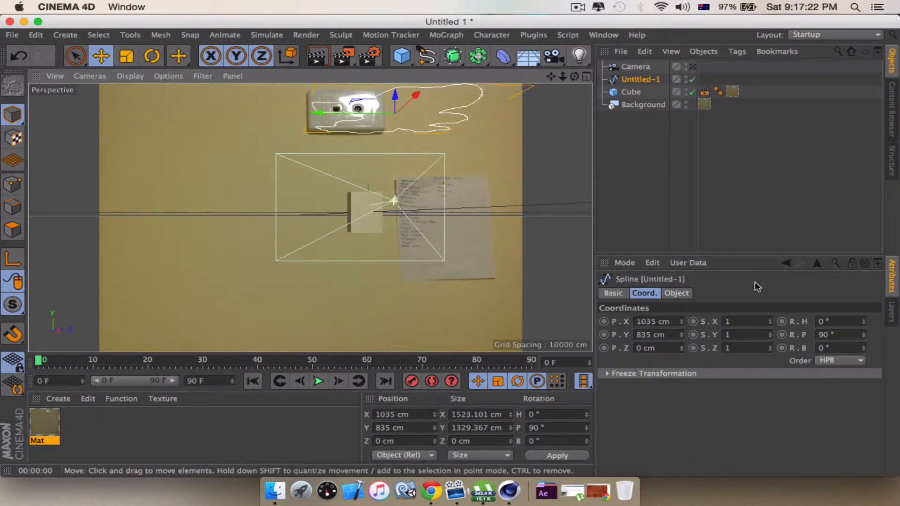
click(833, 334)
text(0)
key(Return)
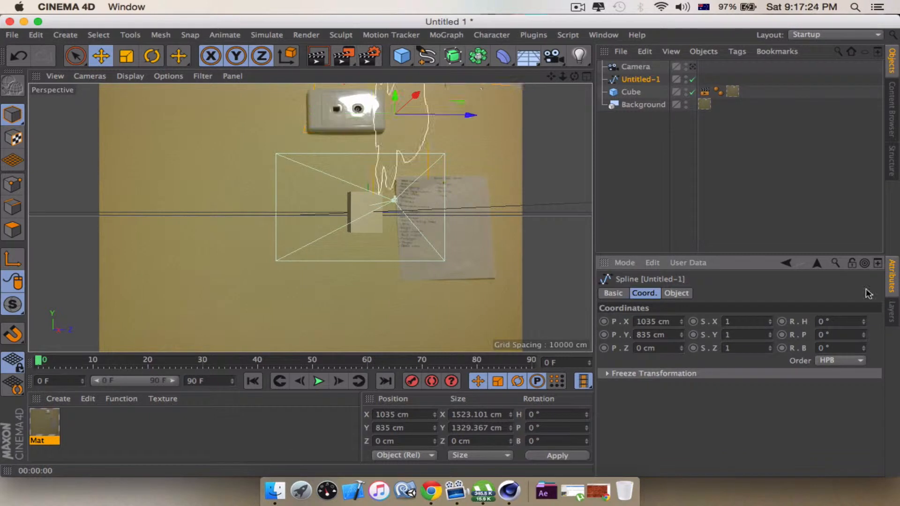
text(90)
key(Return)
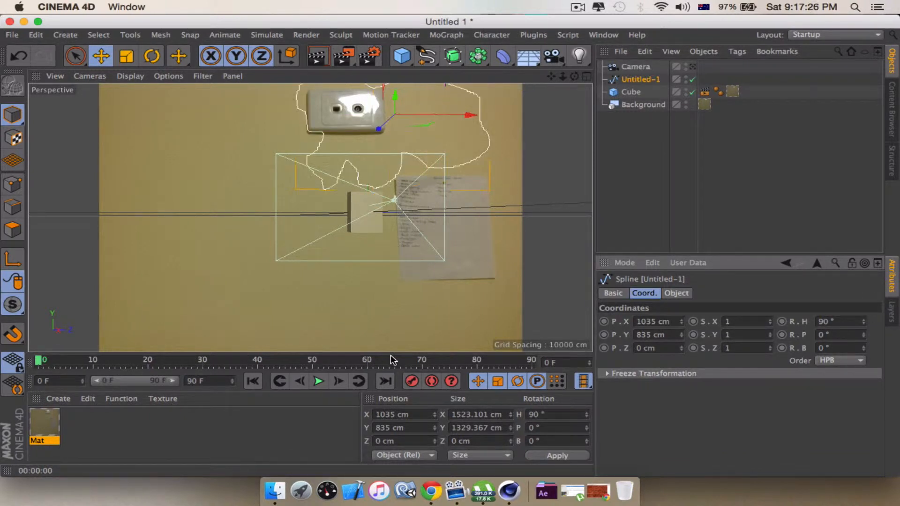
Move the spline behind the cube to about X −478 cm and lower it to about Y 237 cm
drag(387, 120, 363, 185)
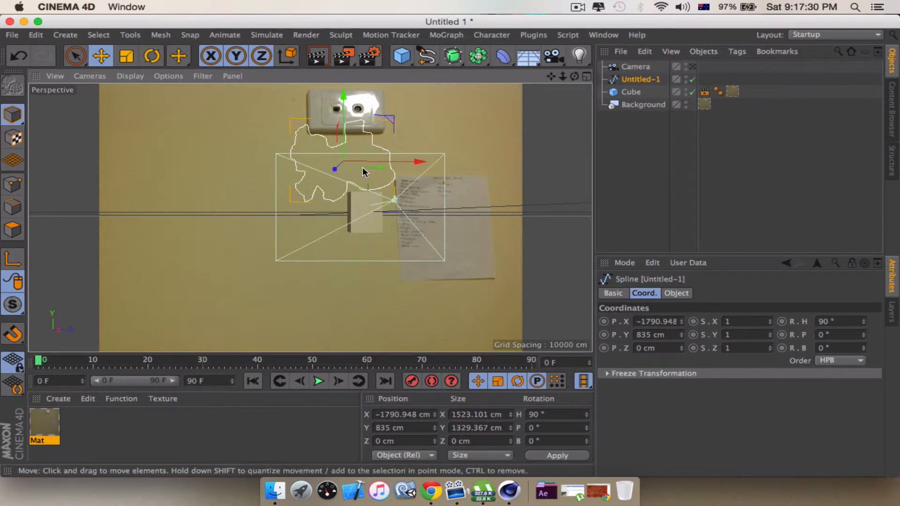
drag(345, 106, 355, 140)
mouse_move(333, 203)
mouse_down()
mouse_move(358, 200)
mouse_move(345, 203)
mouse_up()
scroll(348, 201, up, 3)
scroll(348, 201, up, 3)
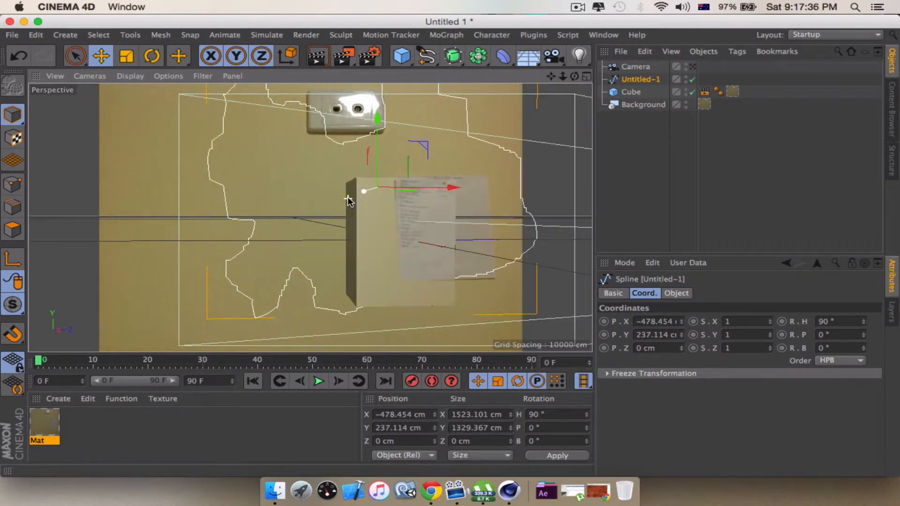
scroll(348, 201, down, 4)
scroll(356, 207, up, 1)
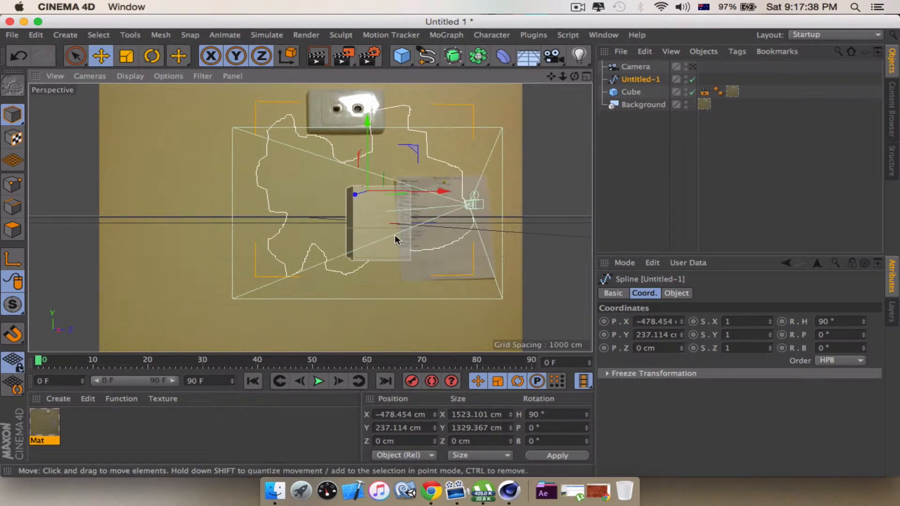
Shift the cube to about X −7.5 cm and look through the scene camera
click(377, 217)
drag(395, 224, 393, 243)
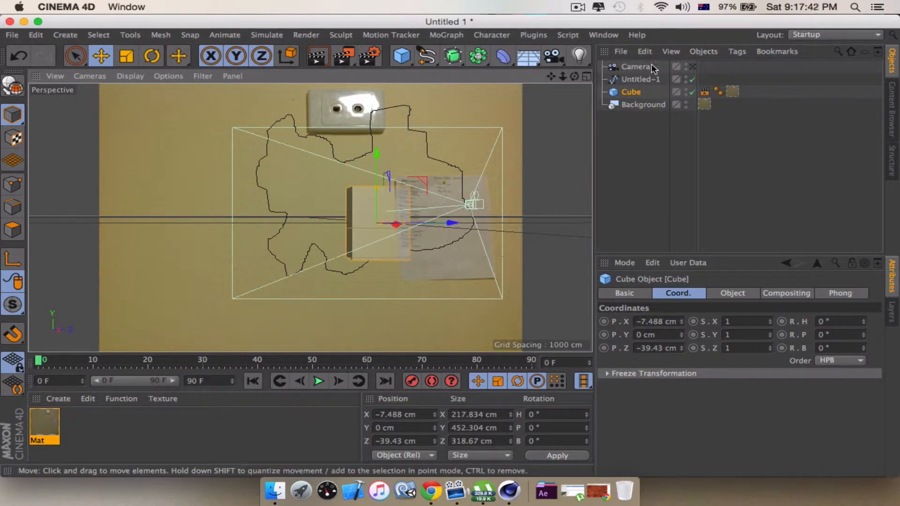
click(692, 67)
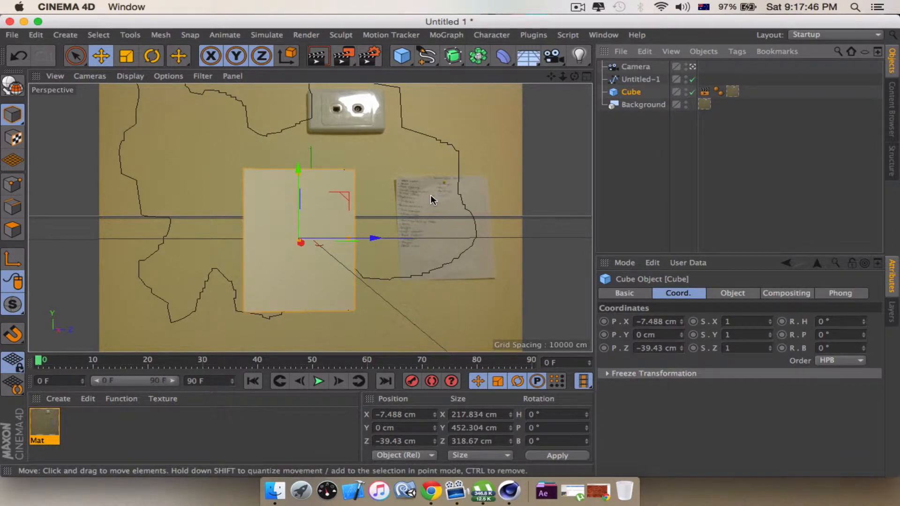
Widen the camera's view until the whole jagged spline outline around the cube fits in the frame
click(635, 70)
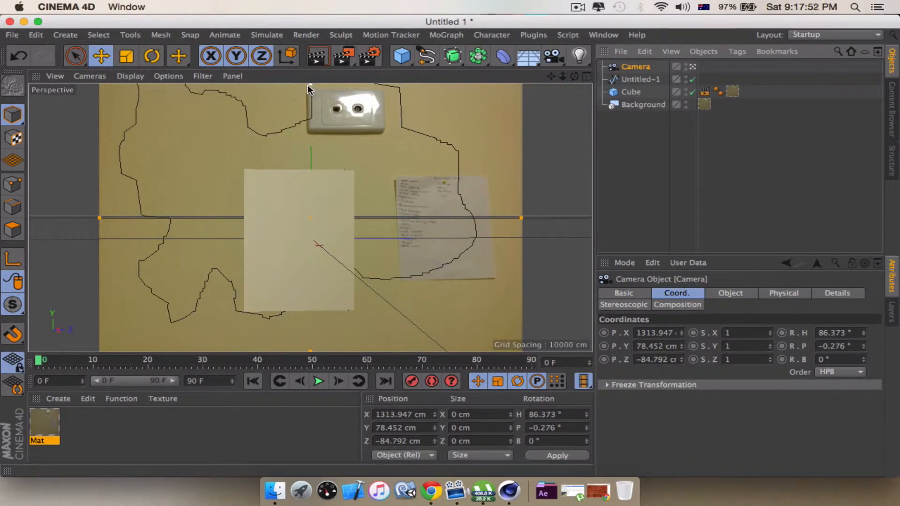
scroll(308, 96, down, 3)
scroll(307, 84, down, 5)
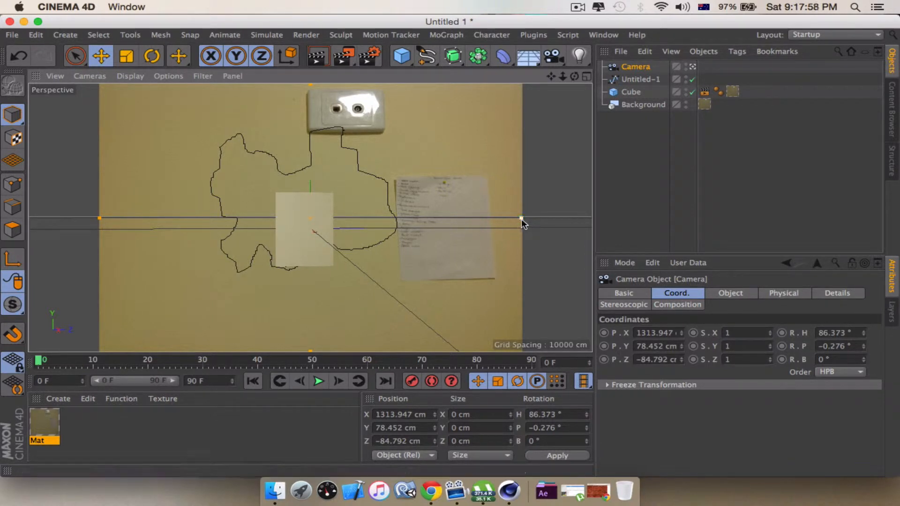
click(658, 69)
Scale the spline down to about 440 cm in X and 362 cm in Y, near the cube's size
click(653, 77)
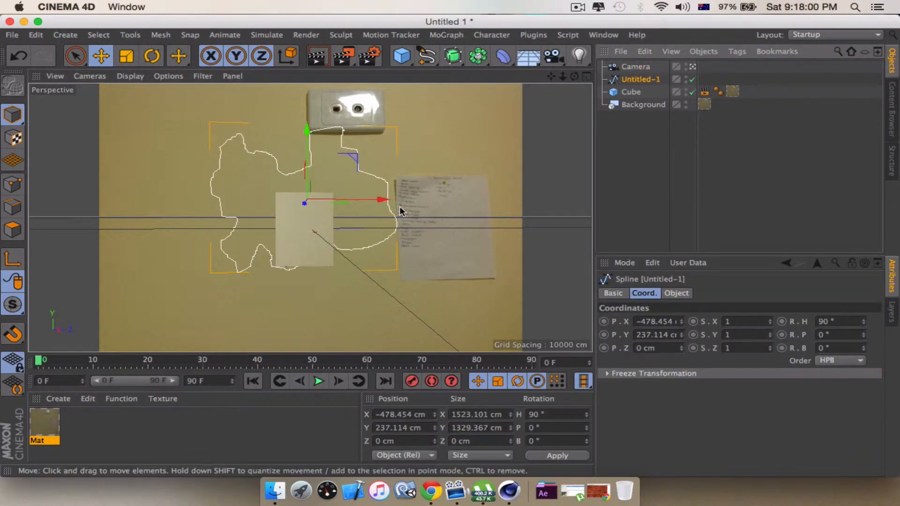
click(124, 57)
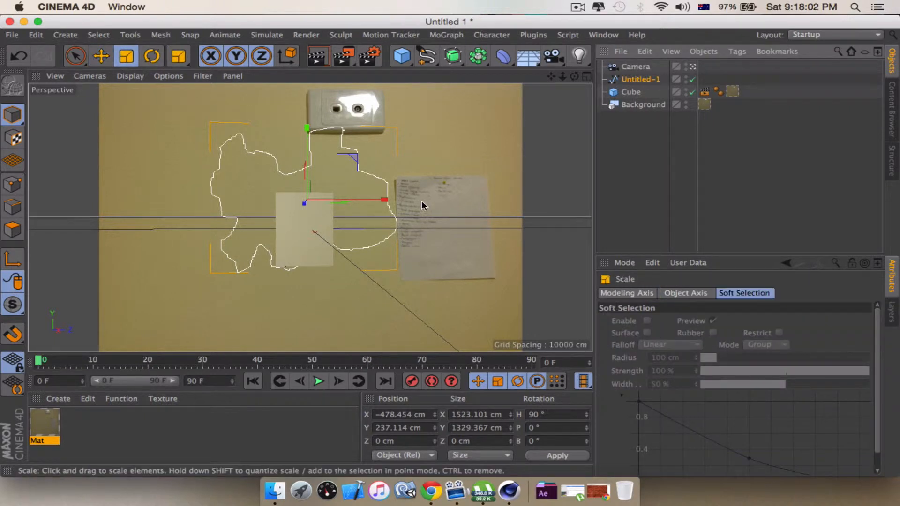
drag(370, 205, 313, 169)
drag(373, 194, 350, 194)
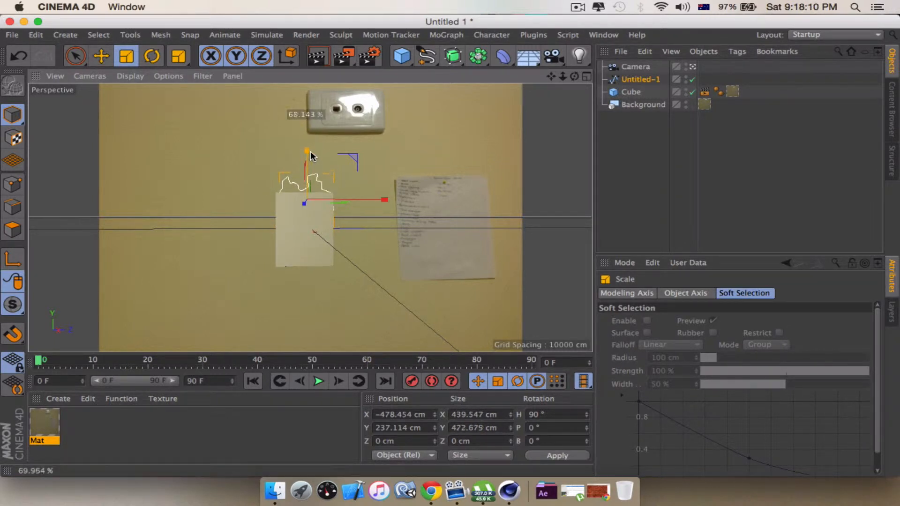
drag(310, 154, 310, 164)
Leave the camera view and move the spline onto the cube's front, to about X 127 cm and Y 2 cm
click(102, 56)
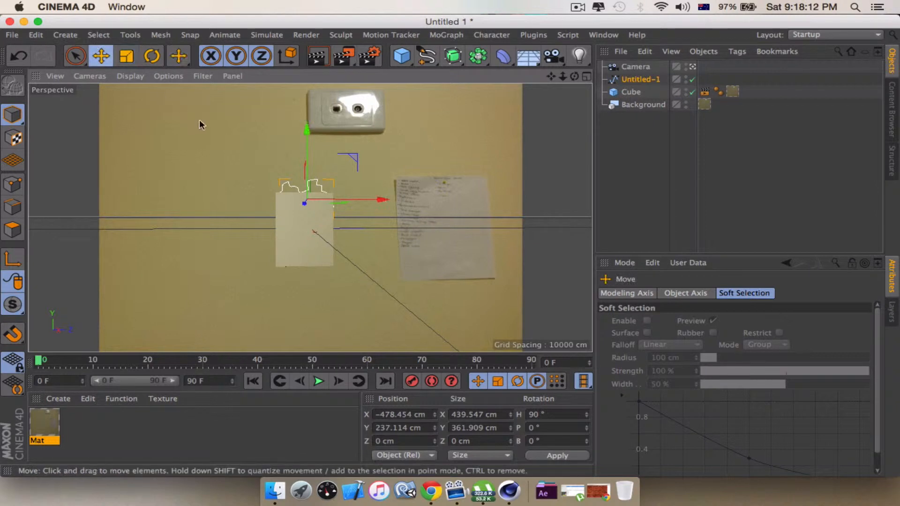
click(693, 69)
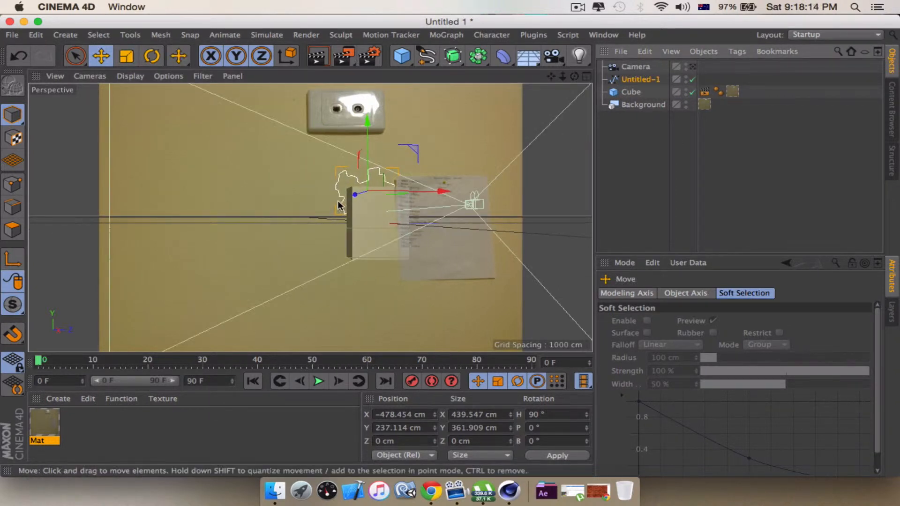
drag(357, 193, 383, 206)
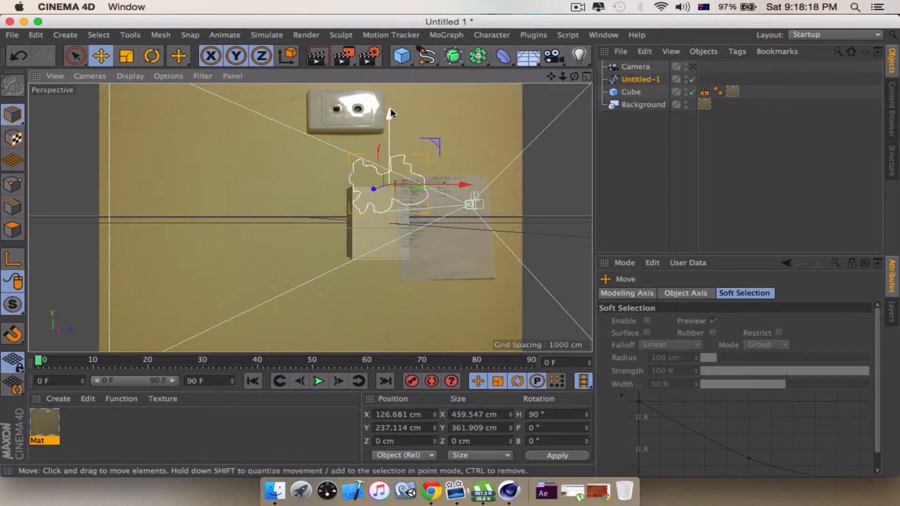
drag(388, 113, 386, 147)
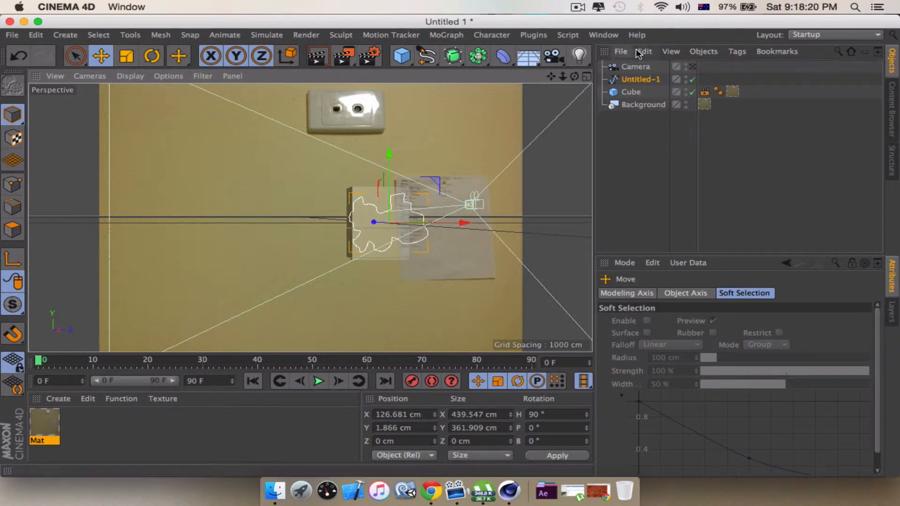
Scale the cube up to about 265 × 551 × 766 cm so its front surrounds the spline outline
click(634, 92)
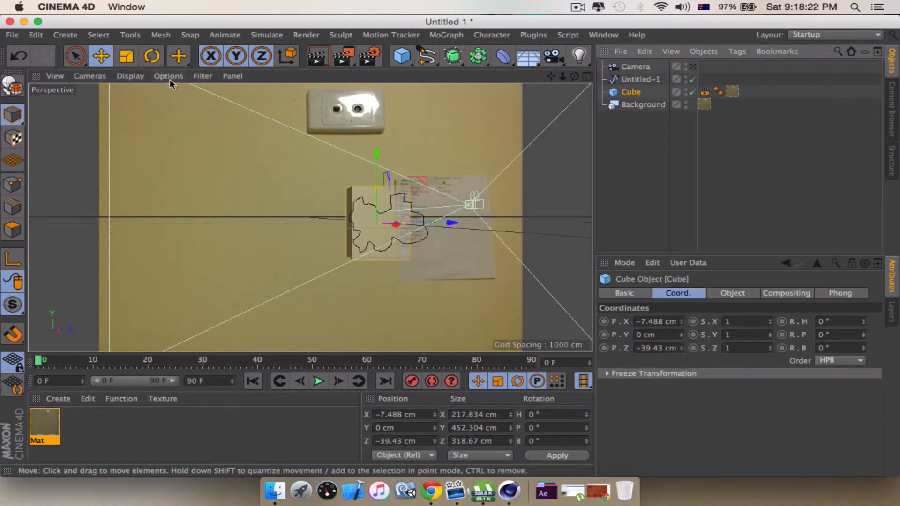
click(127, 56)
mouse_move(456, 224)
mouse_down()
mouse_move(509, 226)
mouse_move(472, 219)
mouse_move(424, 230)
mouse_move(471, 226)
mouse_up()
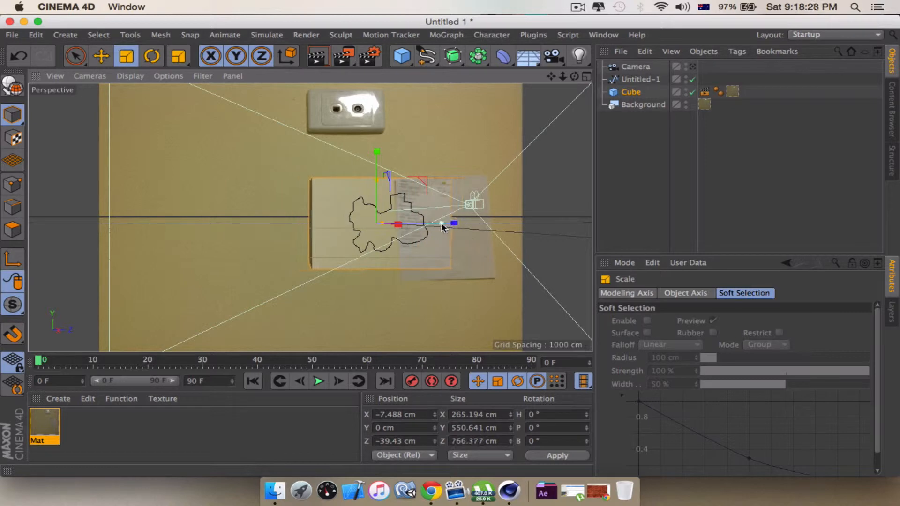
Deepen the cube to about 504 cm in X and move it back to about X -135 cm behind the spline
alt+drag(387, 261, 493, 318)
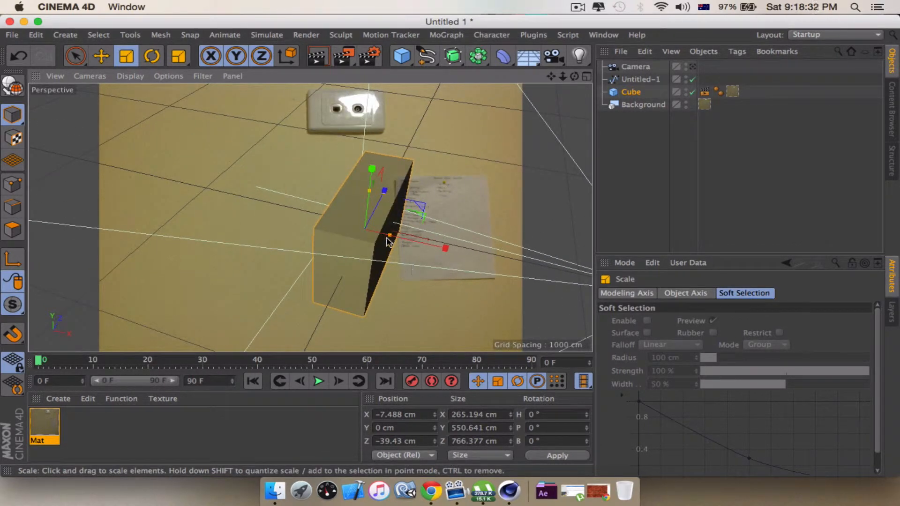
drag(389, 237, 410, 238)
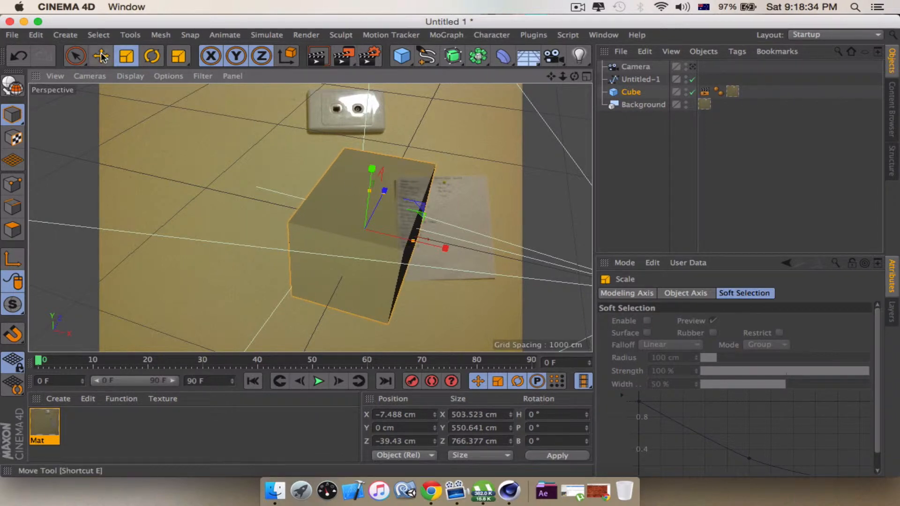
key(e)
alt+drag(501, 228, 488, 189)
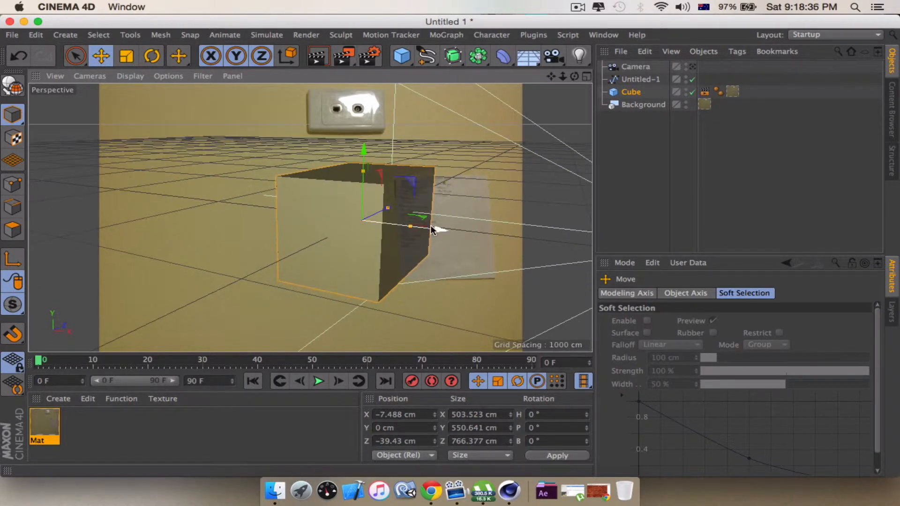
mouse_move(432, 226)
mouse_down()
mouse_move(402, 226)
mouse_move(414, 229)
mouse_up()
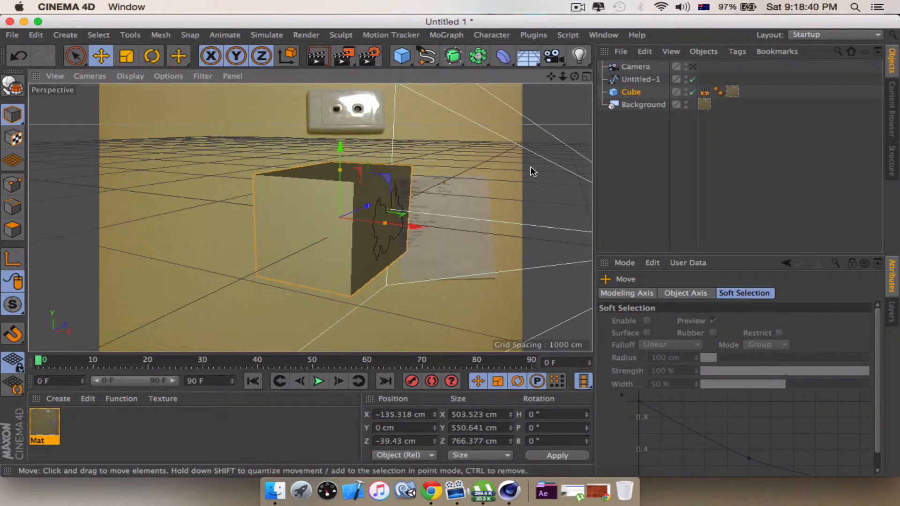
Return to the scene camera's view and render a preview of the cube against the wall photo
alt+drag(530, 168, 425, 140)
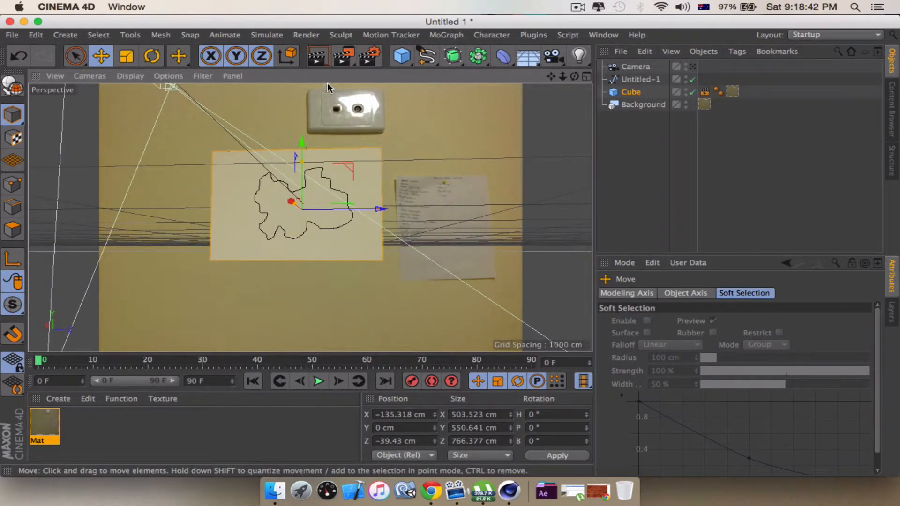
click(691, 67)
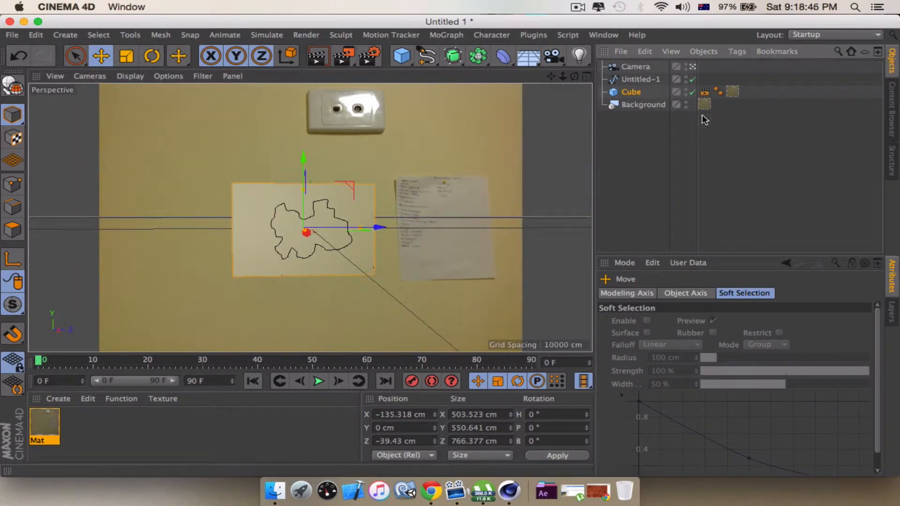
click(317, 56)
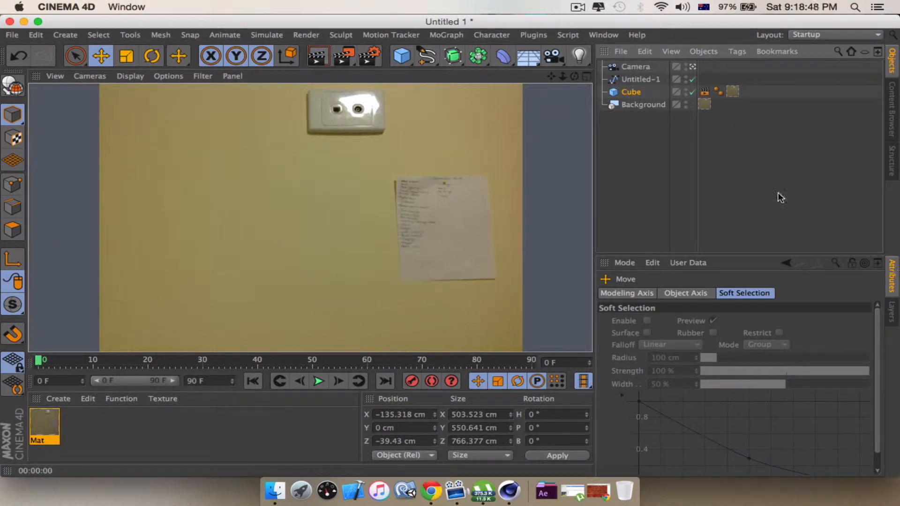
Add an Extrude generator and place the jagged spline Untitled-1 inside it as its child
click(636, 78)
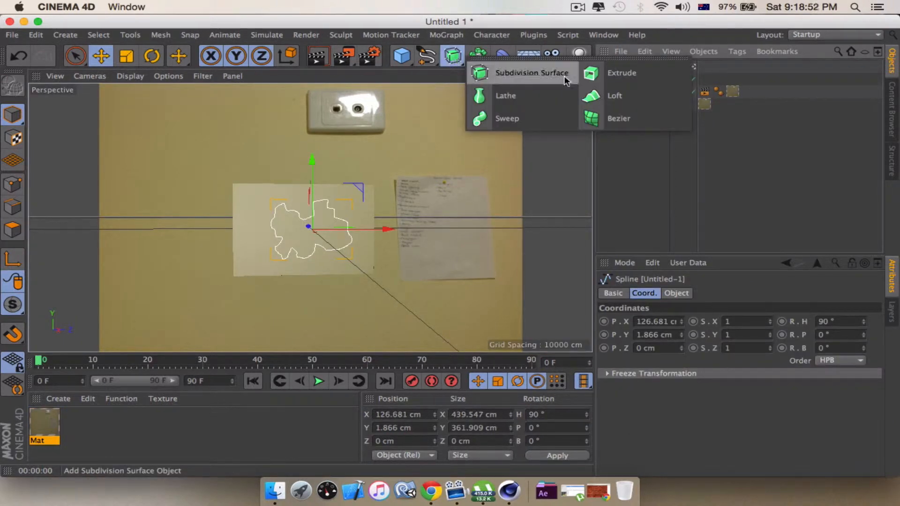
click(614, 72)
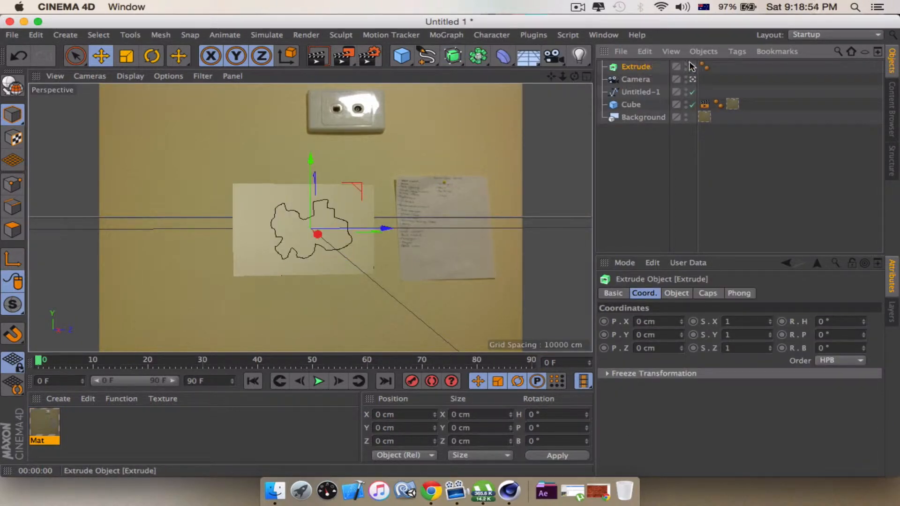
drag(643, 97, 631, 68)
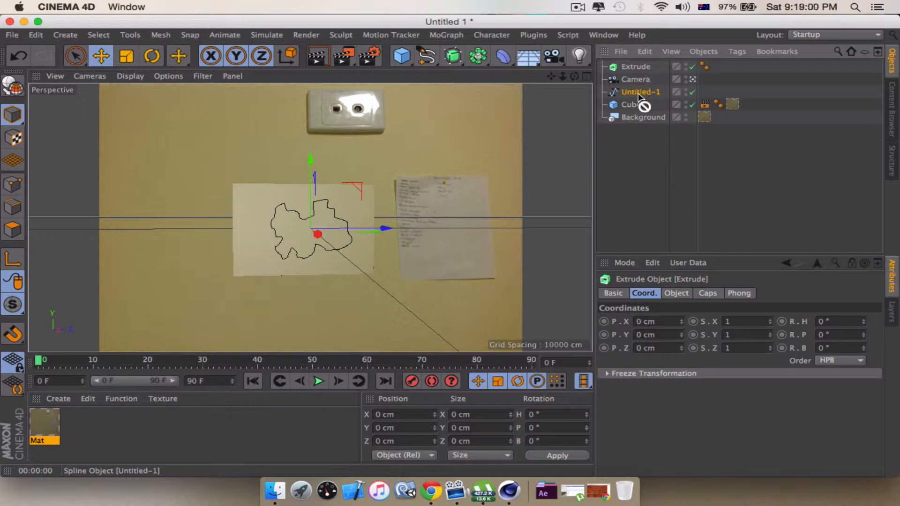
drag(638, 63, 638, 66)
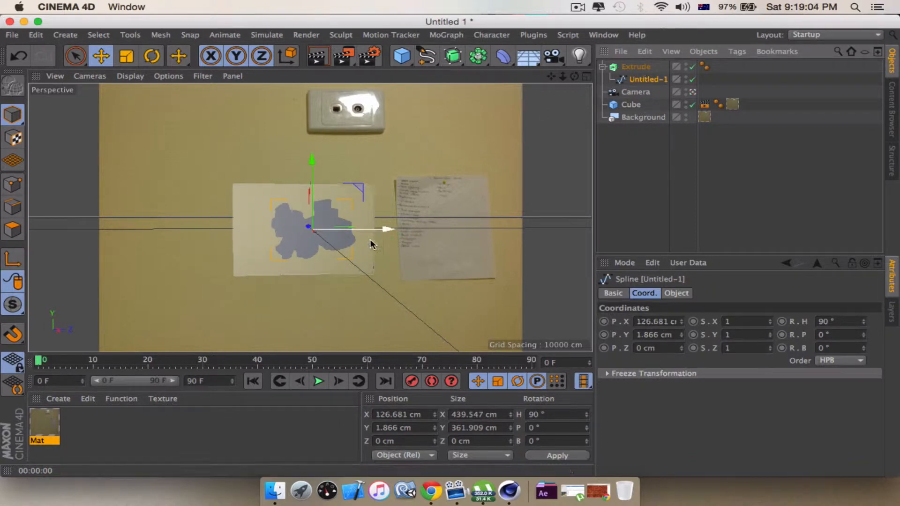
Render a preview of the extruded shape in the viewport, then return to the normal view
click(325, 62)
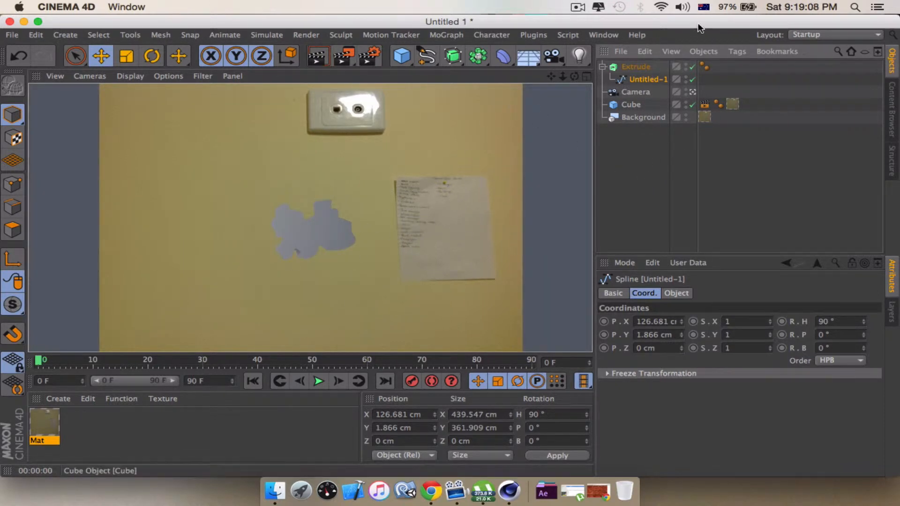
click(648, 69)
click(647, 78)
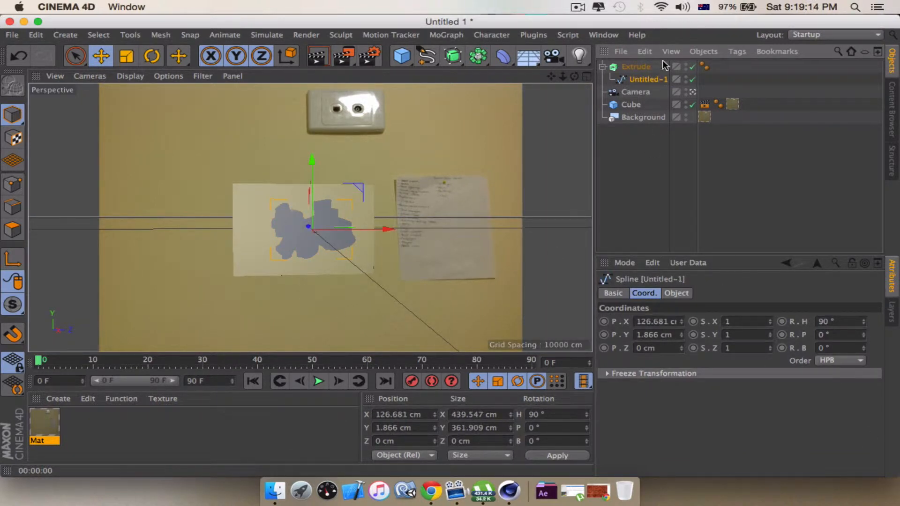
Select the Extrude generator and show its object properties with the movement settings
click(652, 67)
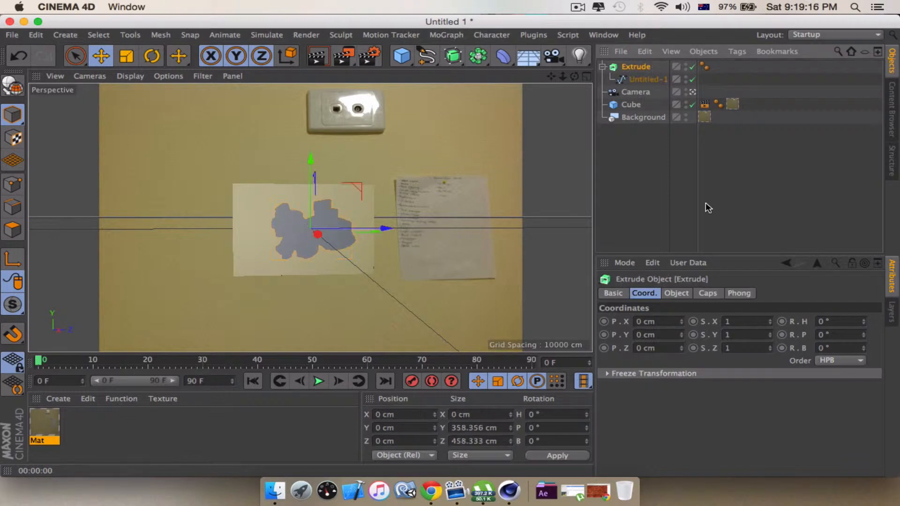
click(707, 293)
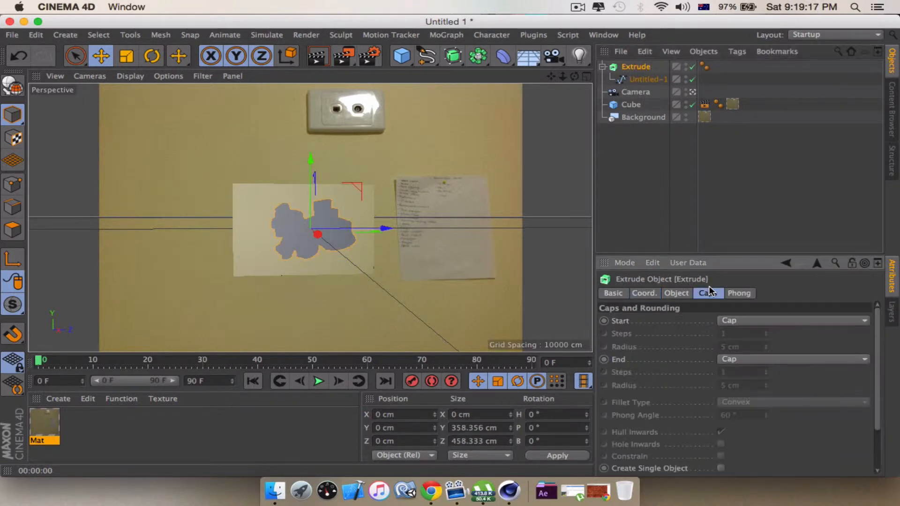
click(613, 294)
click(634, 295)
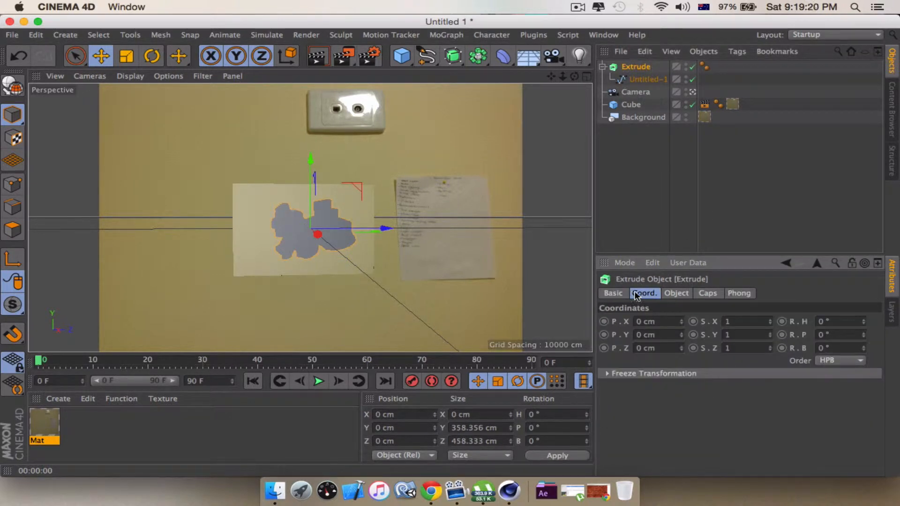
click(683, 297)
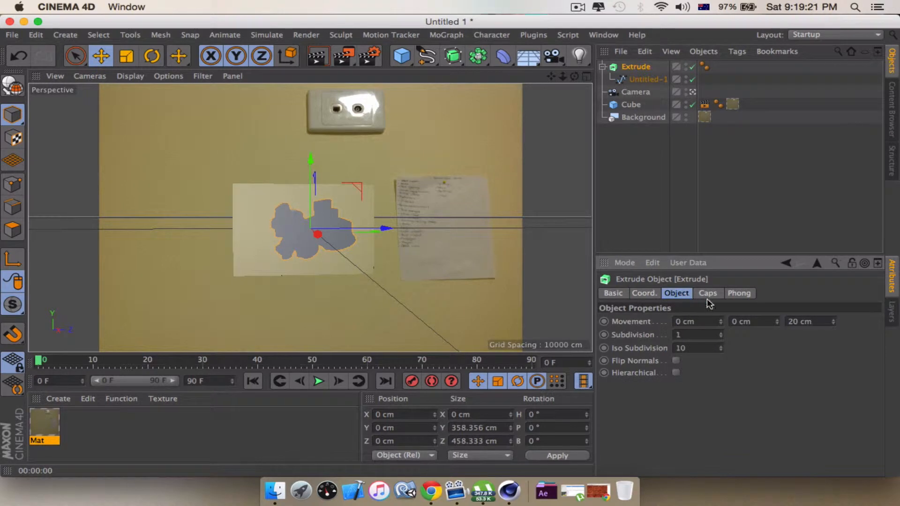
Try an extrusion movement of 100 cm along Y and then along Z, and undo both changes
click(761, 321)
text(100)
key(Return)
key(super+z)
click(821, 322)
text(1)
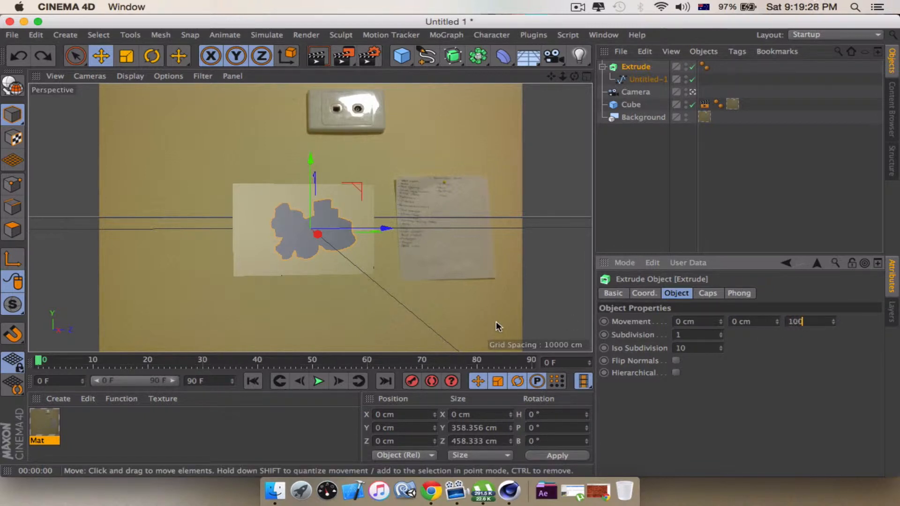
key(Return)
key(super+z)
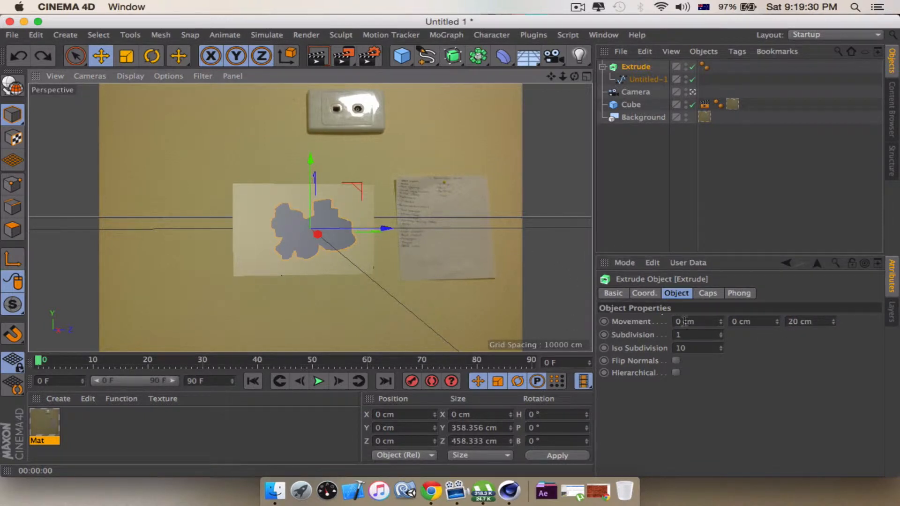
Set the Extrude generator's X movement to 400 cm so the jagged shape gains depth
click(695, 323)
text(100)
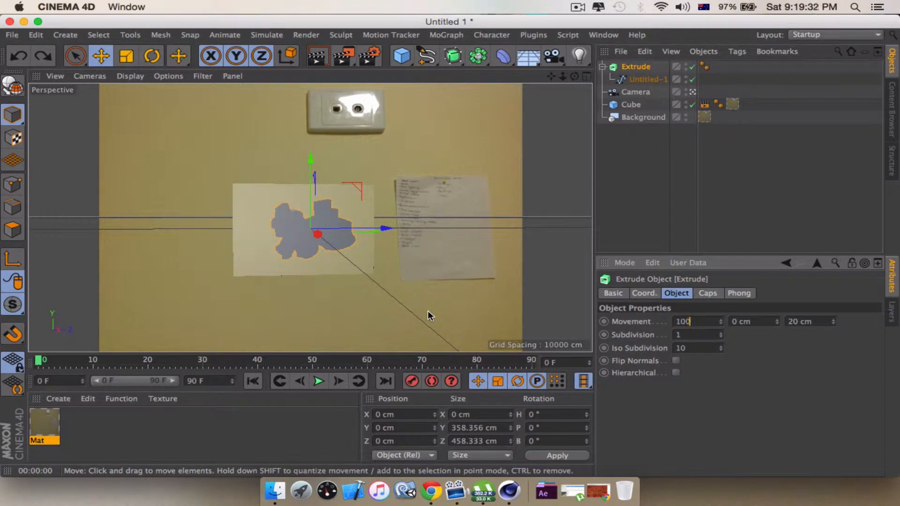
key(Return)
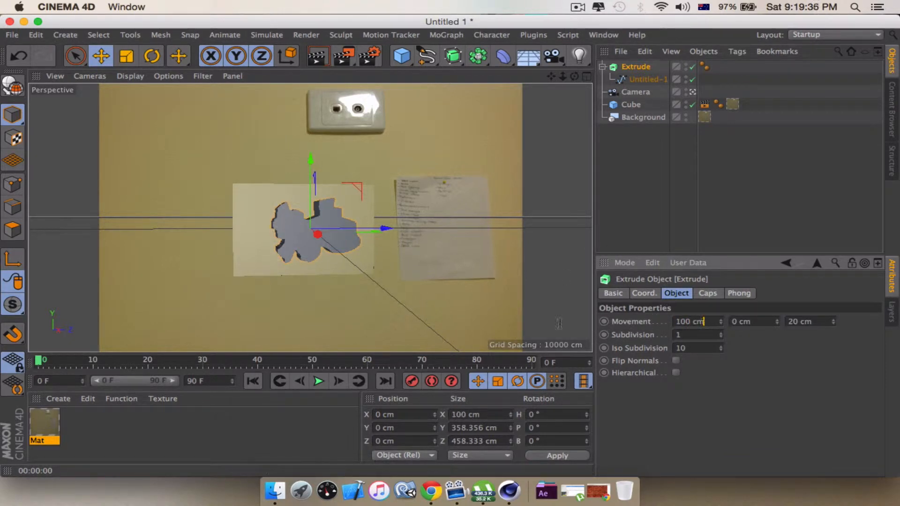
double_click(703, 322)
text(200)
key(Return)
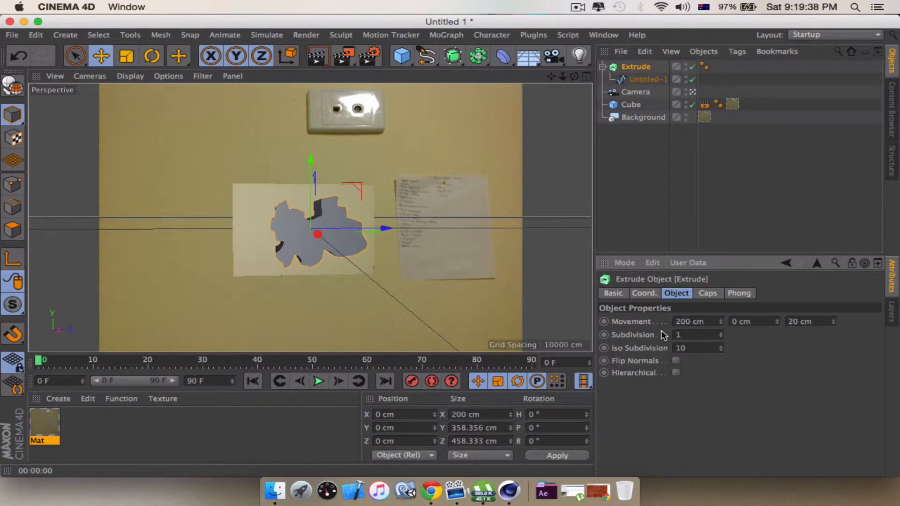
double_click(703, 321)
text(400)
key(Return)
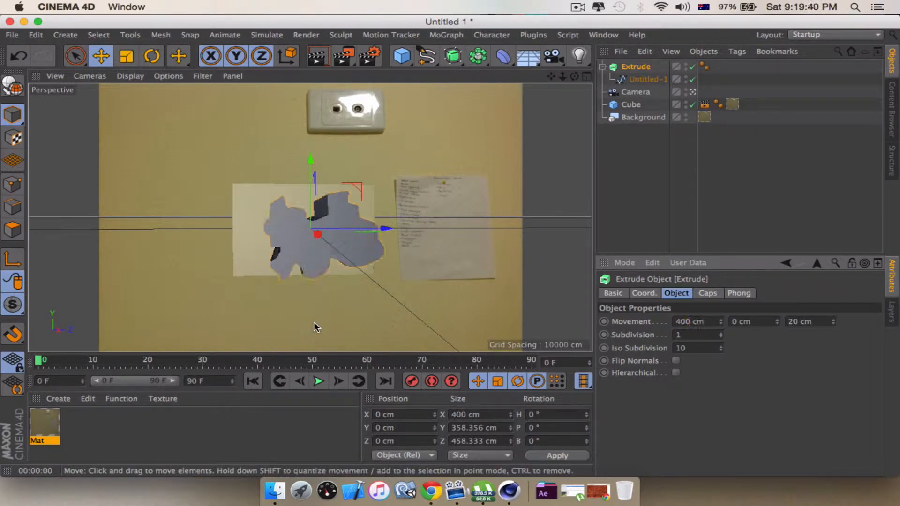
Leave the camera view and push the extruded shape back into the cube, to about X -403 cm
click(692, 93)
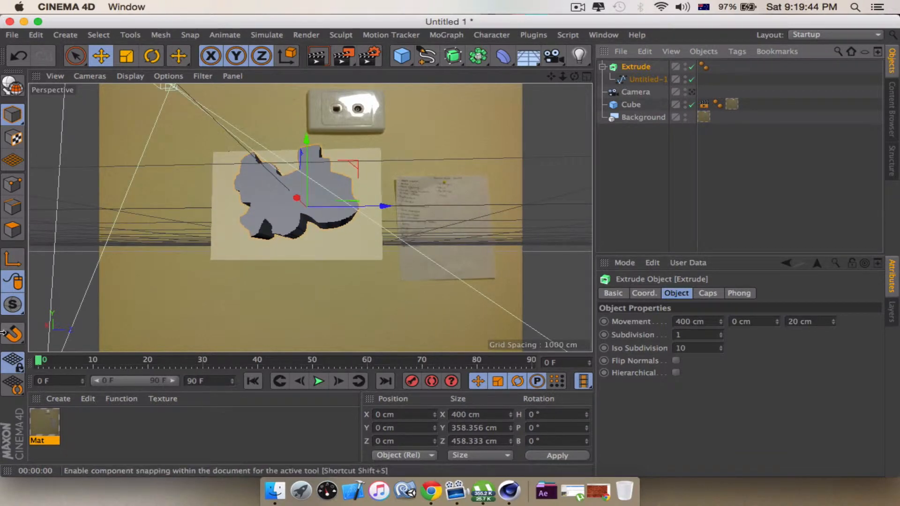
alt+drag(102, 266, 178, 287)
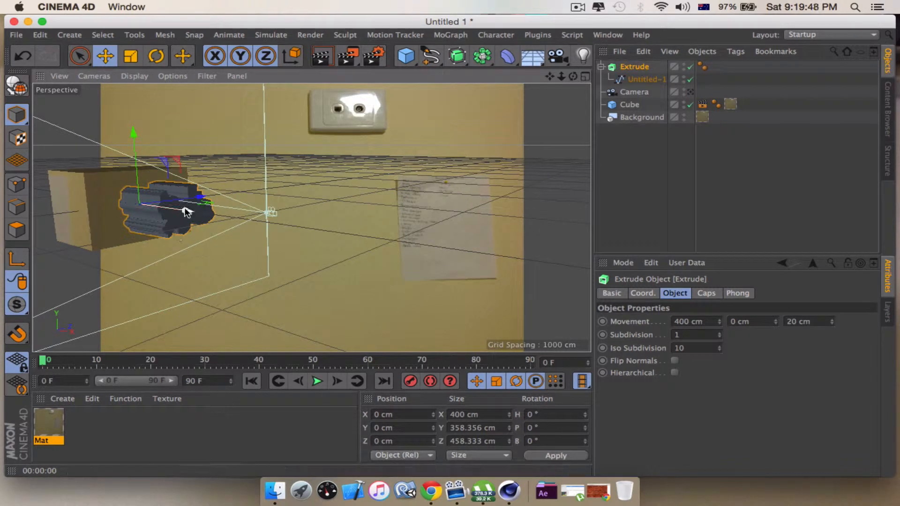
drag(168, 206, 155, 206)
alt+drag(142, 241, 172, 262)
click(656, 104)
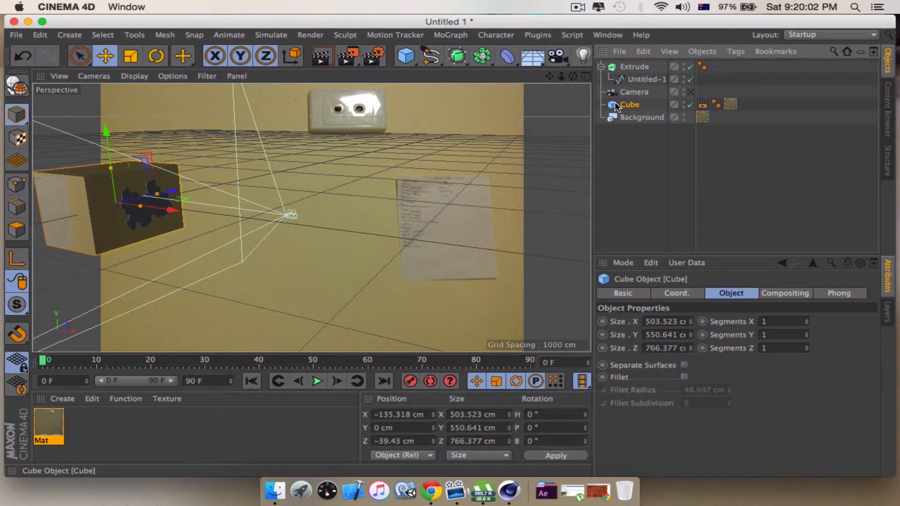
click(810, 293)
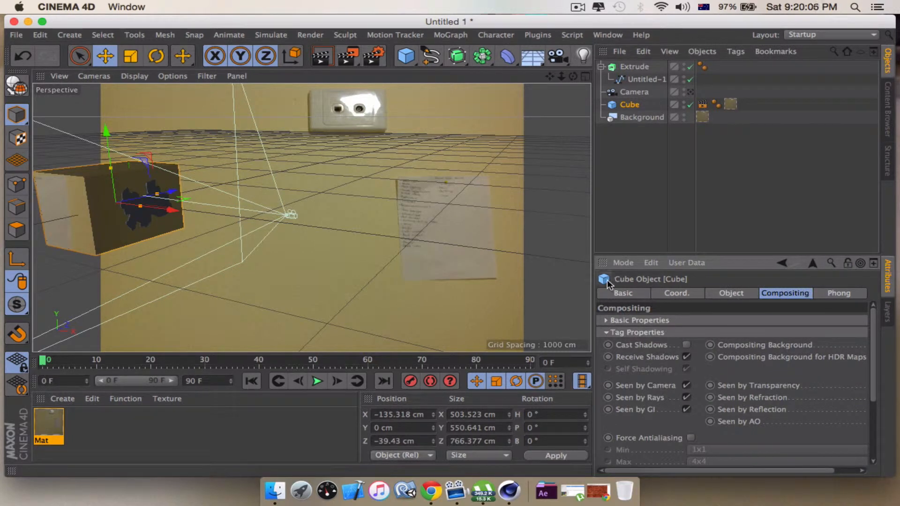
click(630, 294)
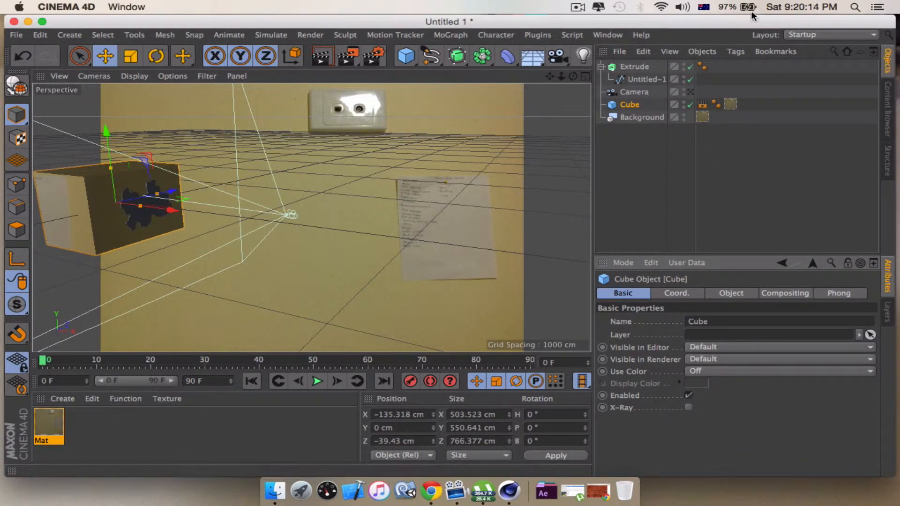
Add a Boole object and nest the cube first and the Extrude second inside it, cutting the jagged shape from the cube
click(477, 57)
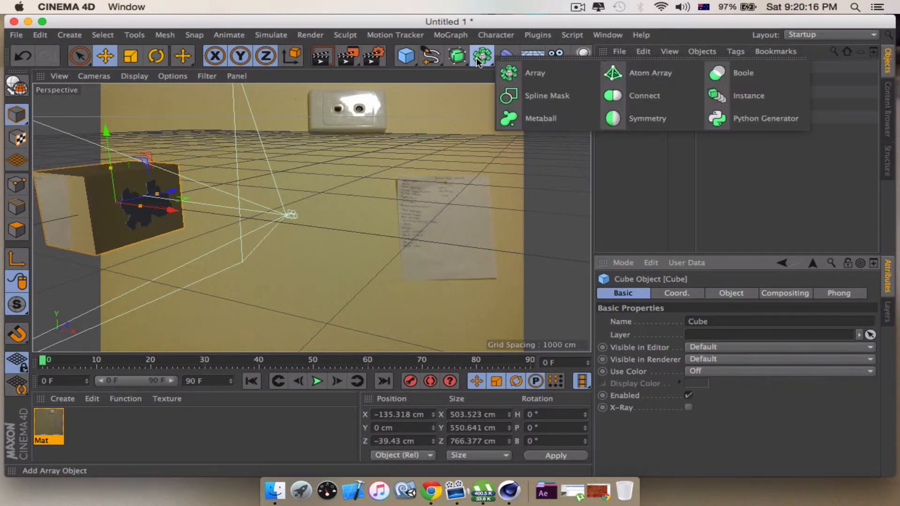
click(775, 74)
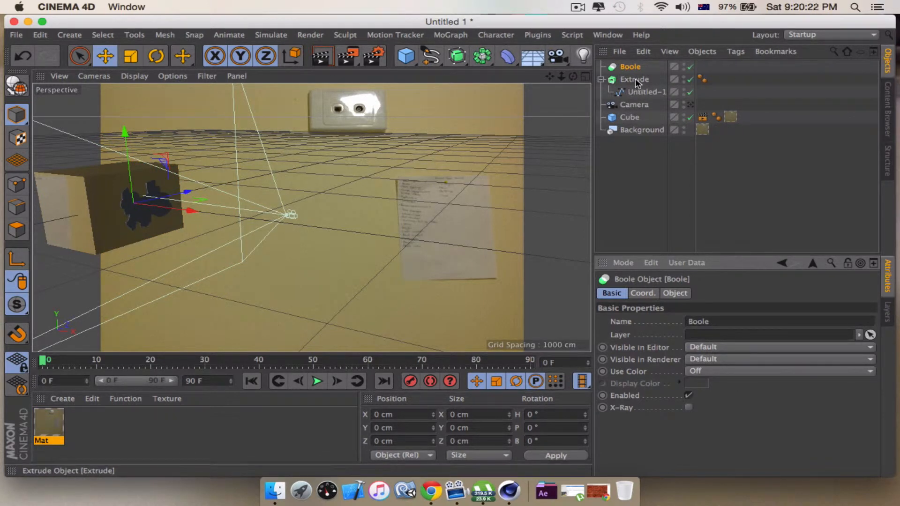
drag(629, 120, 644, 108)
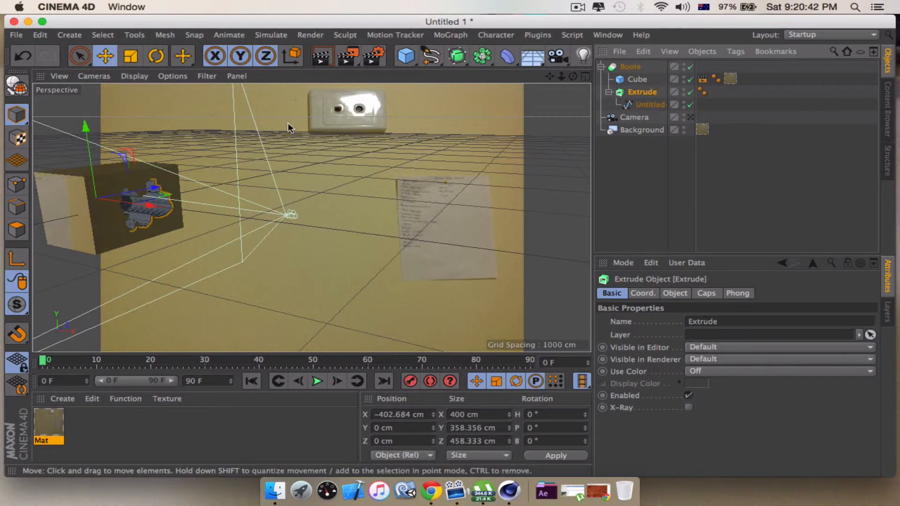
click(600, 67)
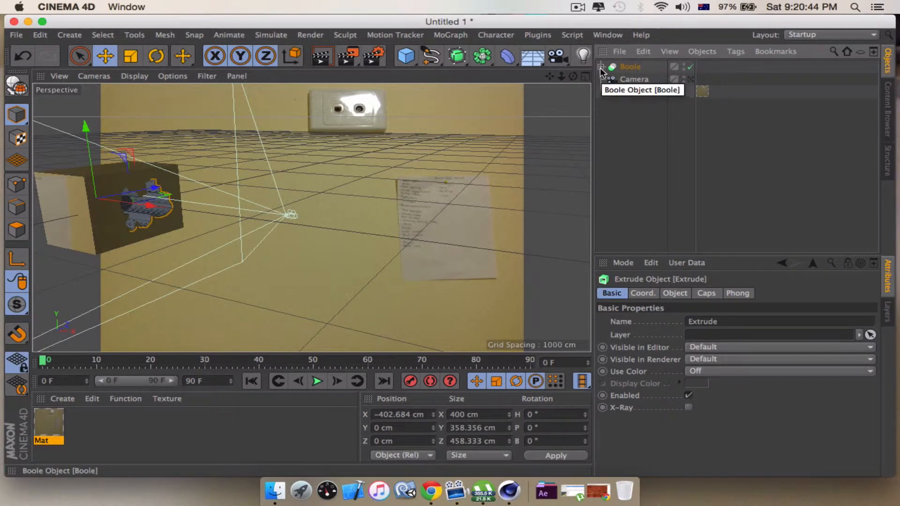
click(601, 67)
click(601, 67)
click(600, 67)
click(601, 67)
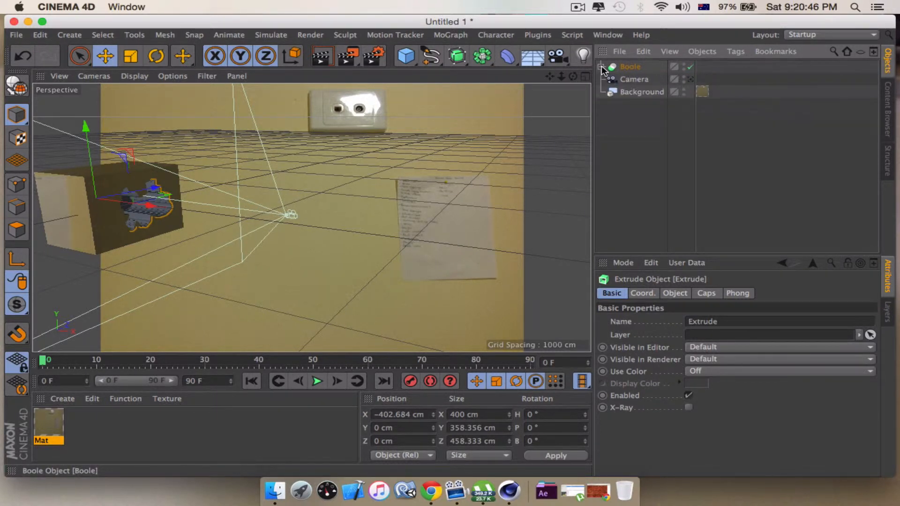
click(601, 67)
click(601, 67)
click(601, 67)
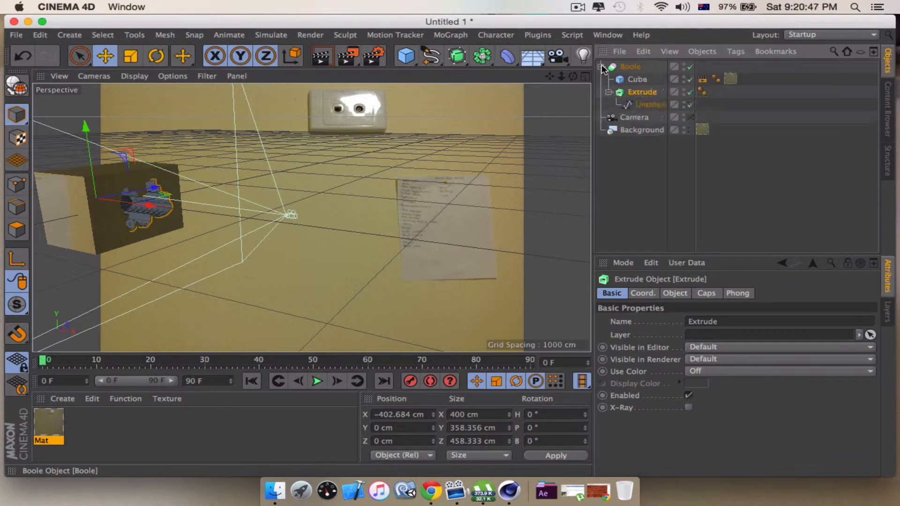
click(638, 81)
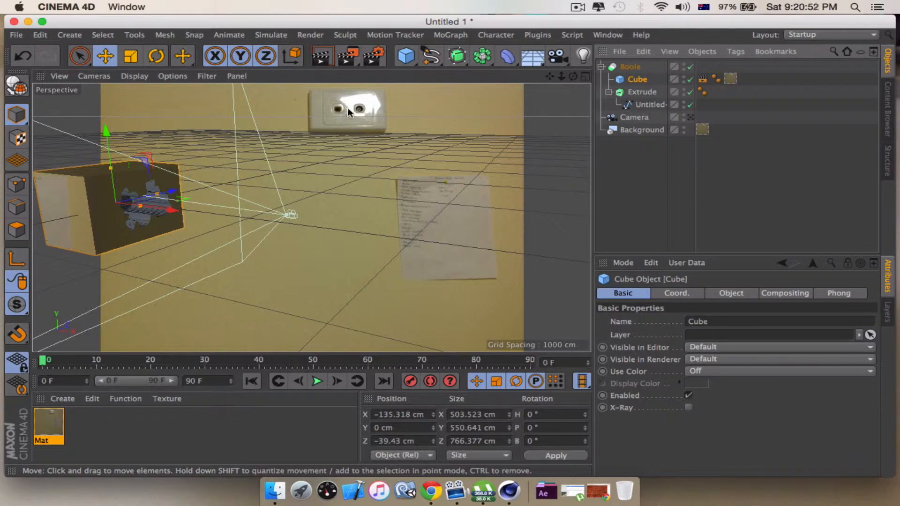
Return to the camera view, render a preview of the hole, and set the Extrude's X movement to 500 cm
click(690, 117)
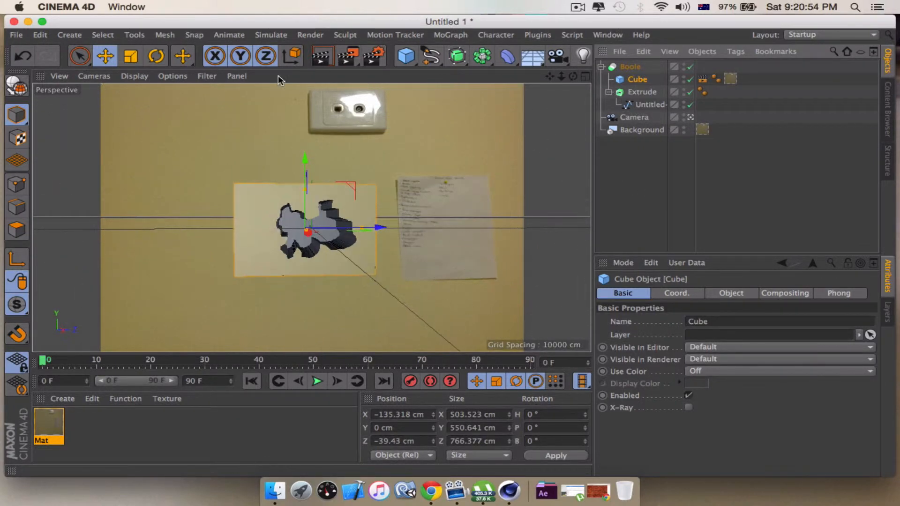
click(321, 56)
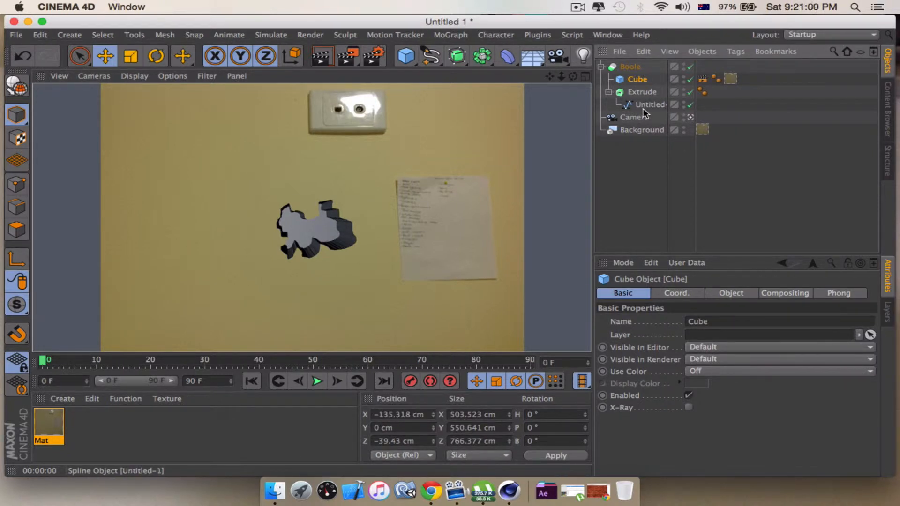
click(643, 92)
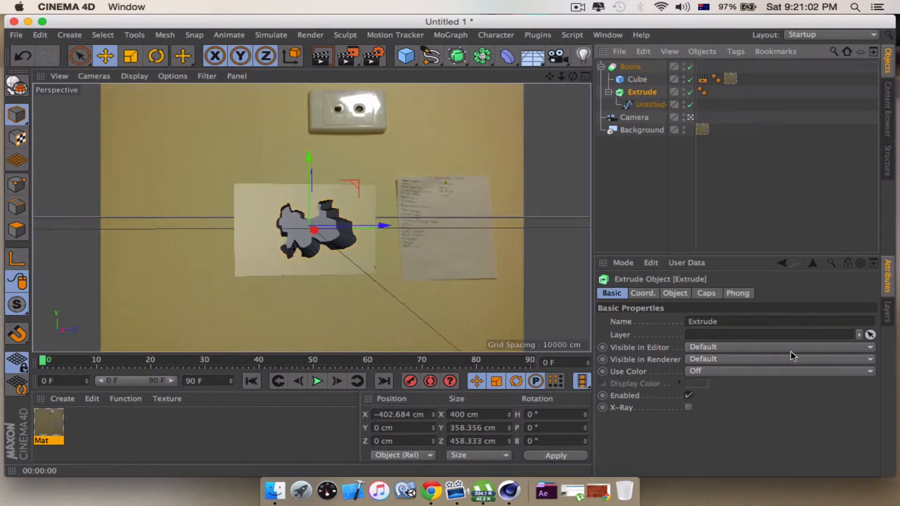
click(655, 290)
click(666, 293)
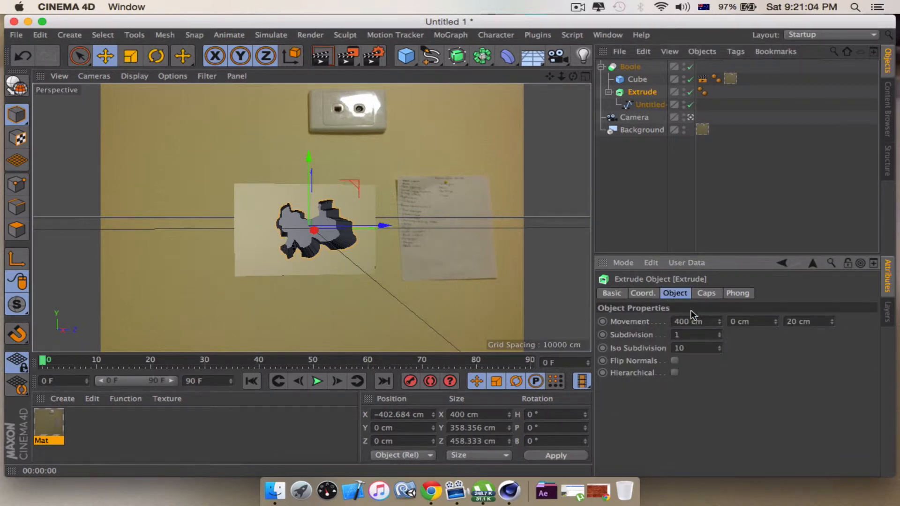
click(702, 319)
text(500)
key(Return)
Try a 50 cm Y movement on the Extrude and undo the change
click(750, 321)
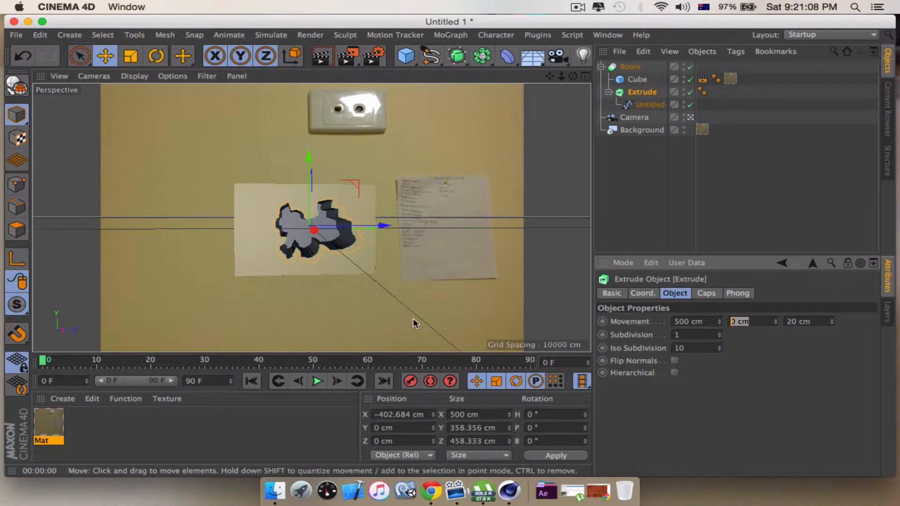
text(50)
key(Return)
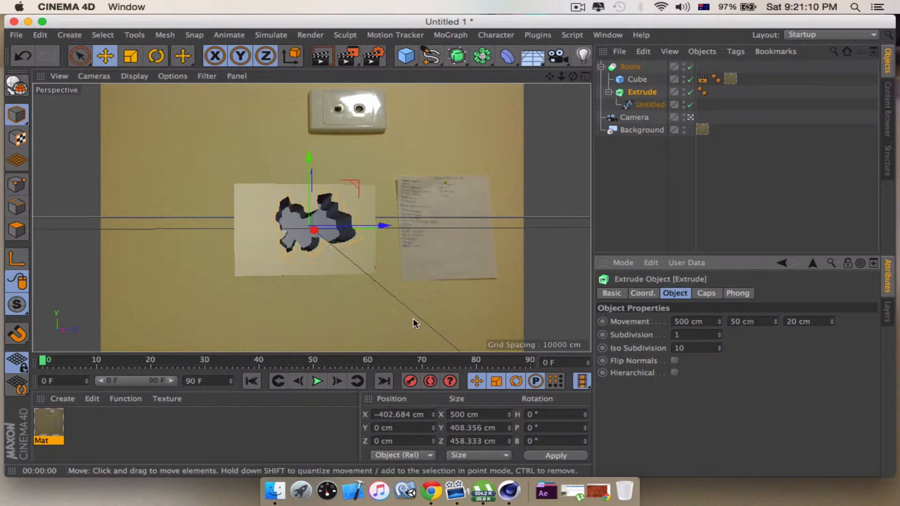
key(super+z)
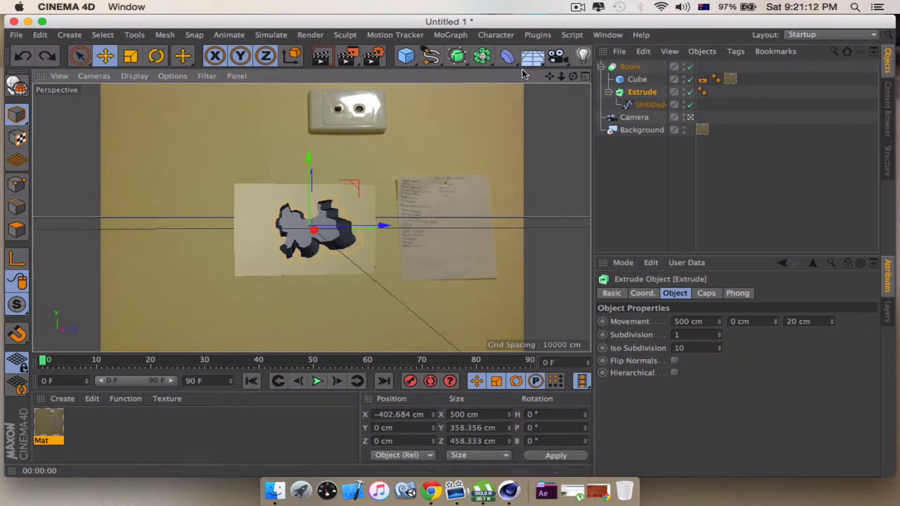
Scale the Extrude up to about 910 x 495 x 614 cm to enlarge the hole, and render a preview
click(143, 55)
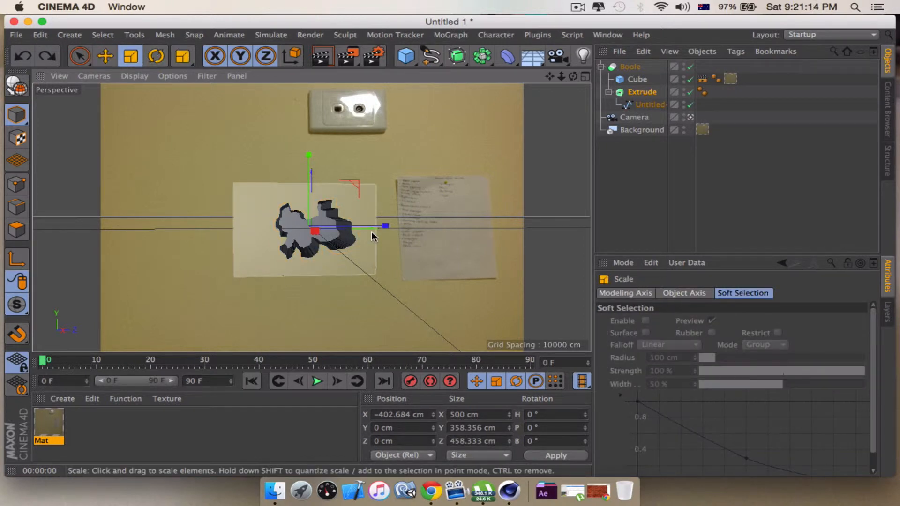
drag(383, 225, 392, 228)
drag(309, 160, 312, 134)
click(319, 55)
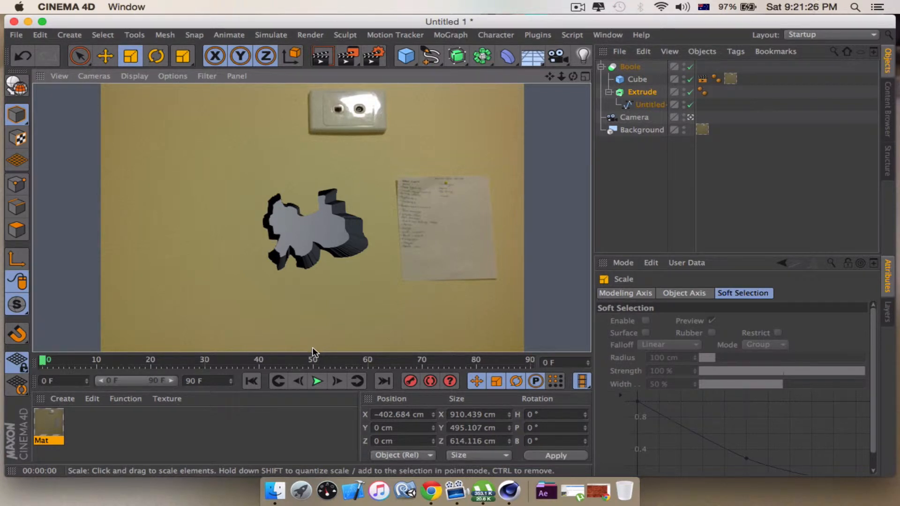
Bring the camera closer to the jagged hole and select the Boole object
click(641, 92)
click(641, 105)
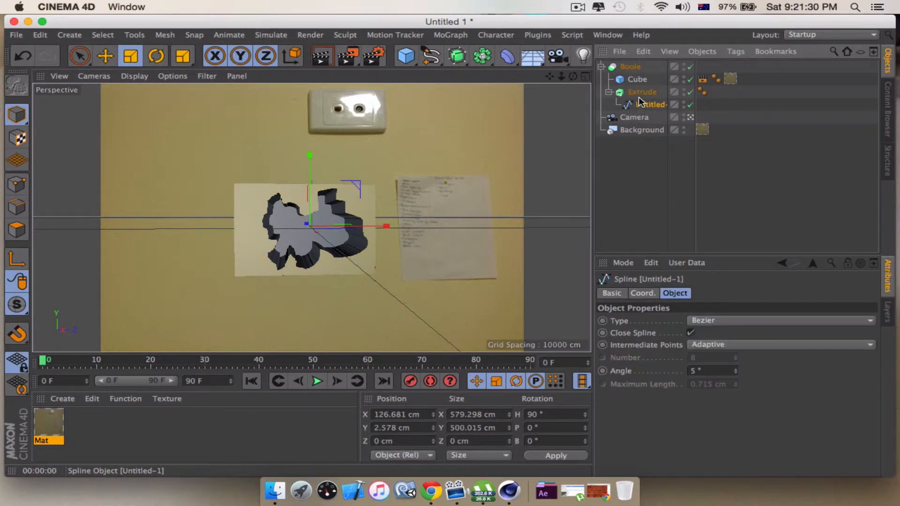
click(641, 93)
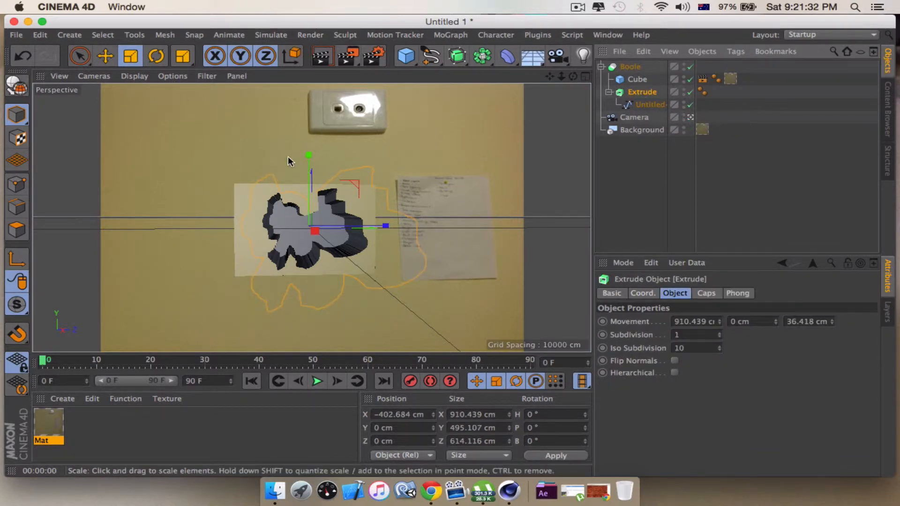
scroll(288, 159, up, 2)
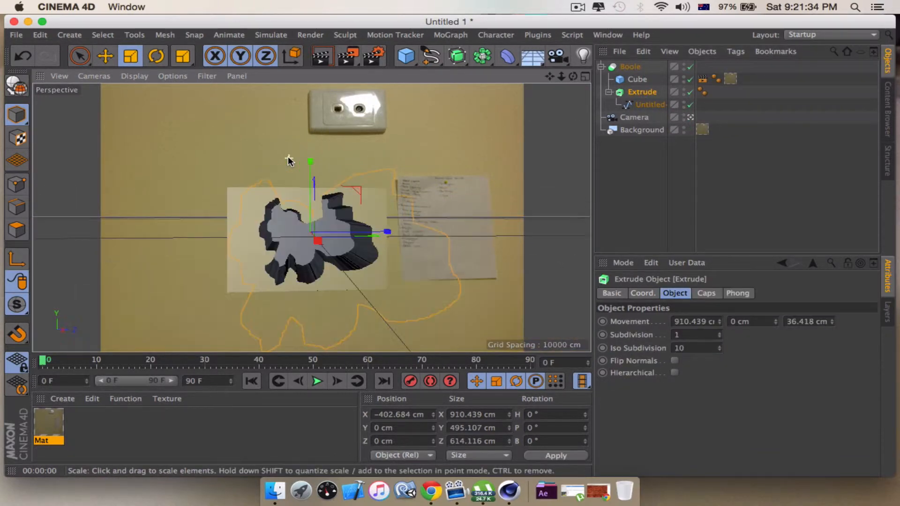
scroll(288, 159, up, 2)
click(378, 294)
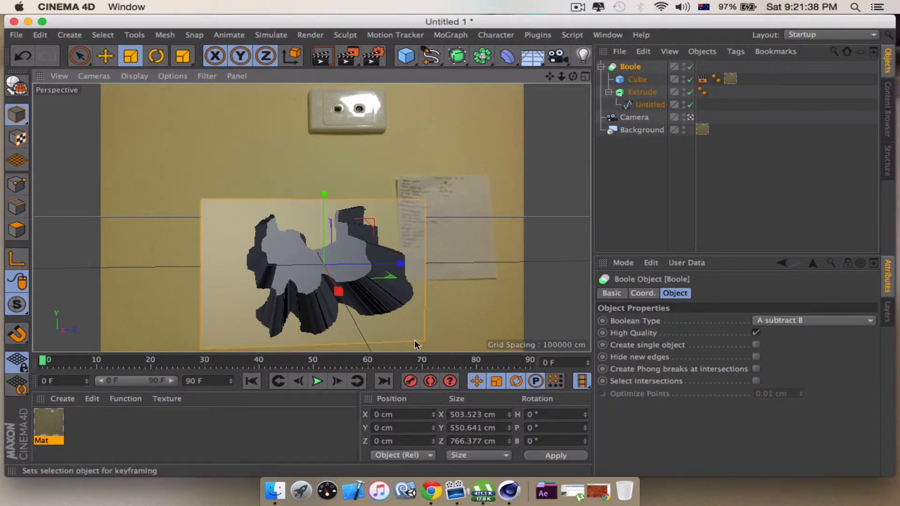
Import red-brick-wall.jpg from the Desktop folder as a new material, without copying the image to the project location
click(266, 495)
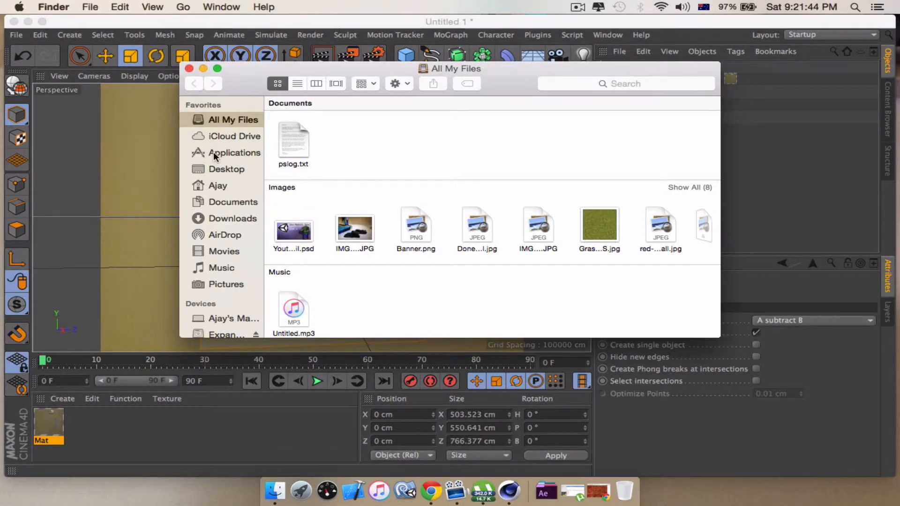
click(218, 168)
drag(584, 199, 216, 440)
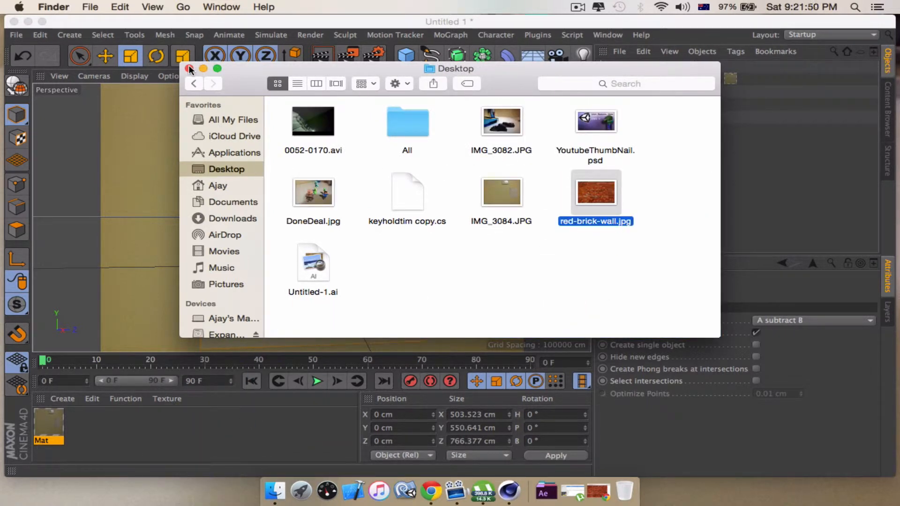
drag(245, 74, 674, 329)
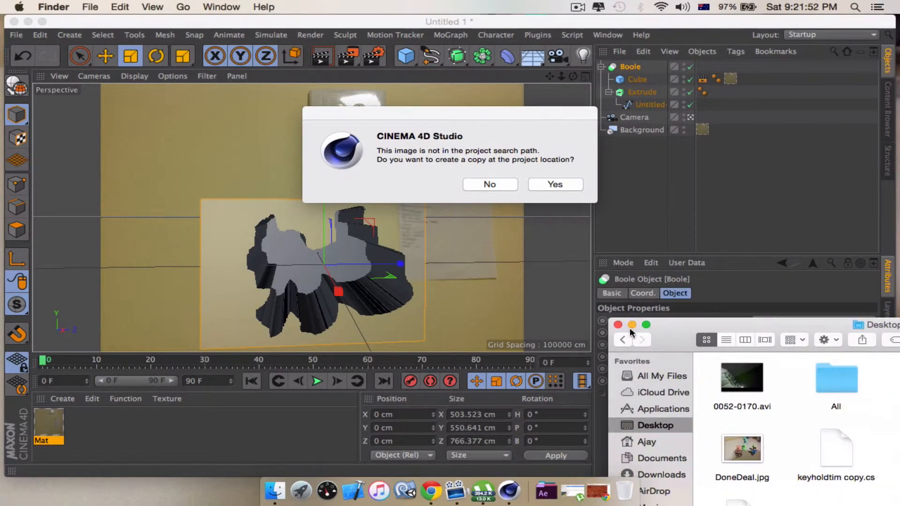
click(488, 184)
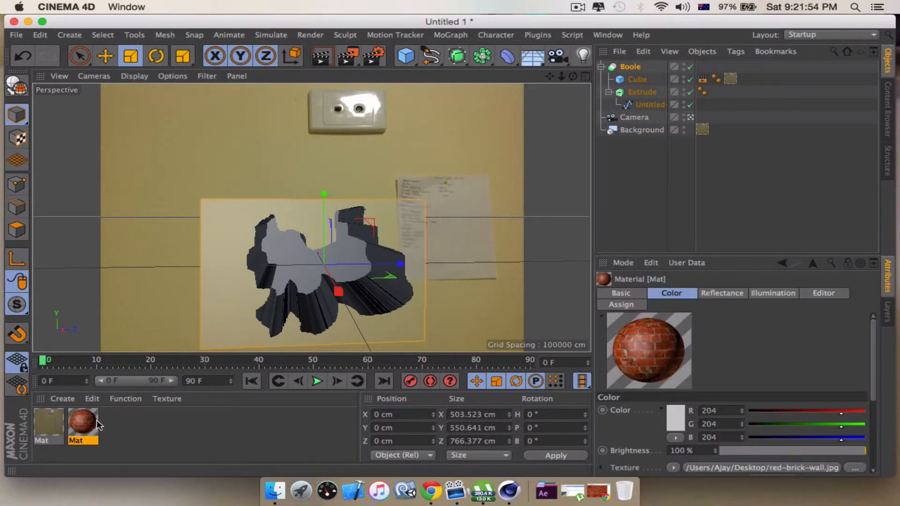
Set the brick material's texture sampling to None and disable its Reflectance channel
double_click(86, 420)
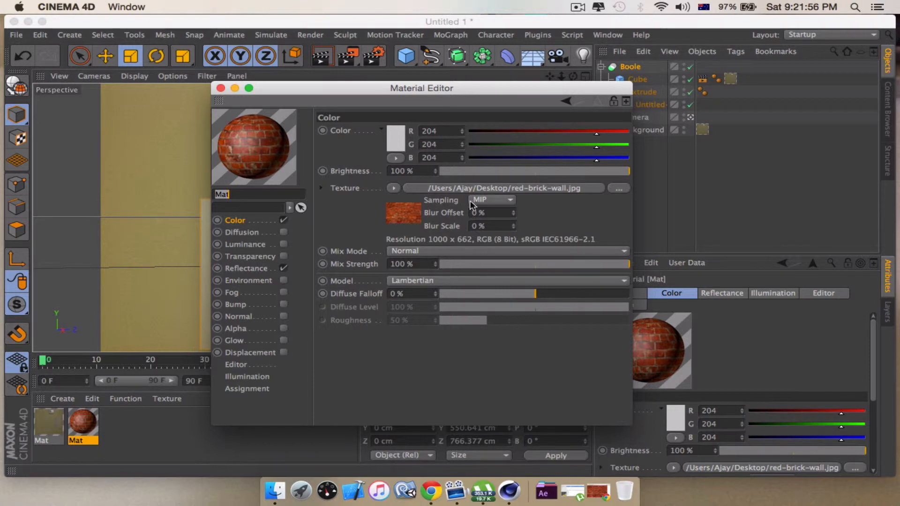
click(471, 206)
click(480, 197)
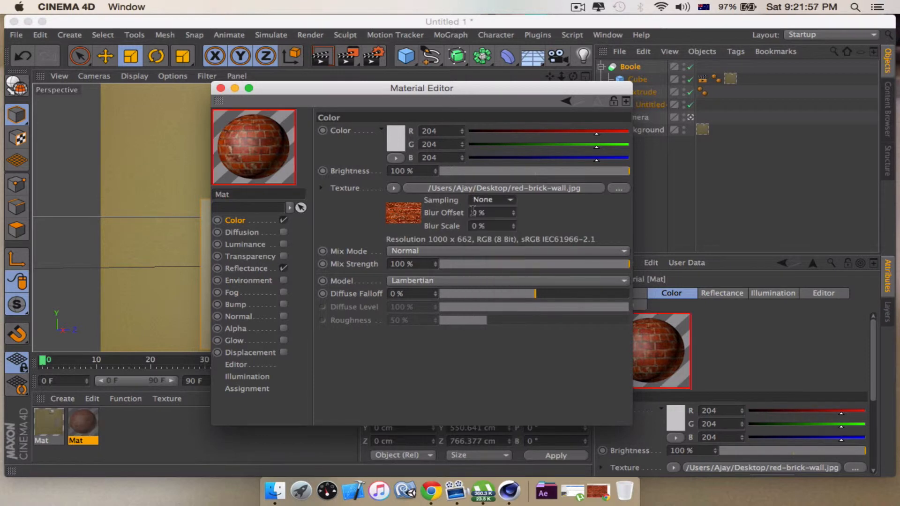
click(283, 268)
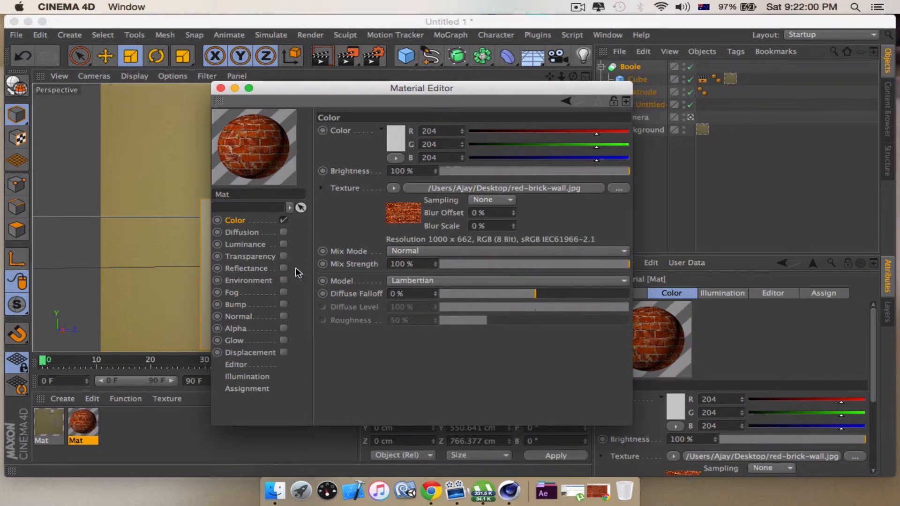
click(285, 265)
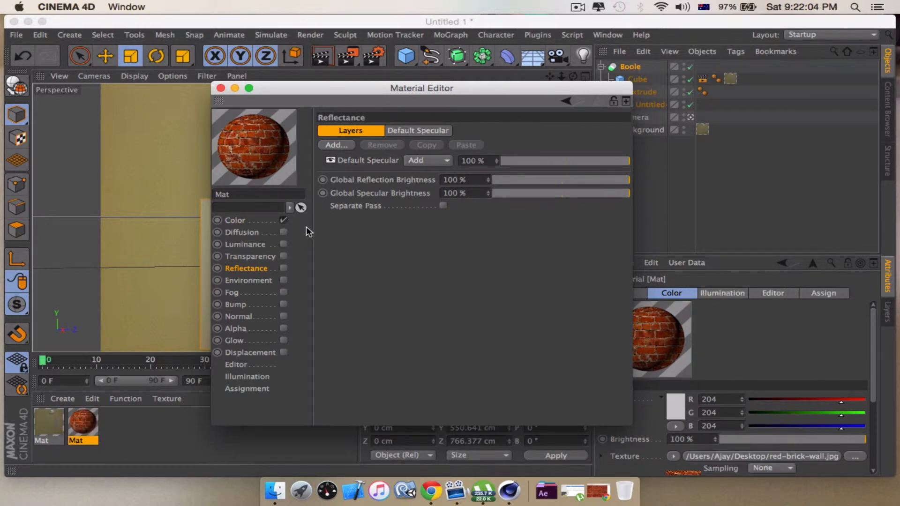
click(258, 220)
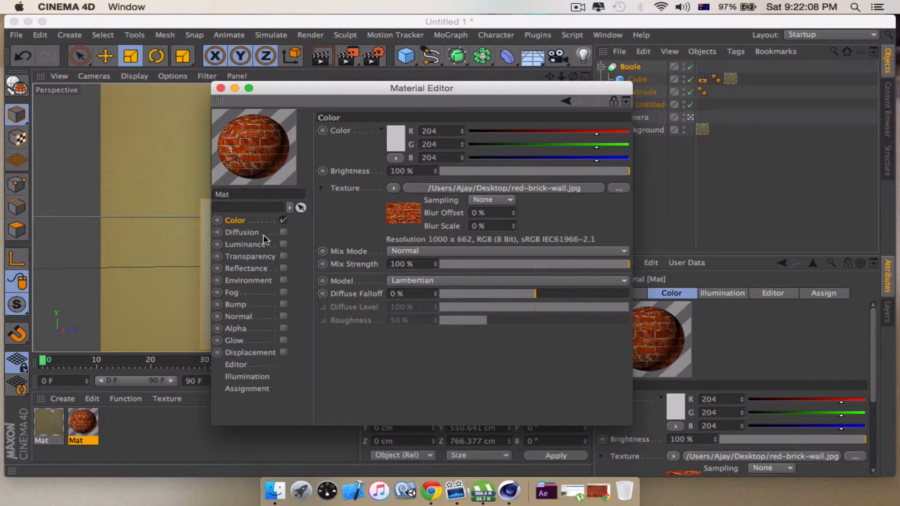
click(220, 88)
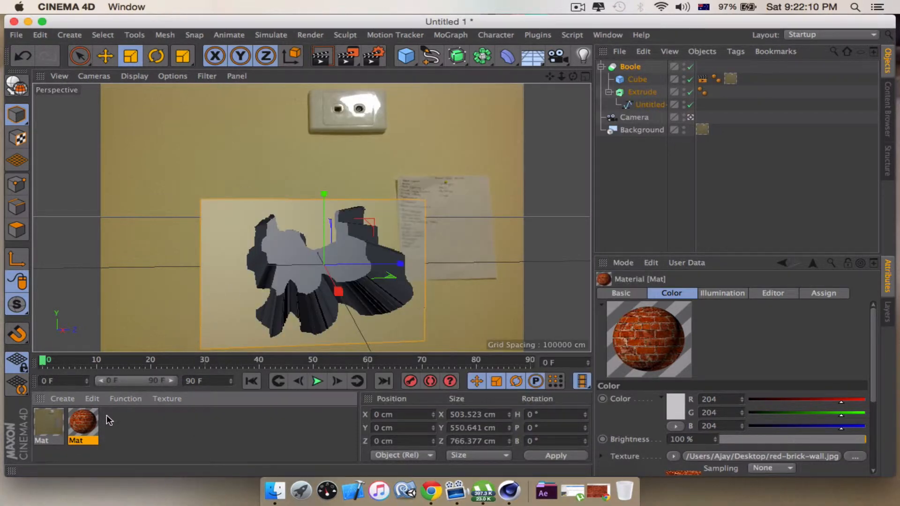
Apply the brick material to the Extrude inside the Boole and render a preview
drag(85, 427, 246, 360)
drag(640, 87, 640, 88)
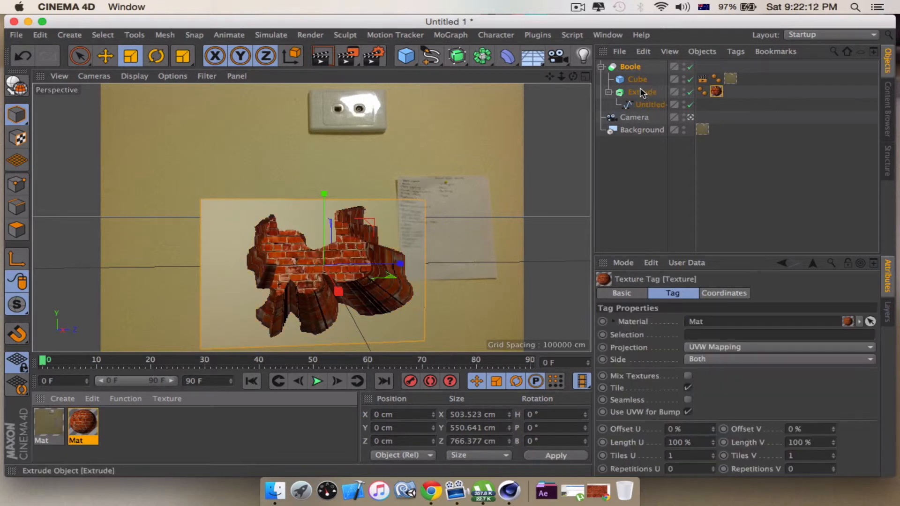
click(324, 57)
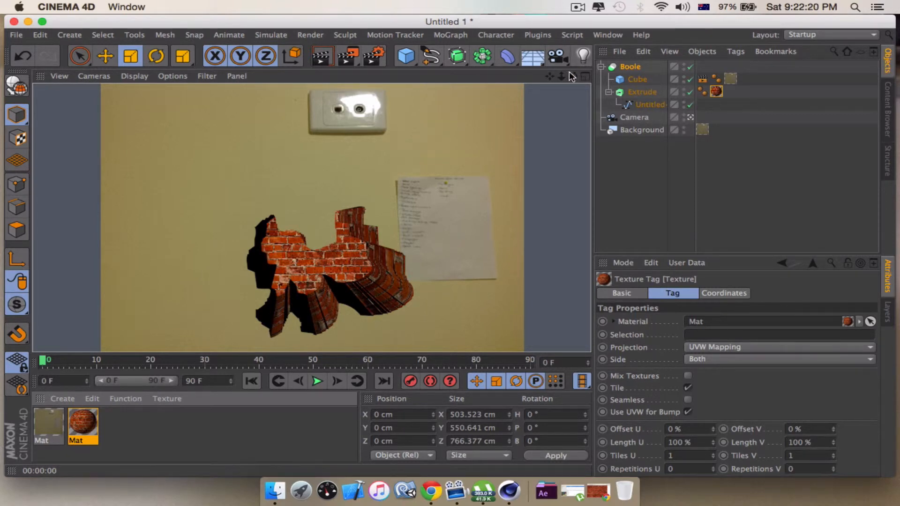
Reframe the camera around the brick-lined hole from several angles and distances, rendering previews to check the depth and shading
mouse_move(572, 76)
mouse_down()
mouse_move(529, 82)
mouse_move(567, 79)
mouse_up()
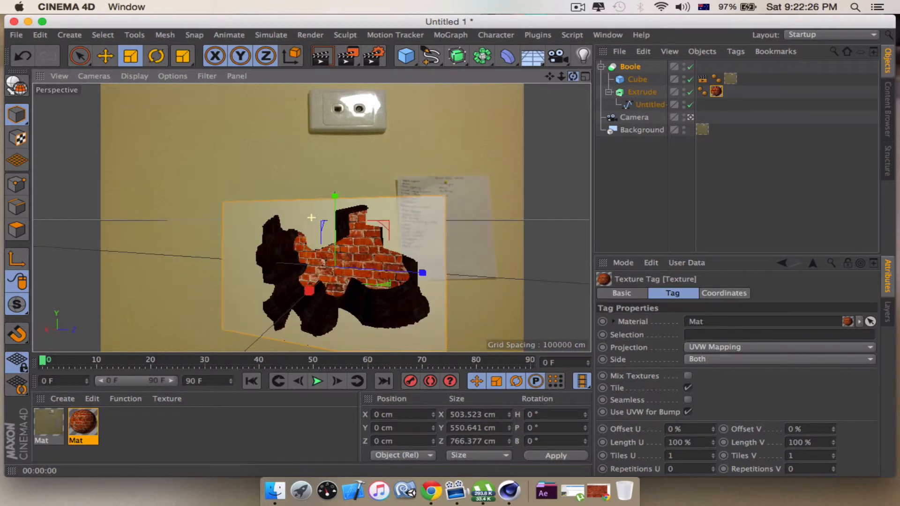
click(327, 55)
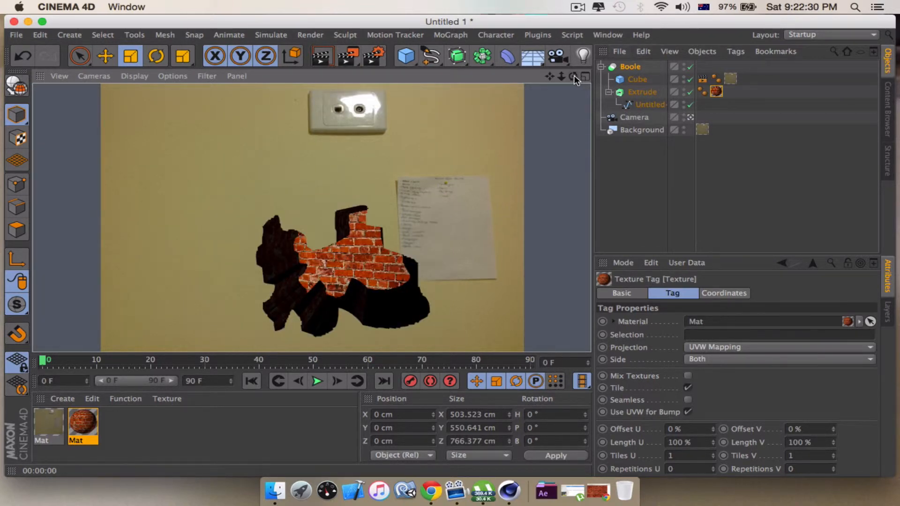
drag(572, 76, 311, 218)
mouse_move(545, 82)
mouse_down()
mouse_move(515, 85)
mouse_move(545, 79)
mouse_move(312, 218)
mouse_move(555, 80)
mouse_up()
click(326, 59)
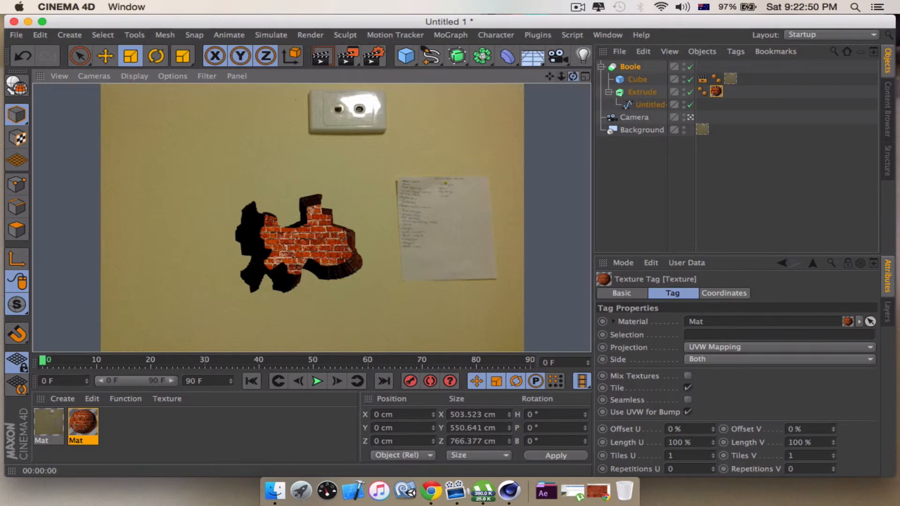
mouse_move(573, 75)
mouse_down()
mouse_move(590, 80)
mouse_move(571, 75)
mouse_up()
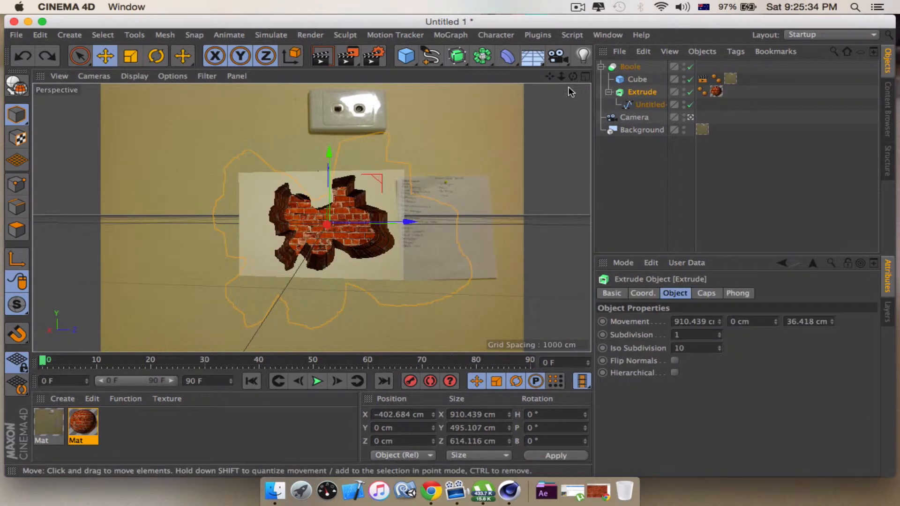
click(318, 54)
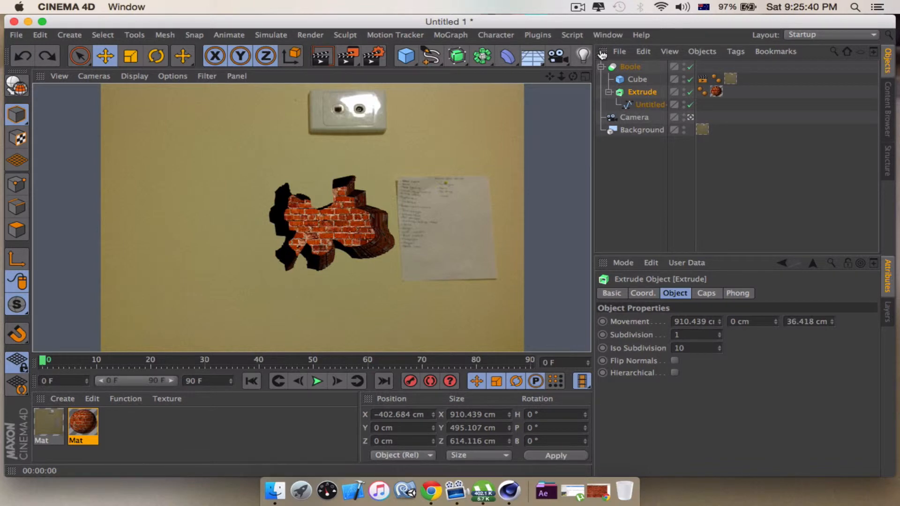
scroll(564, 97, up, 6)
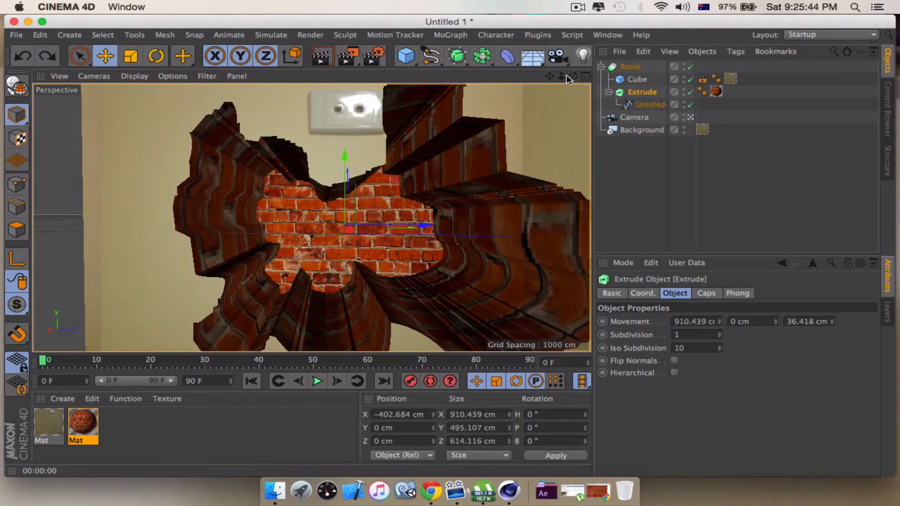
drag(561, 76, 304, 220)
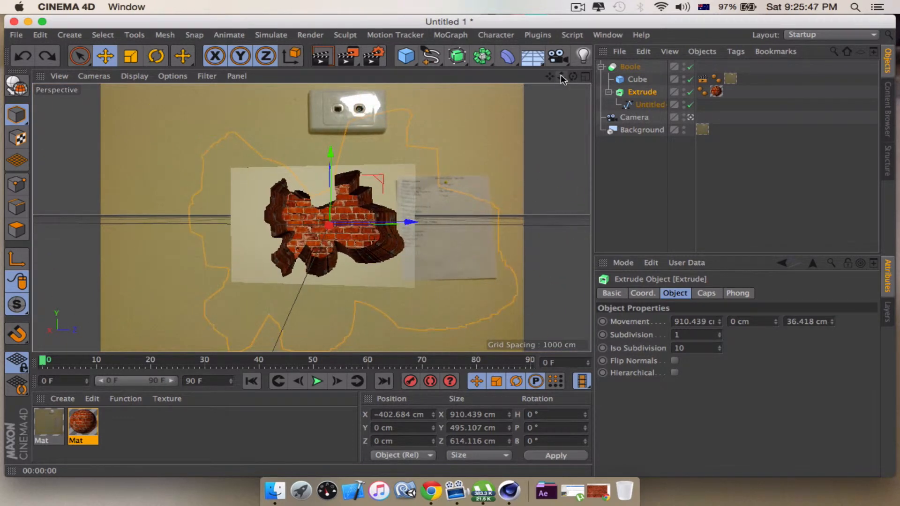
Duplicate the brick-textured Extrude outside the Boole and leave the camera view
click(650, 83)
click(650, 92)
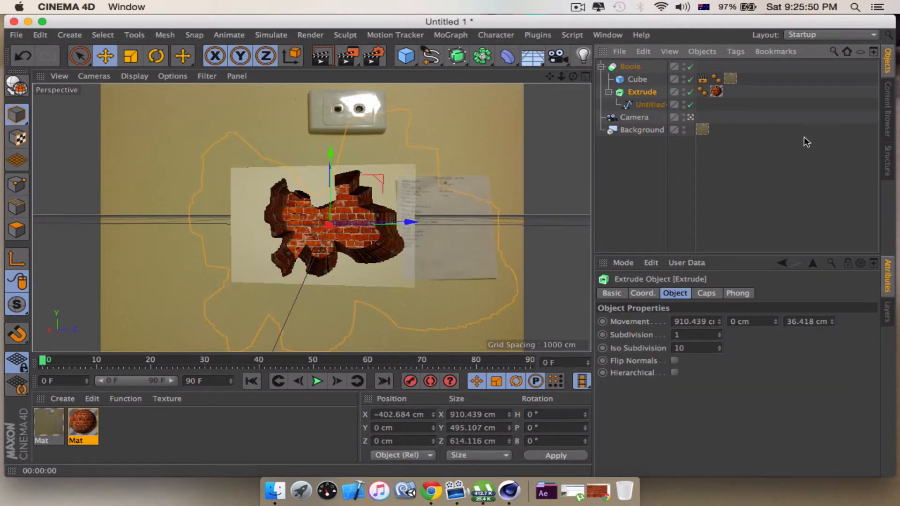
key(super+v)
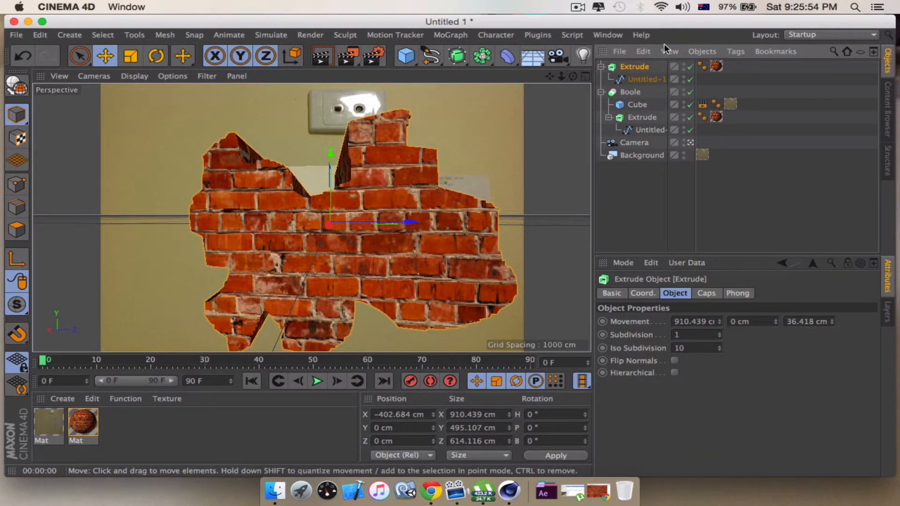
click(690, 142)
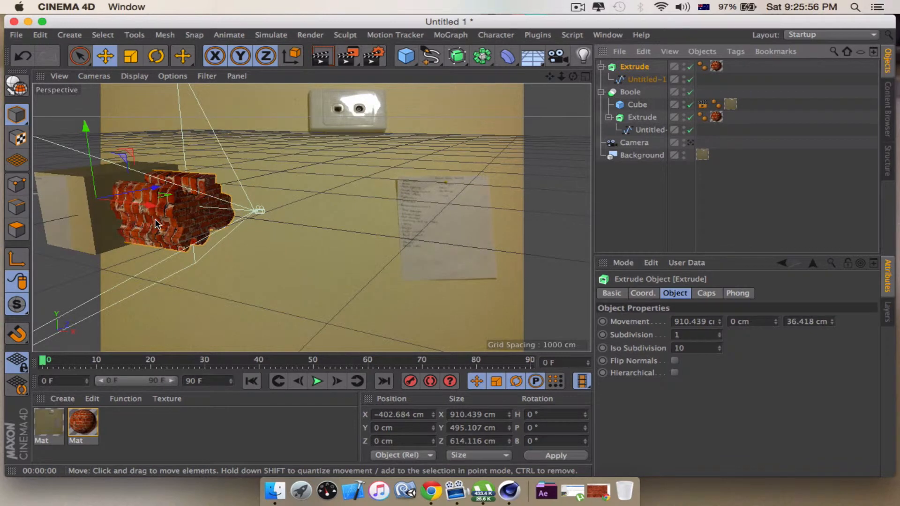
Move the duplicate brick Extrude back behind the hole to about X -1036 cm and shift it sideways to about Z -15 cm
alt+drag(157, 224, 134, 196)
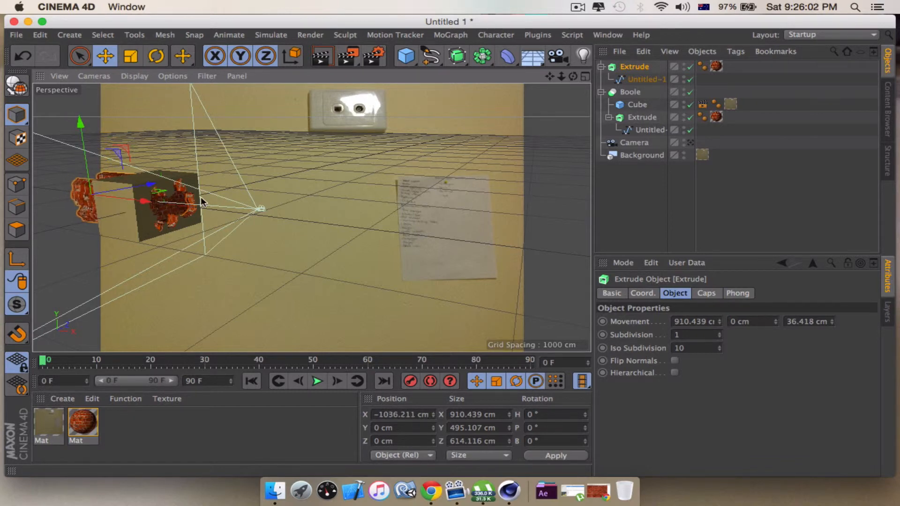
alt+drag(200, 196, 152, 176)
scroll(279, 178, up, 5)
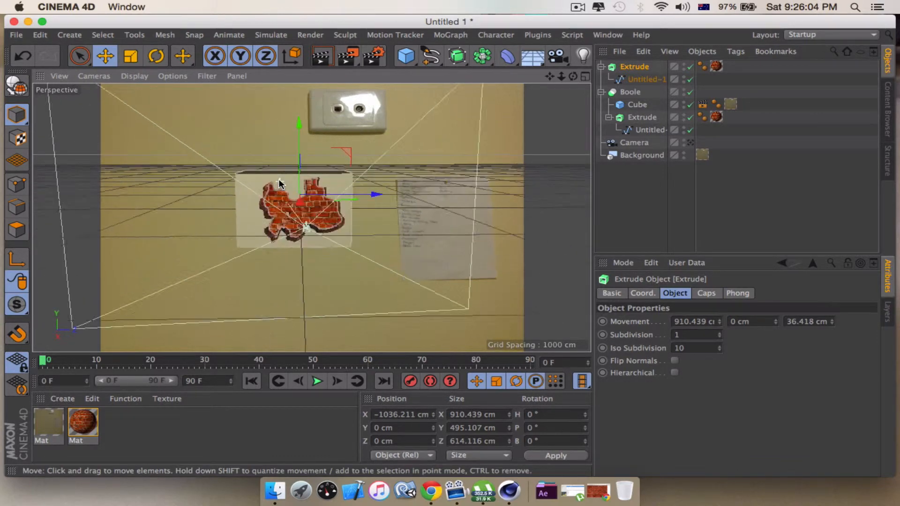
mouse_move(204, 240)
alt+mouse_down()
mouse_move(165, 206)
mouse_move(194, 226)
alt+mouse_up()
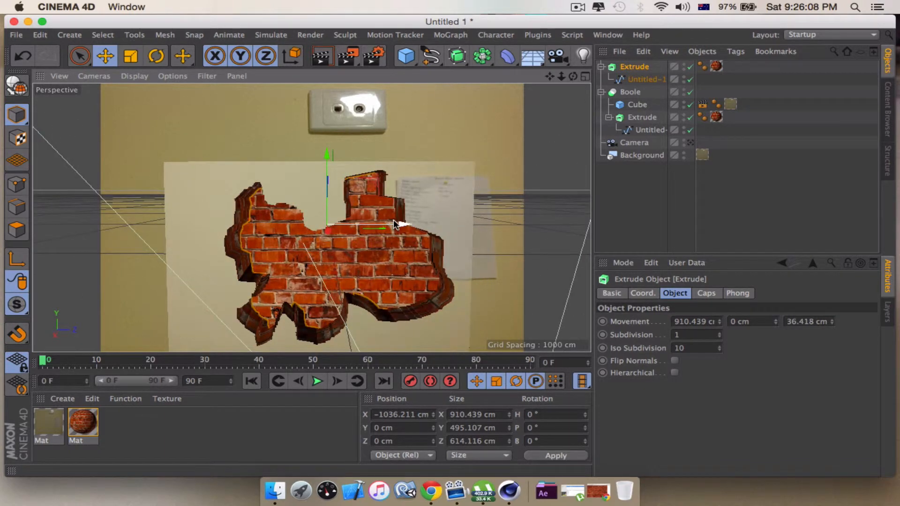
drag(393, 219, 391, 221)
Nest the duplicate Extrude under the Extrude inside the Boole and move it to about X -589 cm
alt+drag(266, 320, 114, 334)
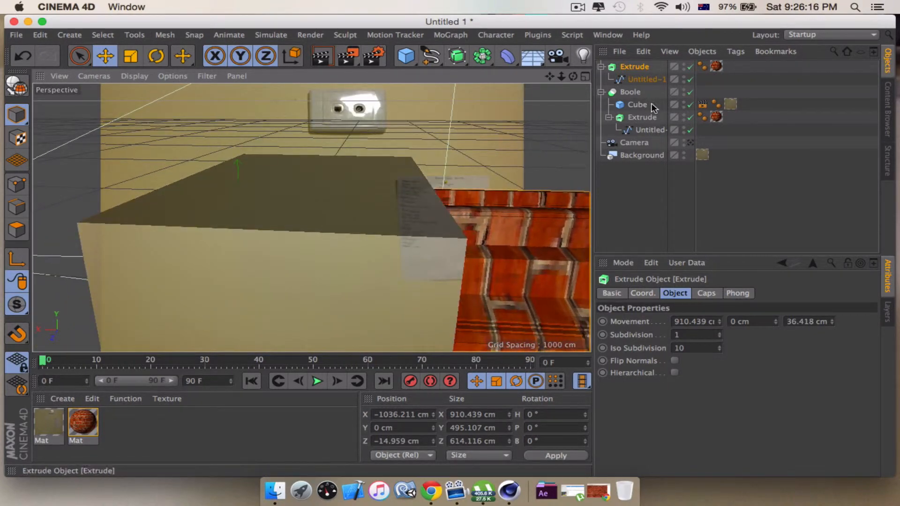
alt+drag(338, 290, 389, 288)
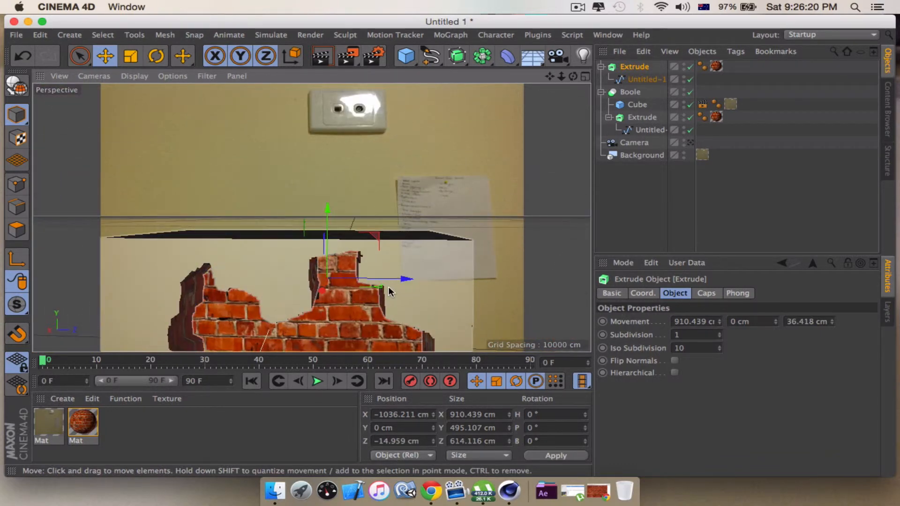
scroll(389, 287, down, 8)
drag(631, 70, 631, 94)
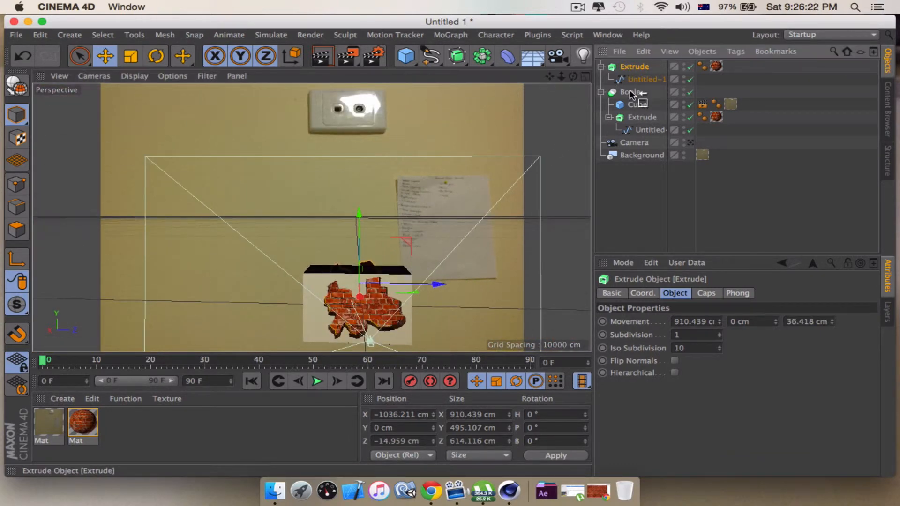
drag(633, 136, 633, 134)
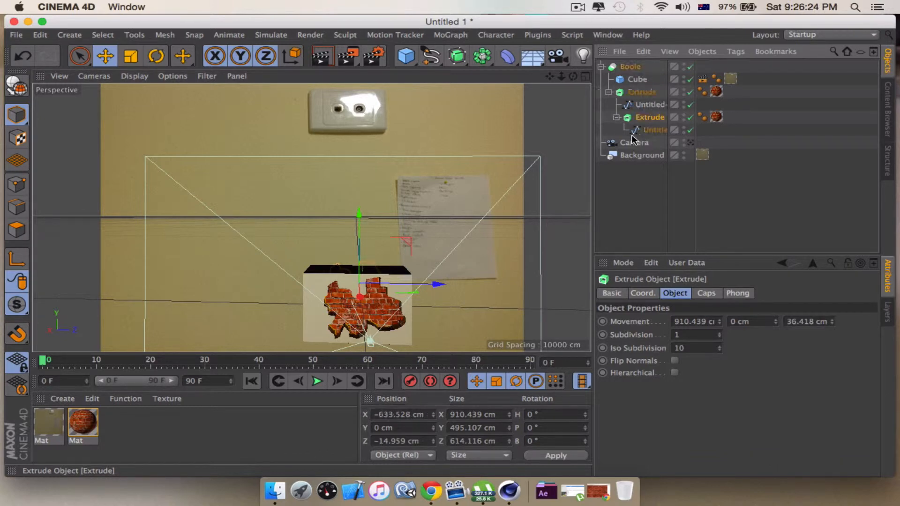
alt+drag(471, 243, 270, 260)
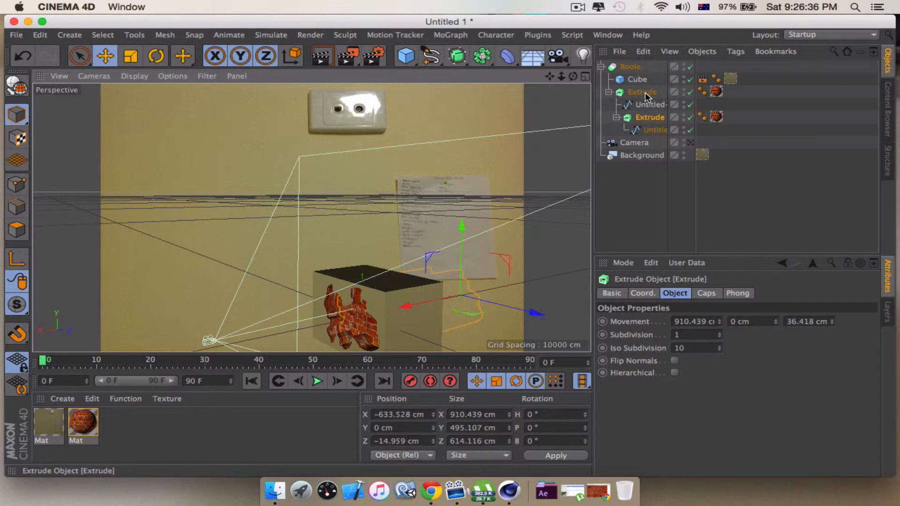
mouse_move(404, 306)
mouse_down()
mouse_move(432, 302)
mouse_move(398, 315)
mouse_move(403, 308)
mouse_up()
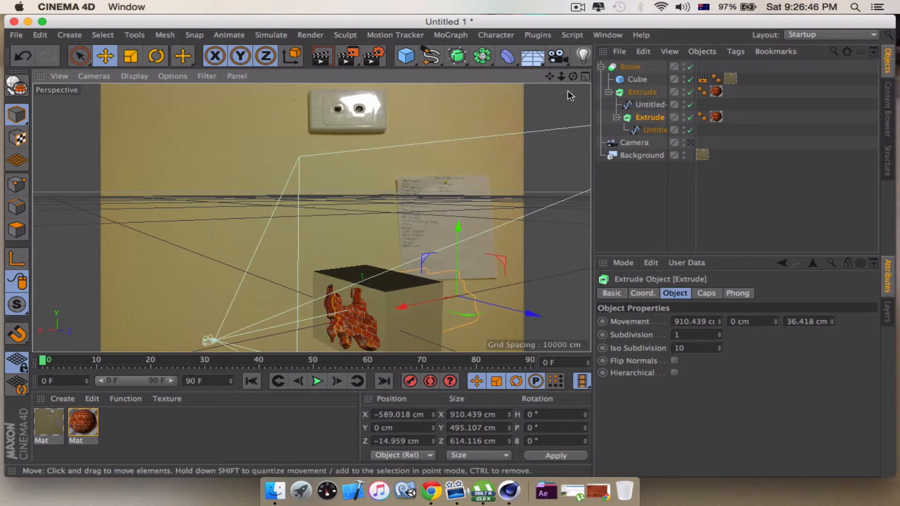
Apply the wall photo material to the parent Extrude inside the Boole and delete its brick texture tag
drag(572, 75, 520, 168)
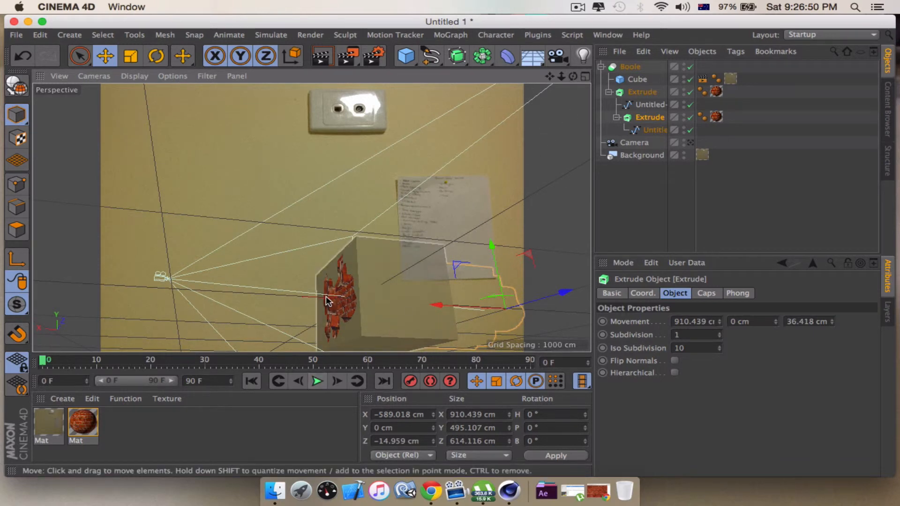
scroll(325, 296, up, 6)
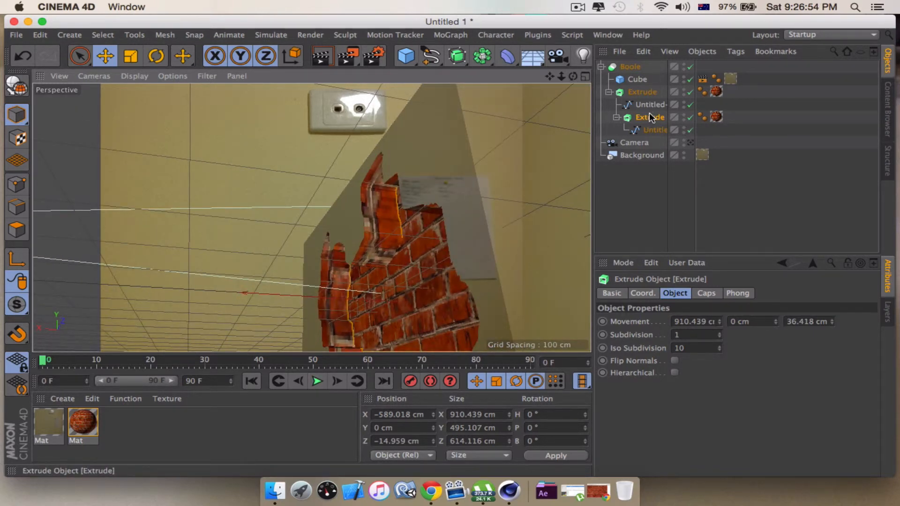
click(652, 91)
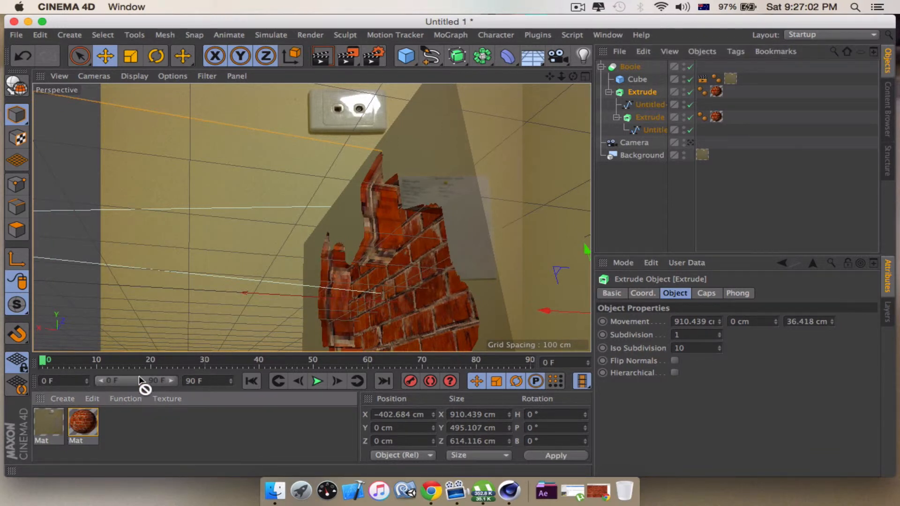
drag(139, 377, 698, 93)
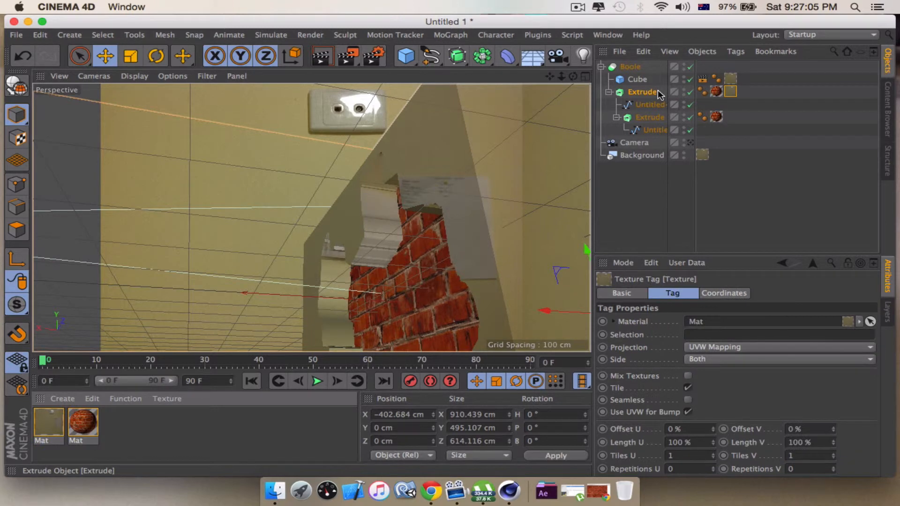
click(716, 91)
key(Delete)
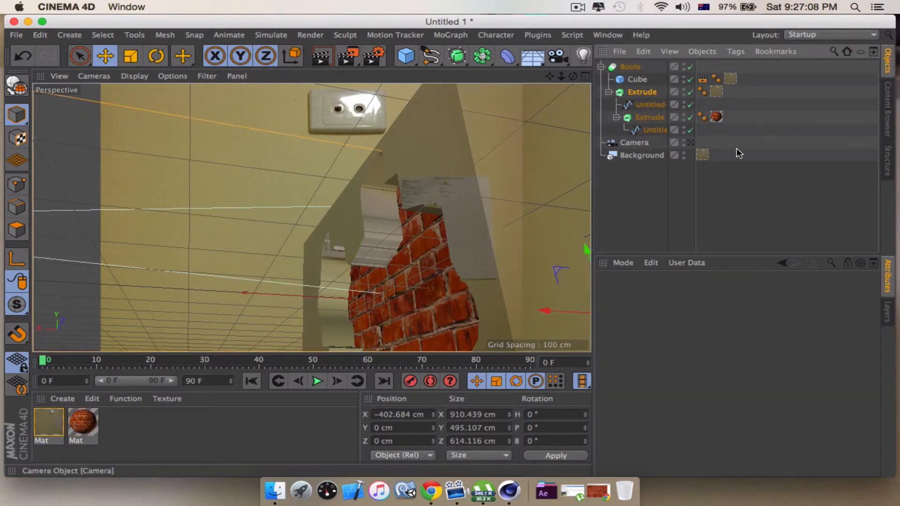
Return to the camera view, render a preview and reframe so the hole sits clear of the paper note
click(690, 142)
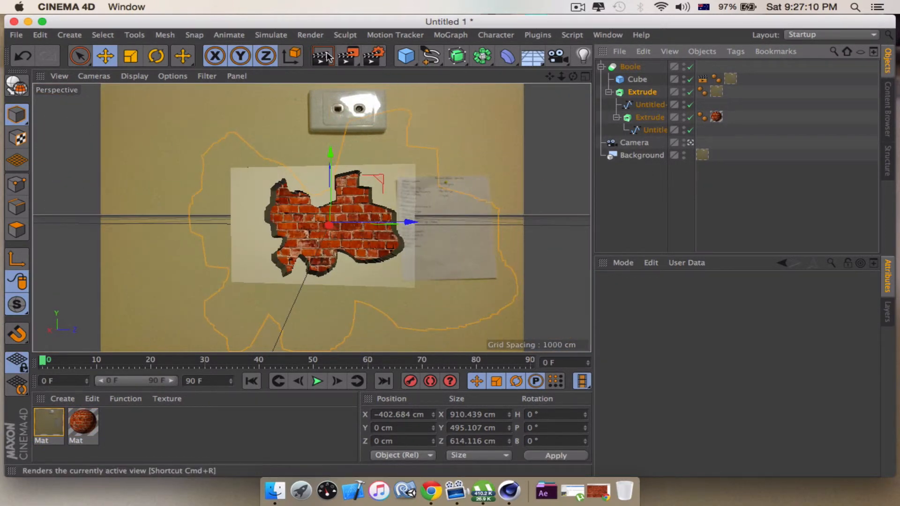
click(327, 56)
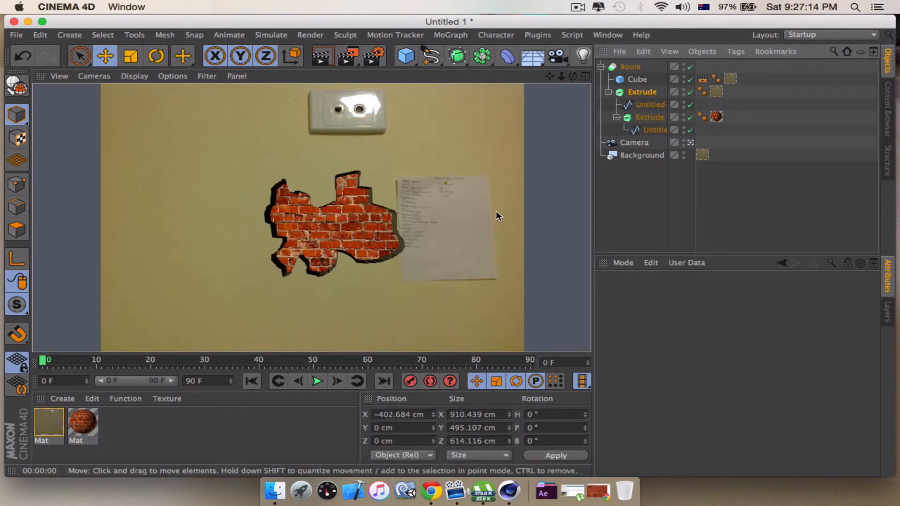
drag(549, 77, 638, 80)
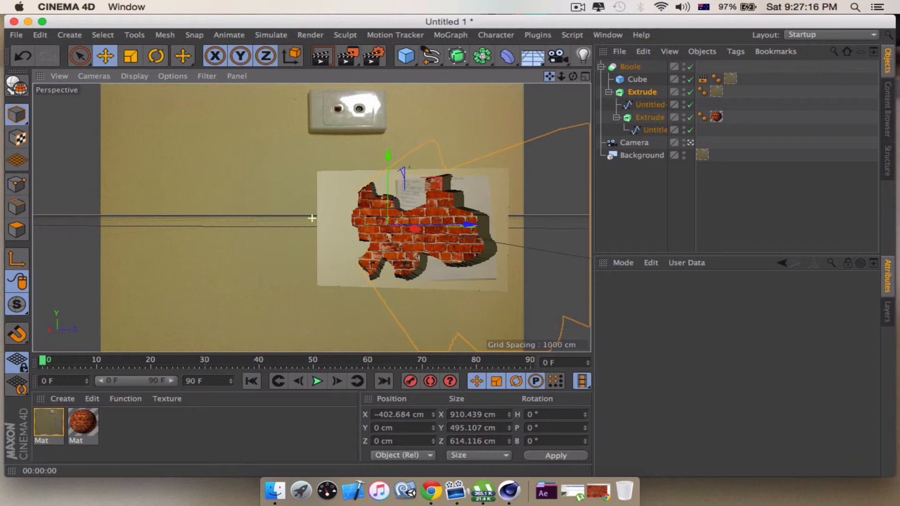
drag(312, 218, 161, 221)
Try to scale the Boole together with its cube, both Extrudes and their splines
click(644, 130)
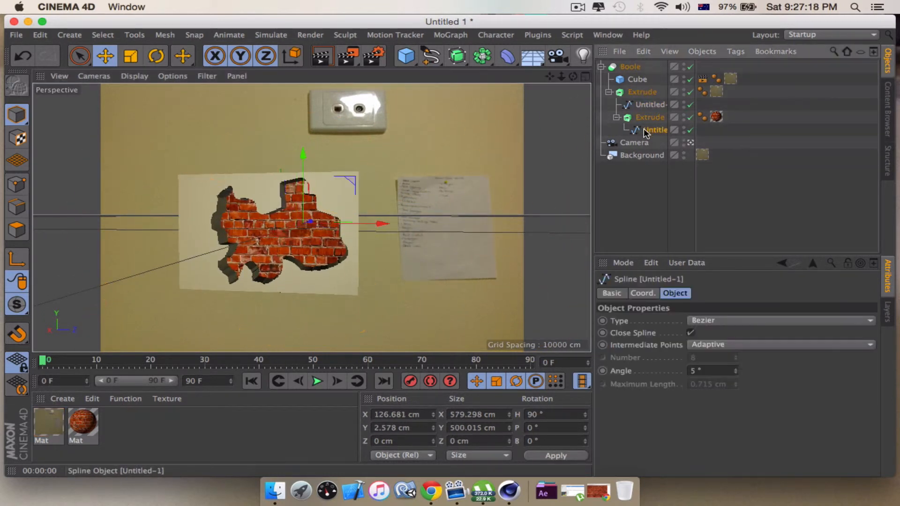
shift+click(632, 69)
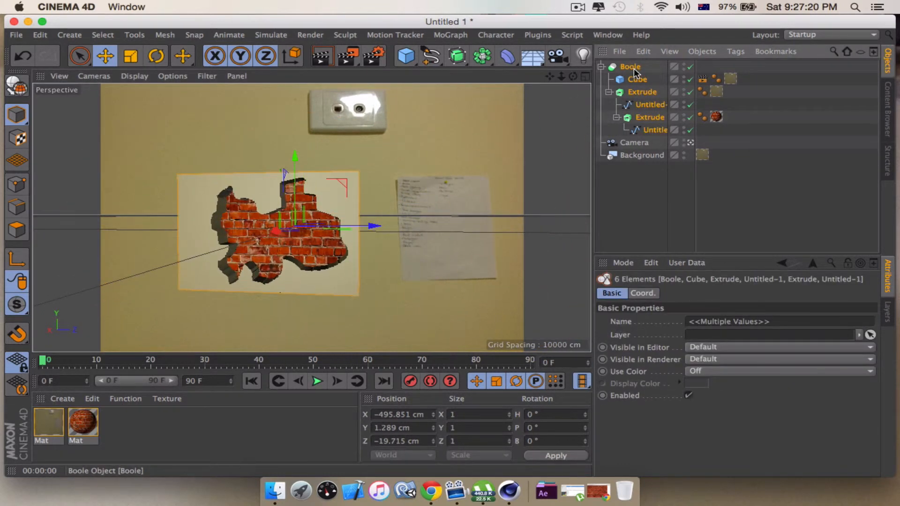
click(130, 56)
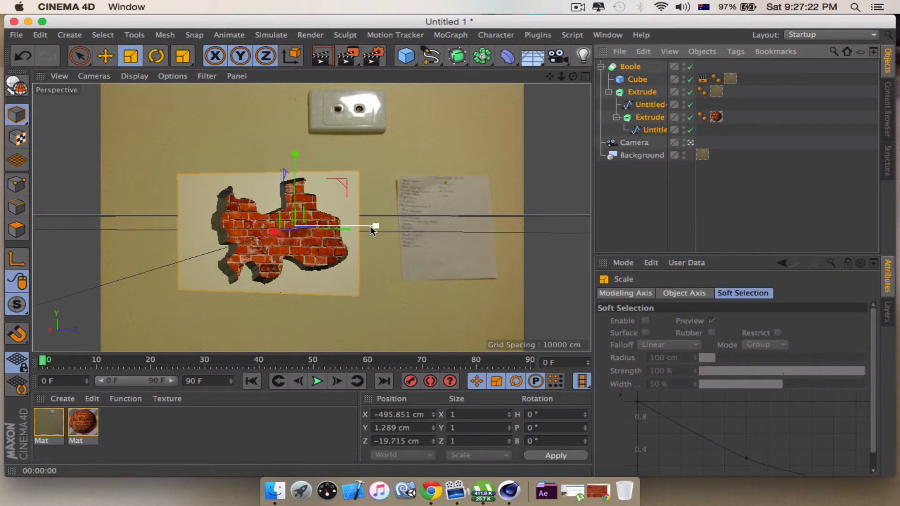
drag(374, 226, 400, 231)
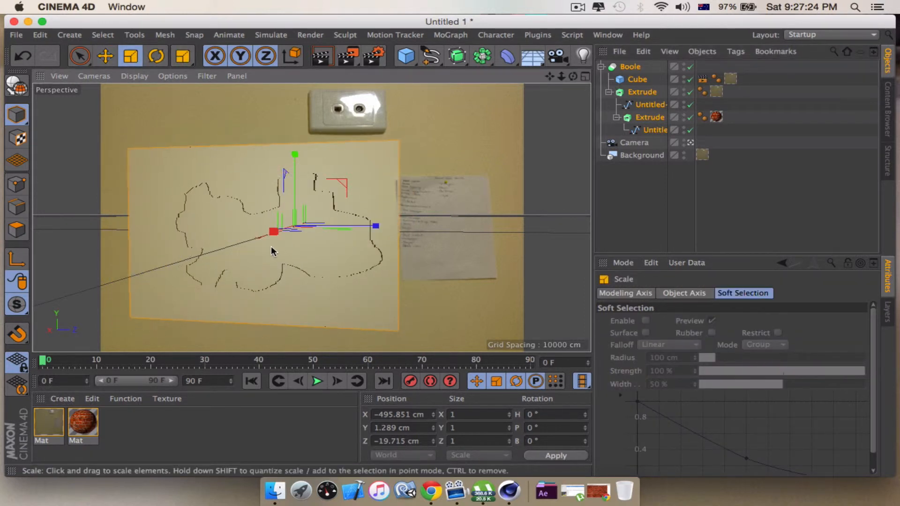
drag(261, 241, 287, 215)
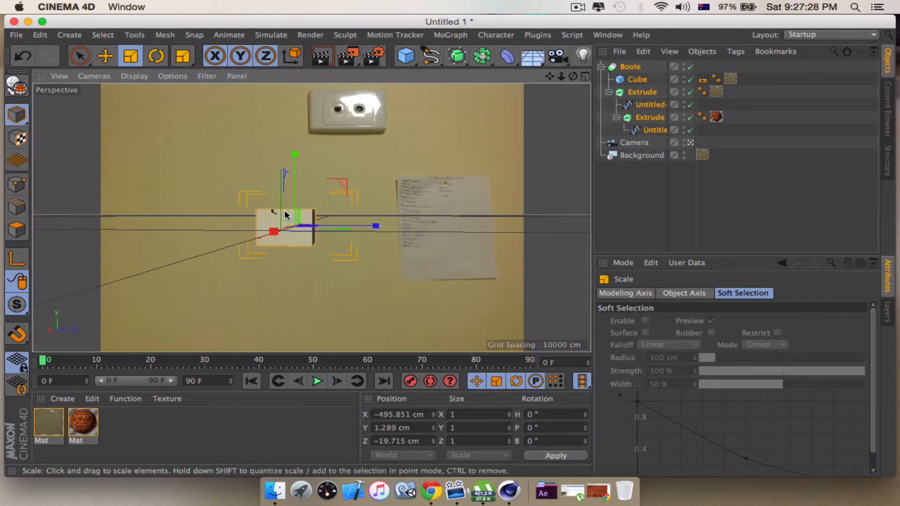
key(super+z)
key(super+z)
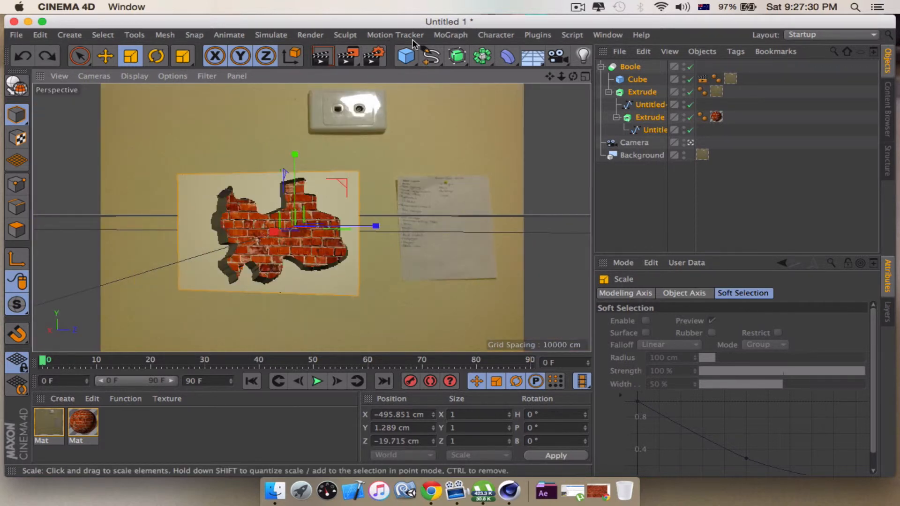
Add a light, move it in front of the wall to about X 366 cm, and render previews of the hole
click(321, 56)
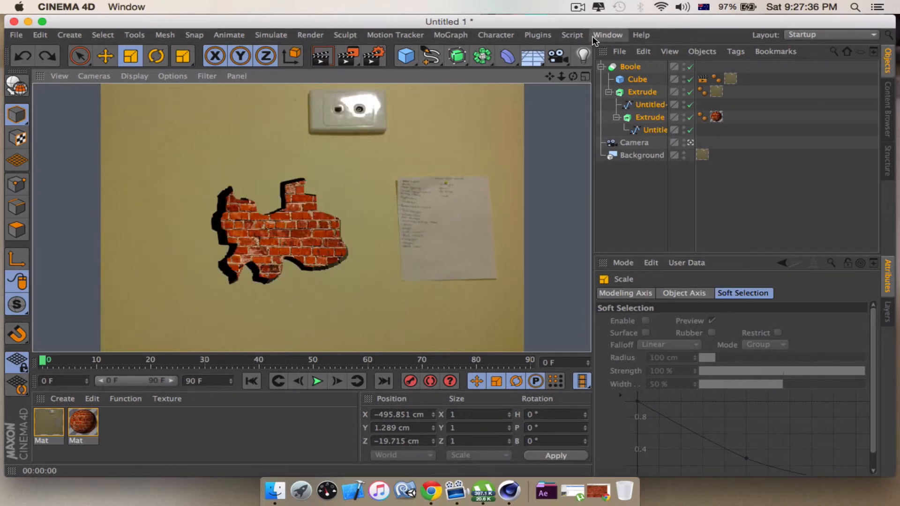
drag(582, 65, 628, 79)
click(105, 56)
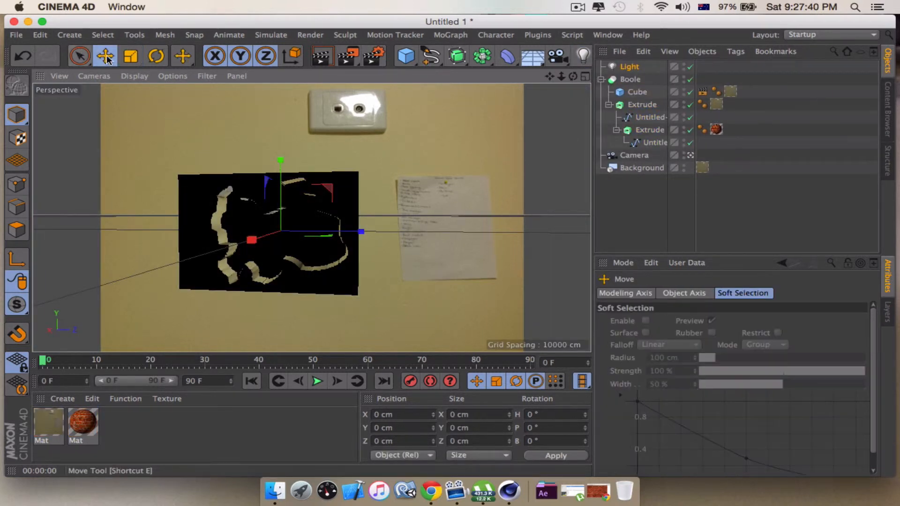
drag(250, 240, 198, 265)
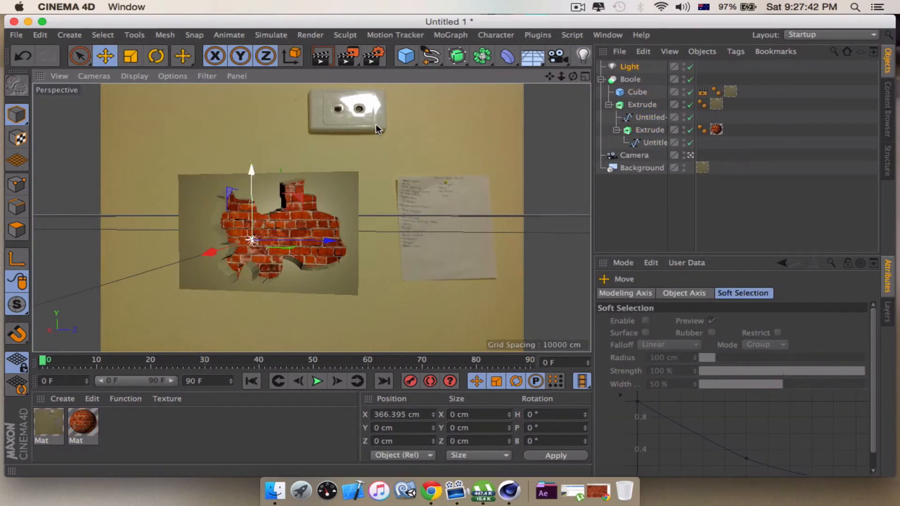
click(317, 65)
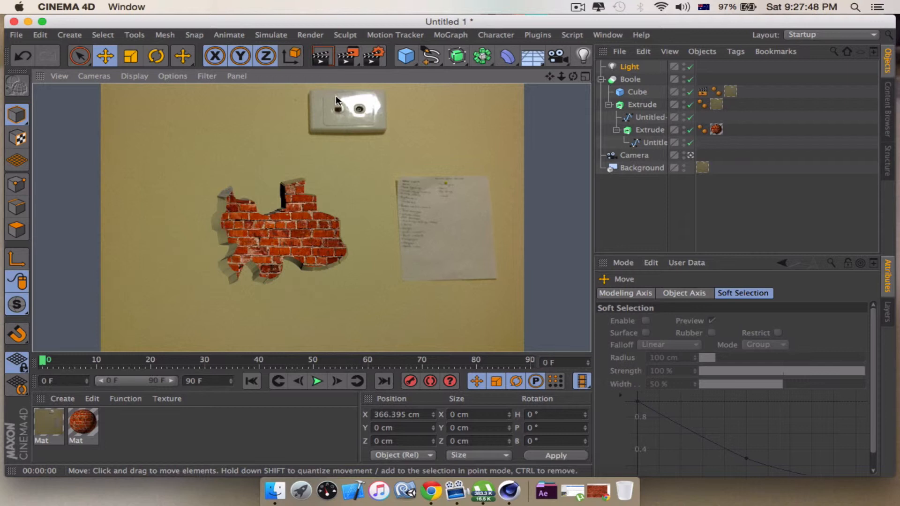
click(90, 427)
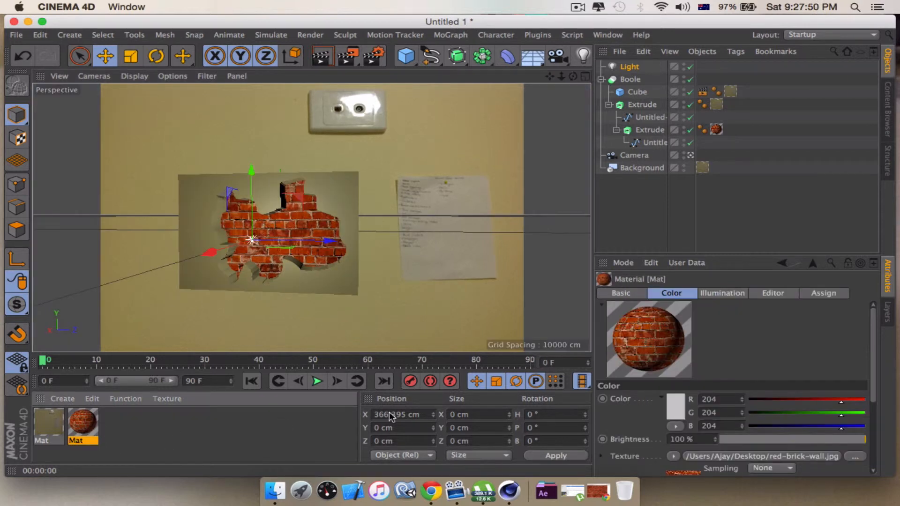
scroll(813, 418, down, 5)
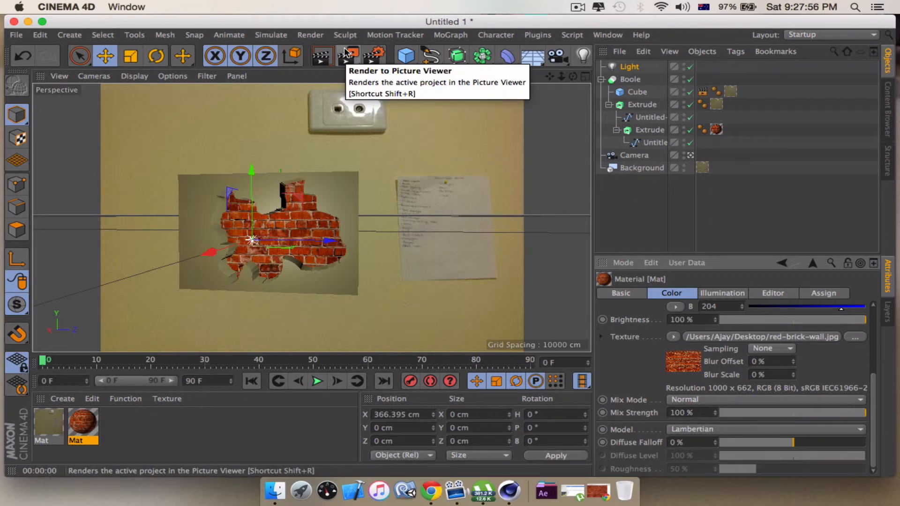
Set the render output to save as a JPEG file named NewBackground on the Desktop
click(373, 56)
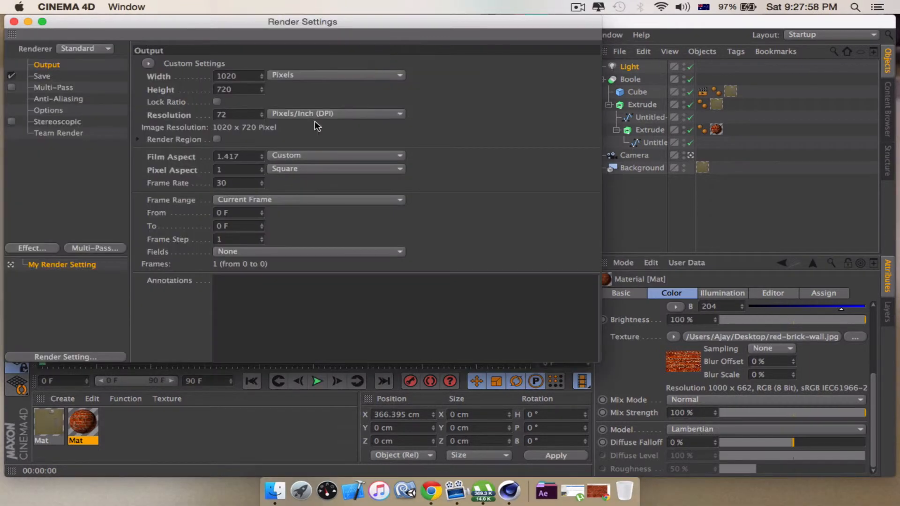
click(43, 76)
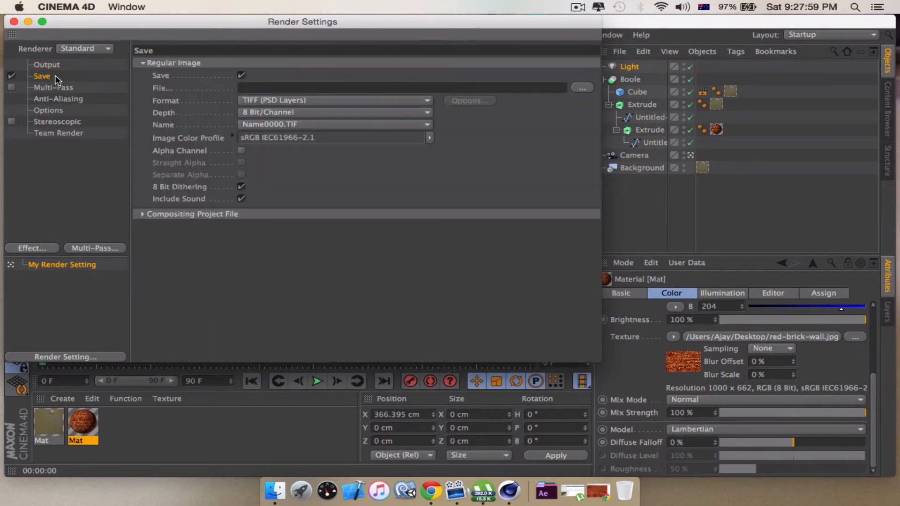
click(582, 88)
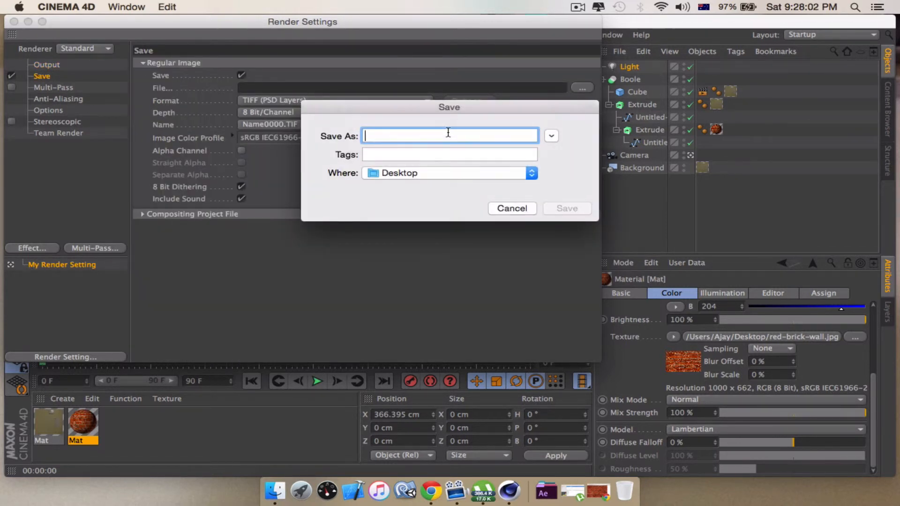
text(BA)
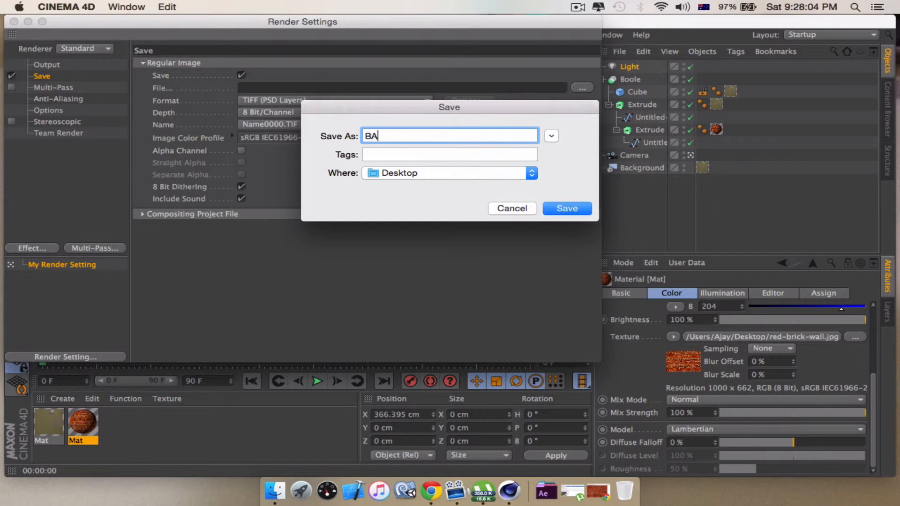
key(BackSpace)
text(NewBackground)
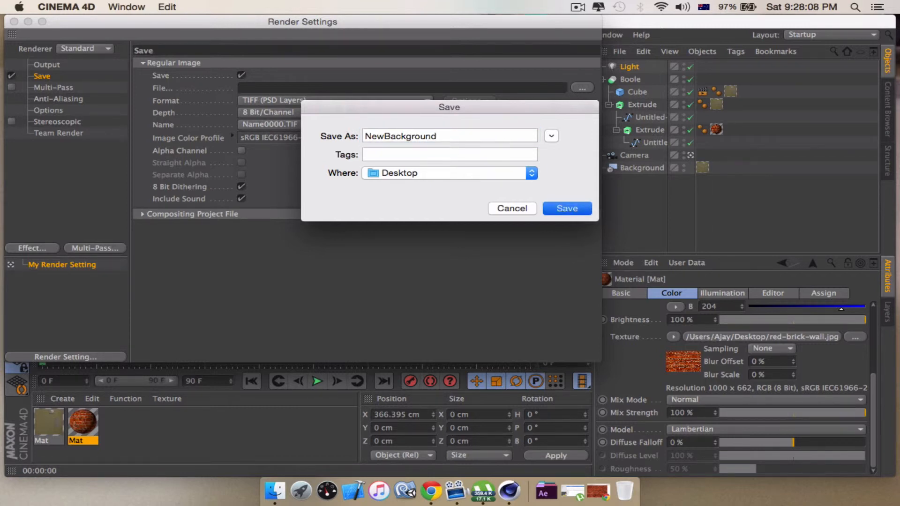
key(Return)
click(330, 100)
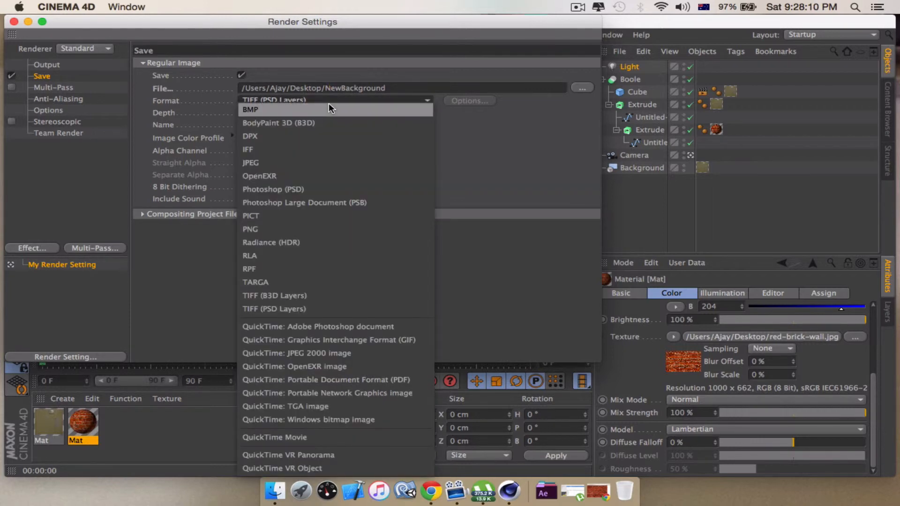
click(307, 163)
click(15, 22)
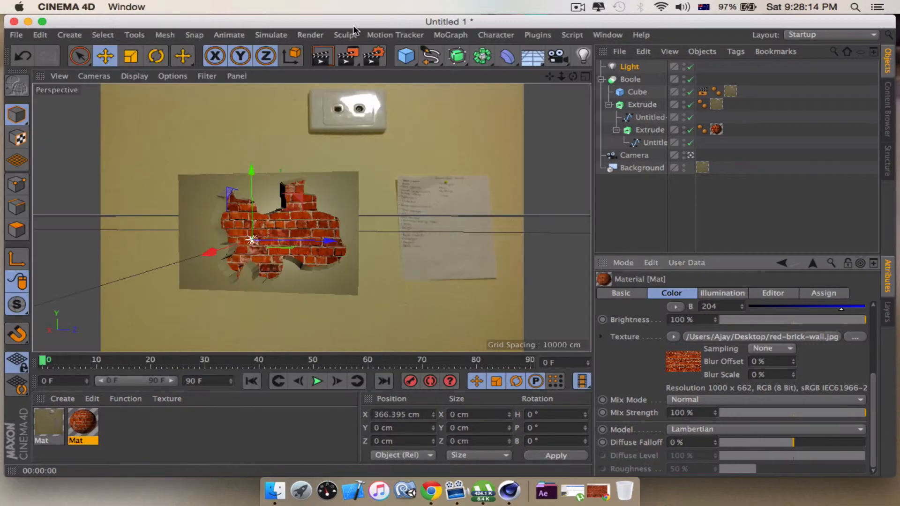
Render the scene to the Picture Viewer, inspect the brick hole and its edges at different magnifications, and close the viewer
click(349, 52)
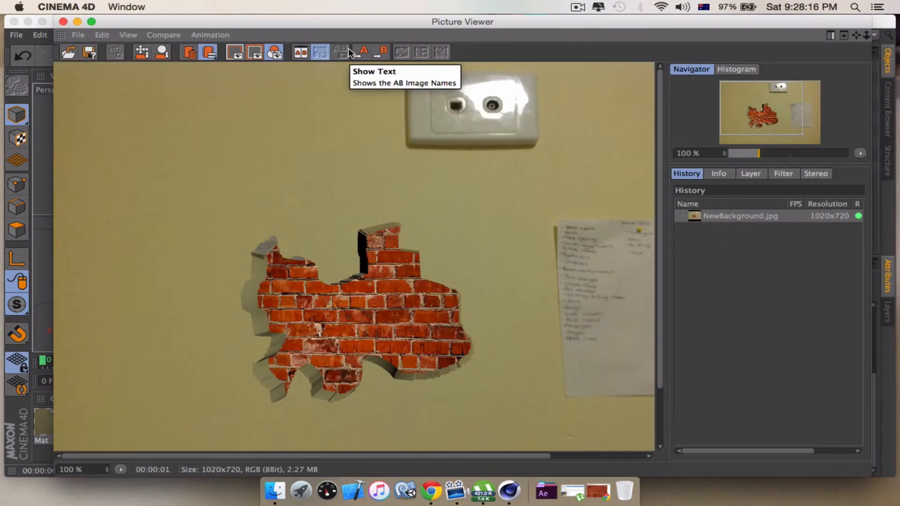
scroll(448, 199, down, 10)
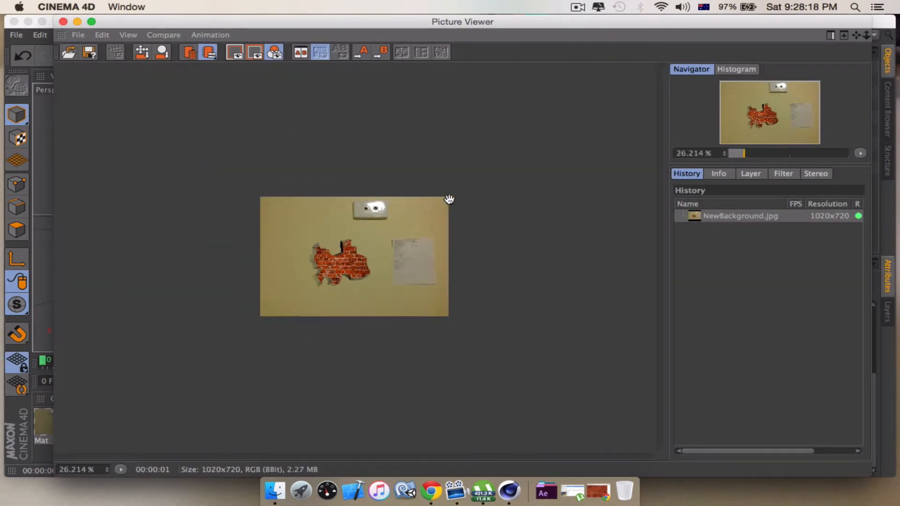
scroll(449, 199, up, 5)
scroll(448, 199, up, 6)
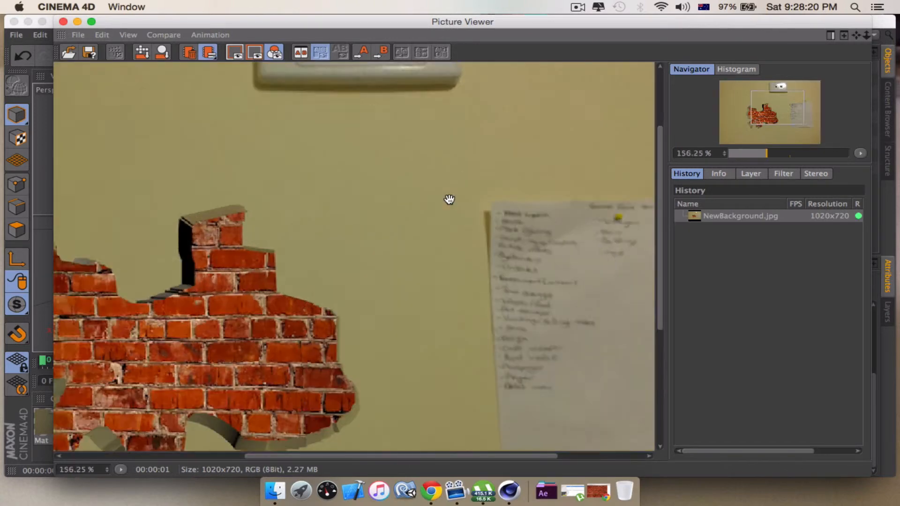
scroll(449, 199, down, 3)
scroll(449, 199, down, 3)
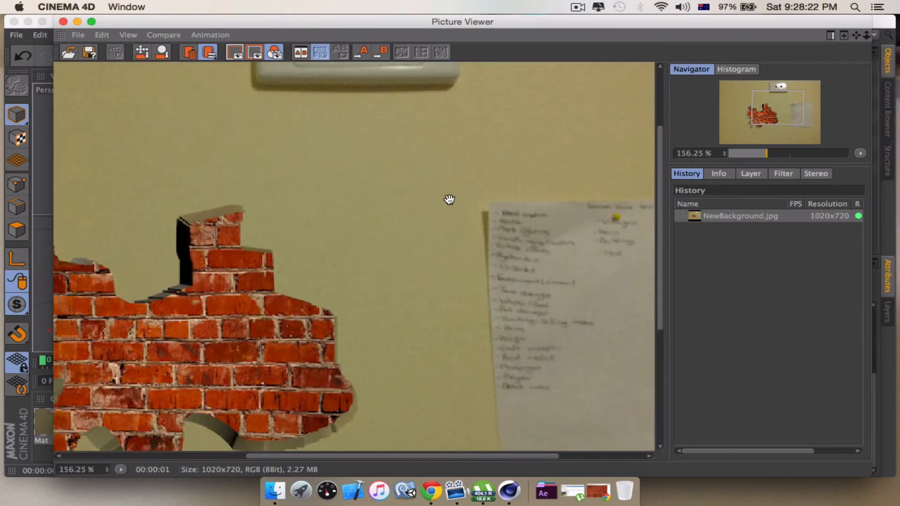
scroll(449, 199, up, 1)
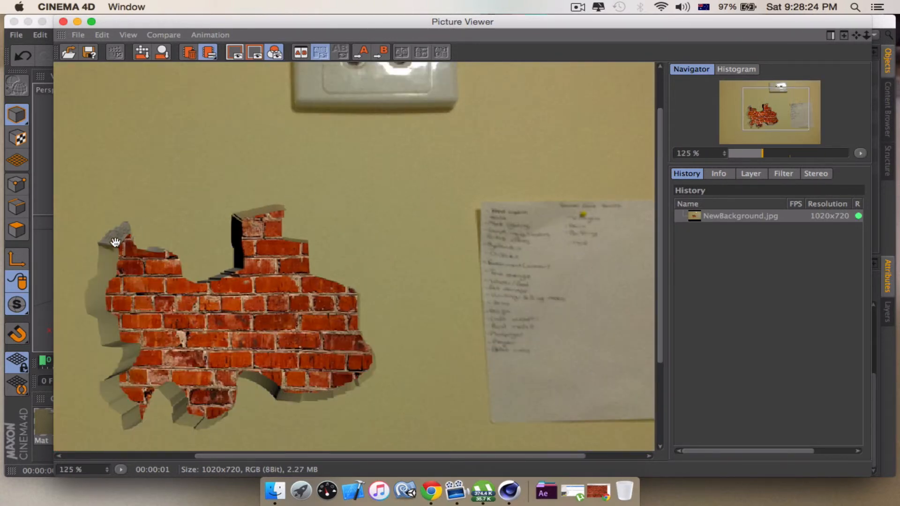
click(63, 21)
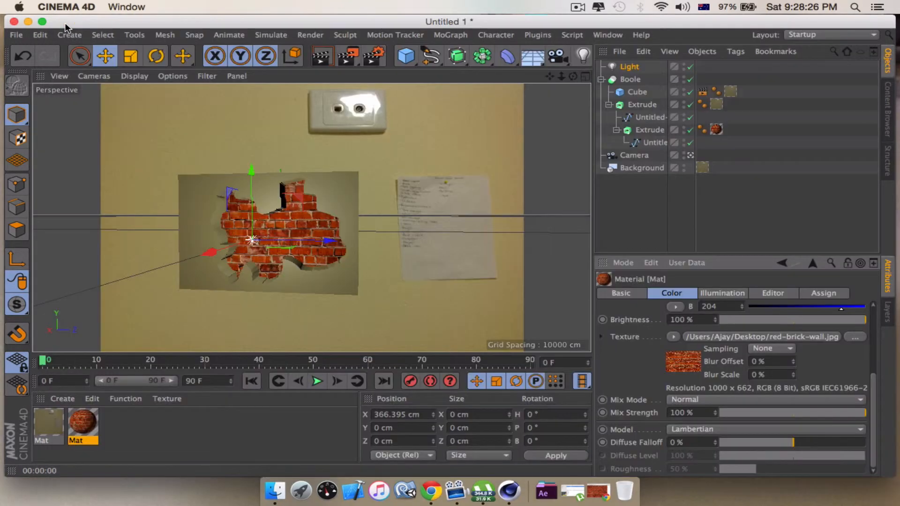
Examine the hole's edges up close, set the parent Extrude's wall photo texture projection to Flat and render a preview
click(191, 176)
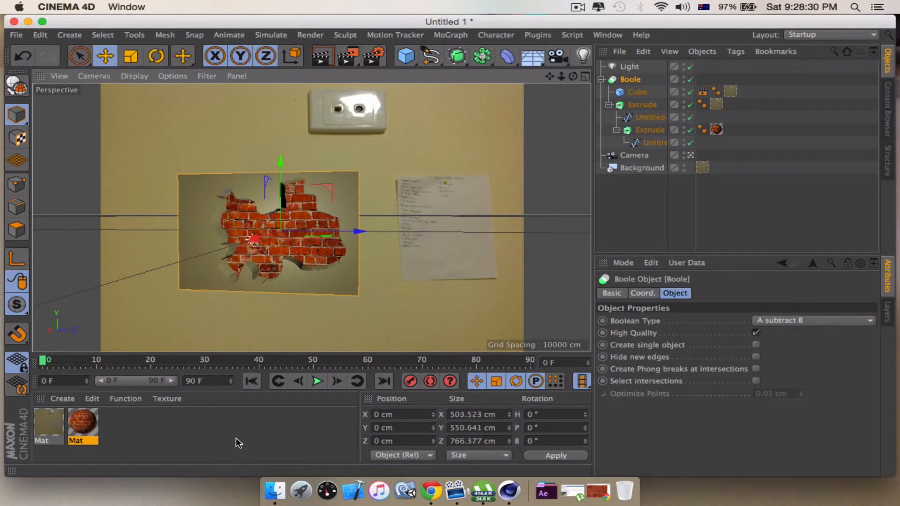
scroll(229, 185, up, 10)
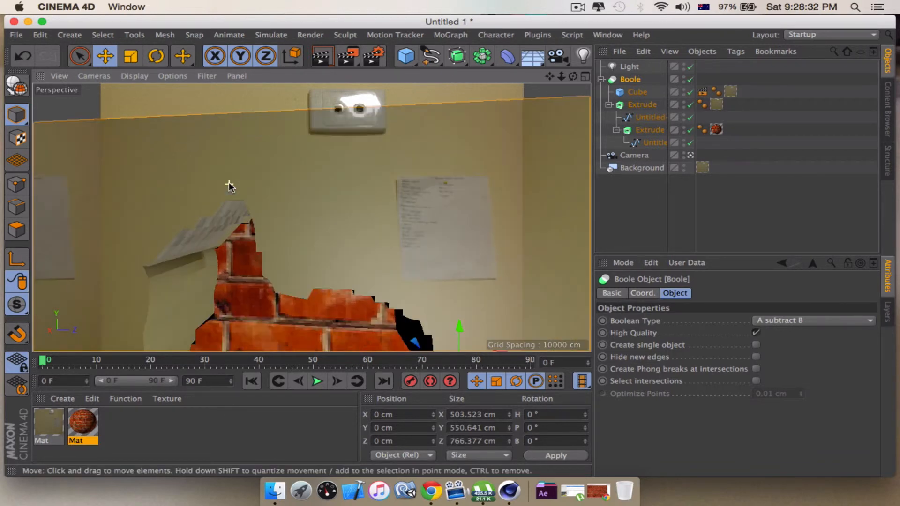
alt+drag(229, 185, 196, 263)
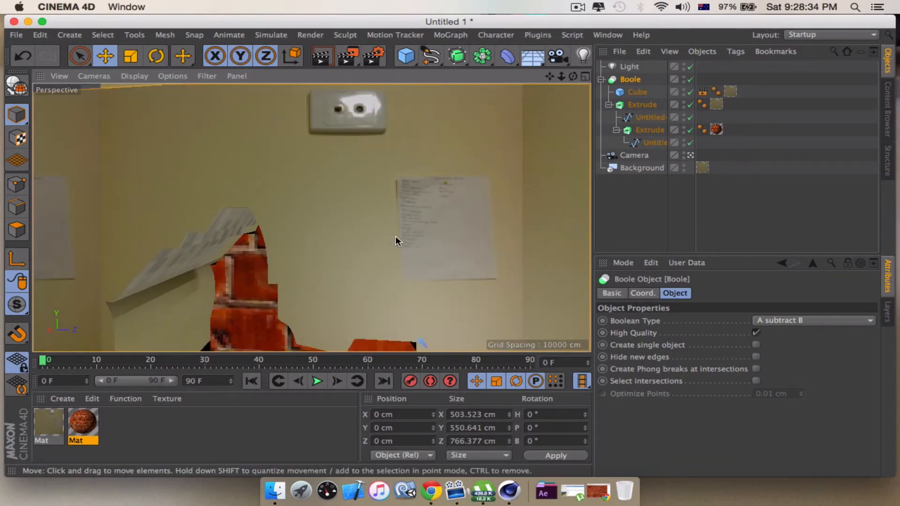
scroll(396, 241, down, 10)
scroll(396, 241, up, 3)
click(49, 428)
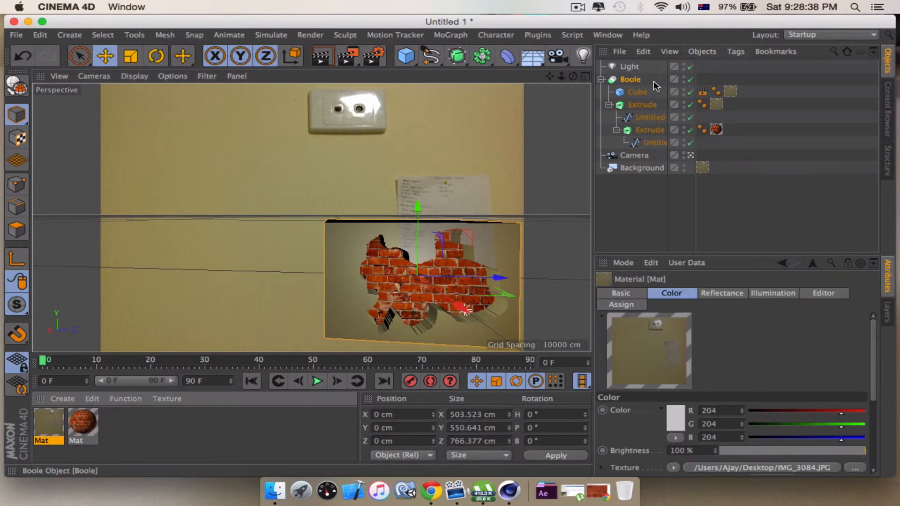
click(716, 104)
click(703, 348)
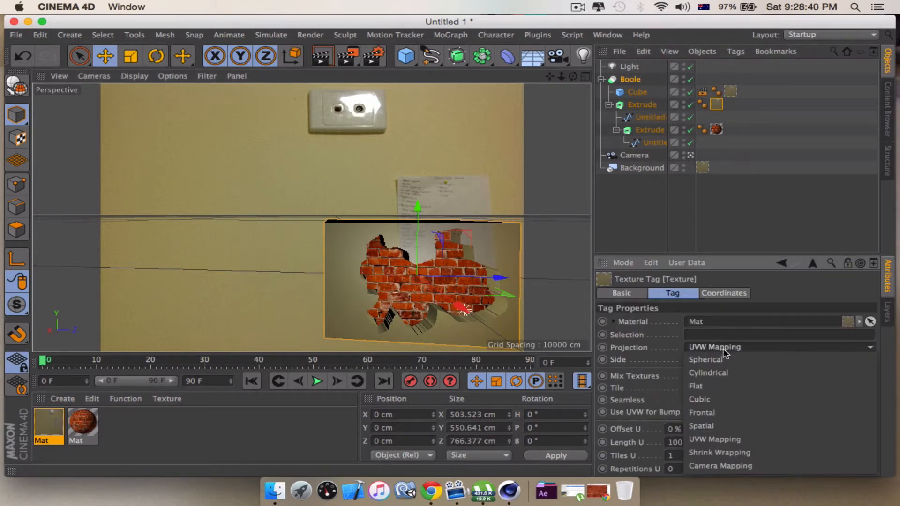
click(732, 382)
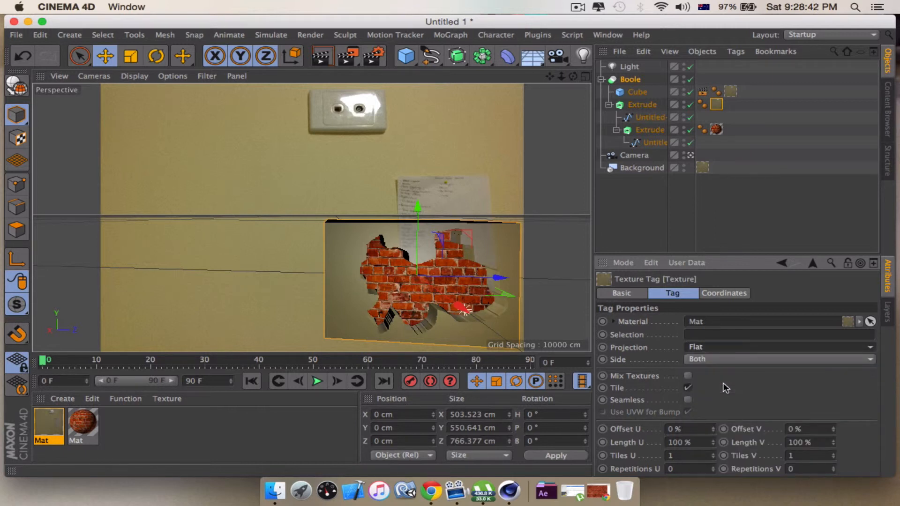
click(326, 54)
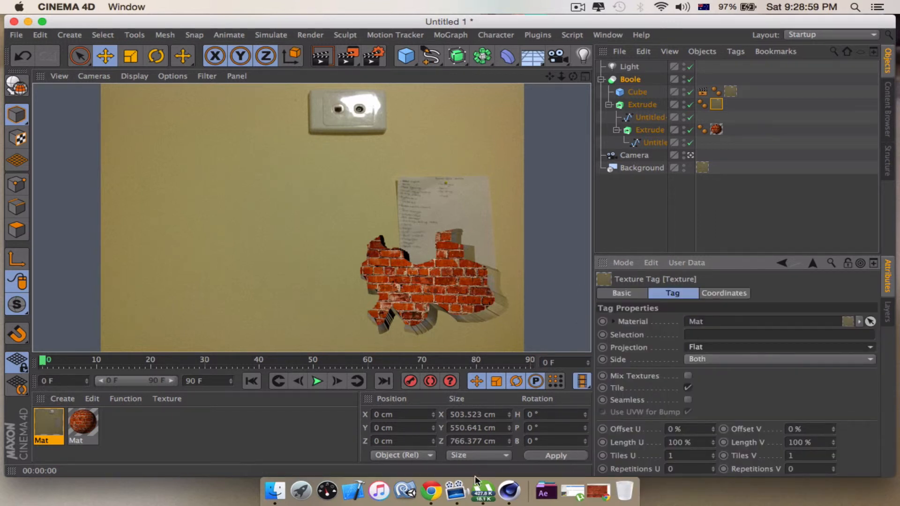
Open Image Capture, copy the plain wall photo IMG_3085.JPG from the iPad to the desktop, and close it
click(862, 6)
text(im)
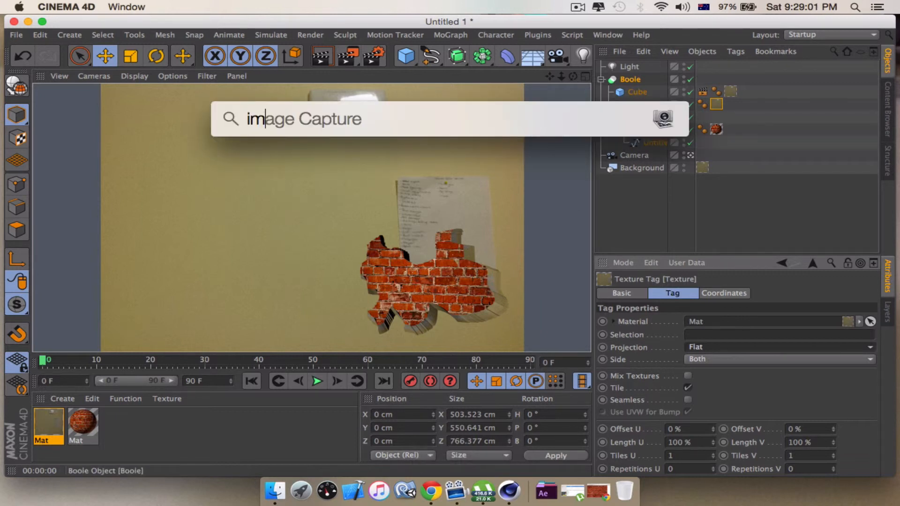
text(a)
key(Return)
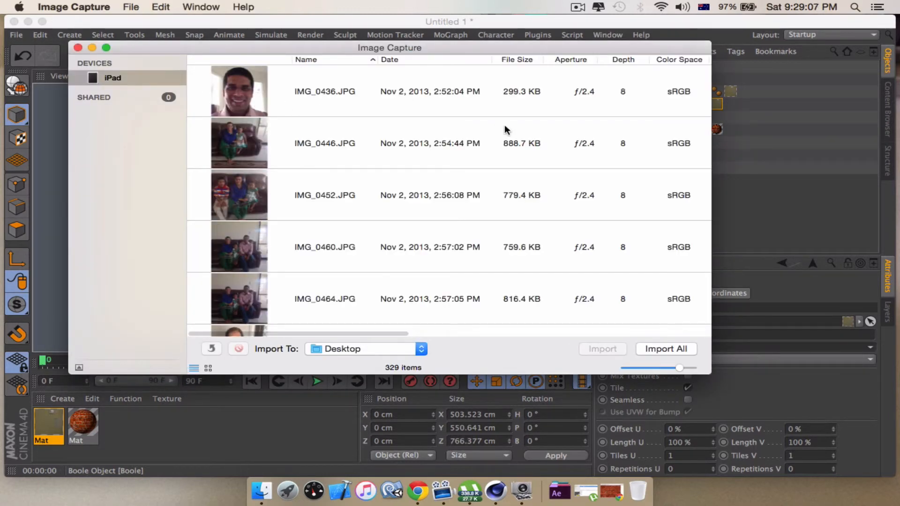
scroll(504, 124, down, 15)
scroll(505, 124, down, 20)
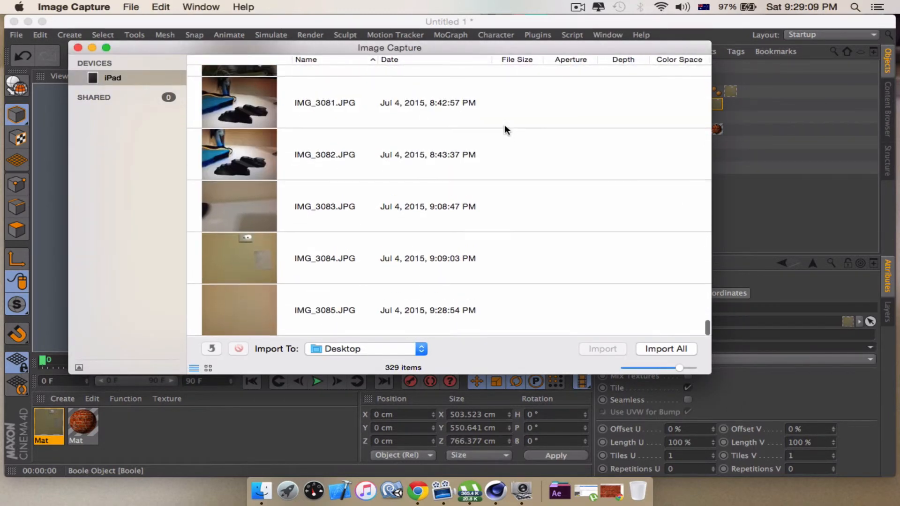
click(28, 21)
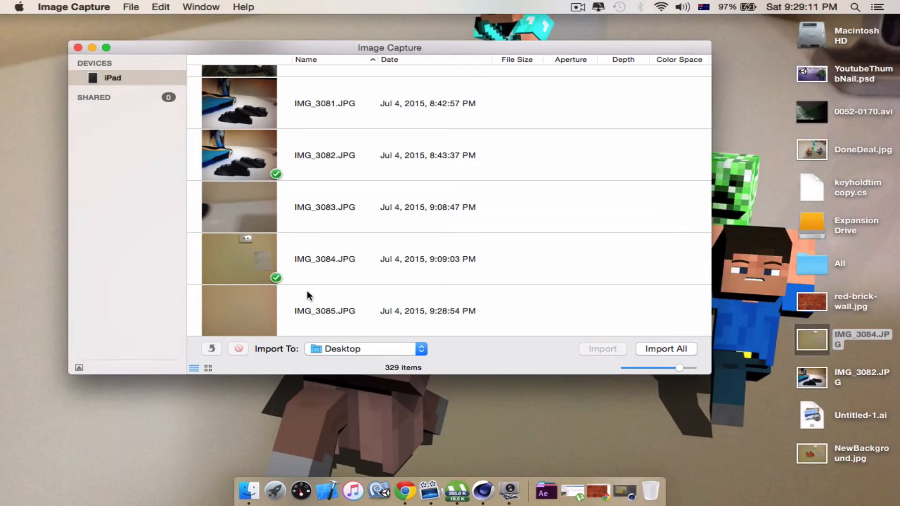
drag(306, 293, 763, 436)
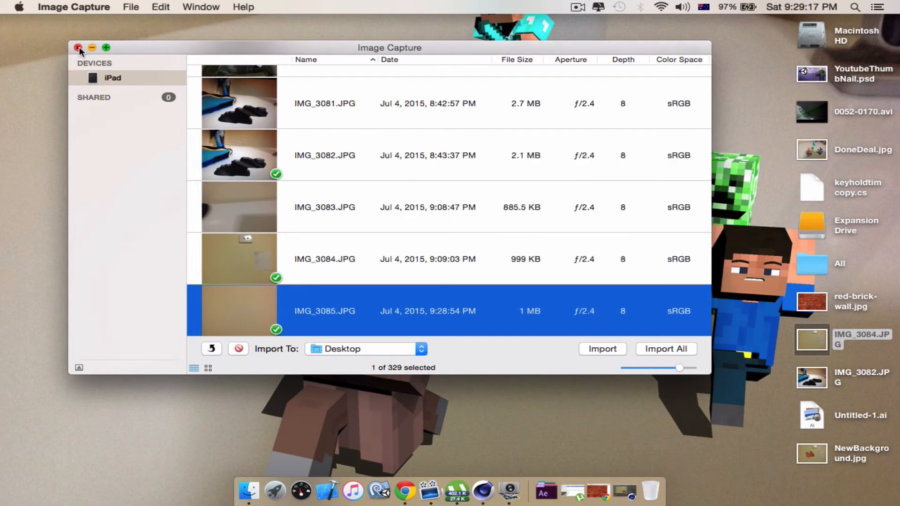
click(78, 48)
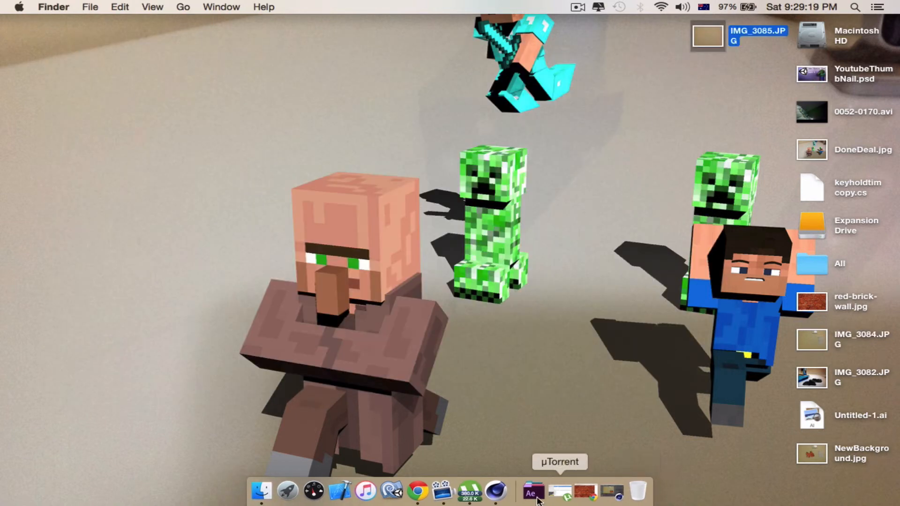
Switch back to CINEMA 4D and create a material from IMG_3085.JPG without copying the image to the project location
click(495, 491)
key(ctrl+Right)
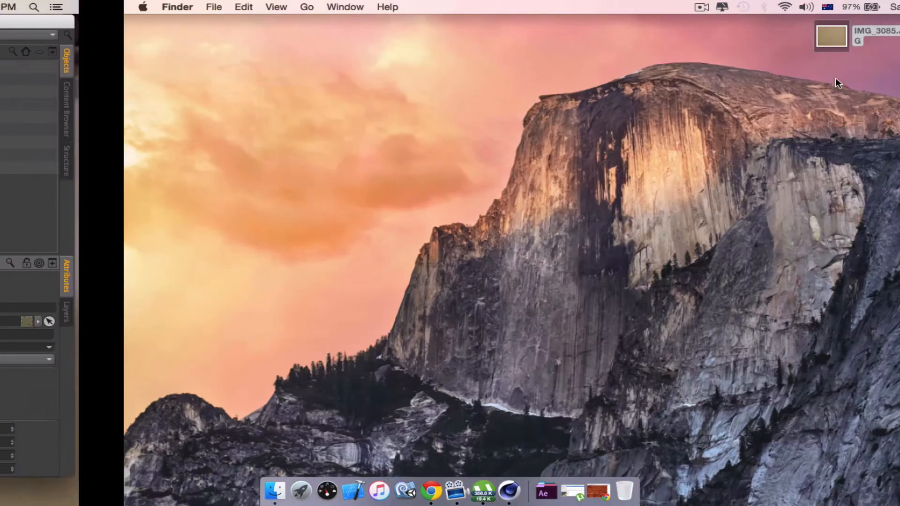
drag(713, 34, 190, 425)
key(ctrl+Left)
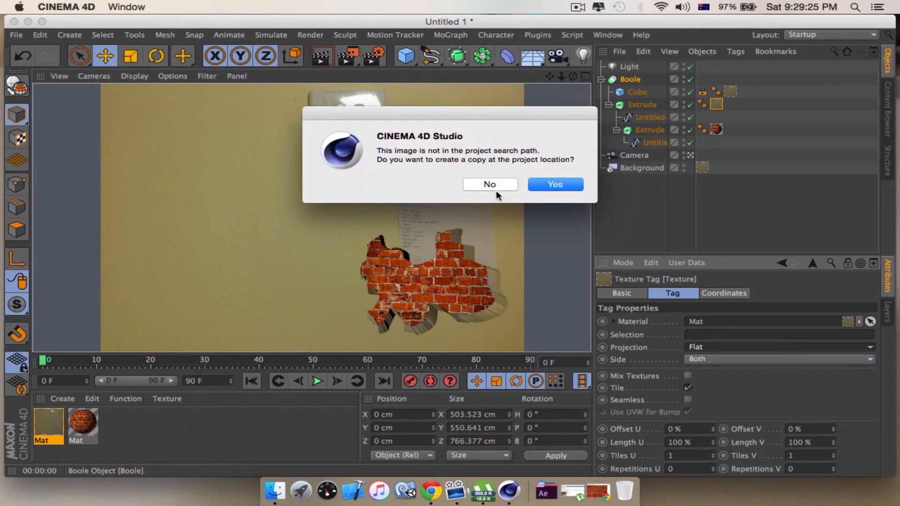
click(490, 184)
Set the plain wall material's texture sampling to None and disable its Reflectance channel
double_click(114, 429)
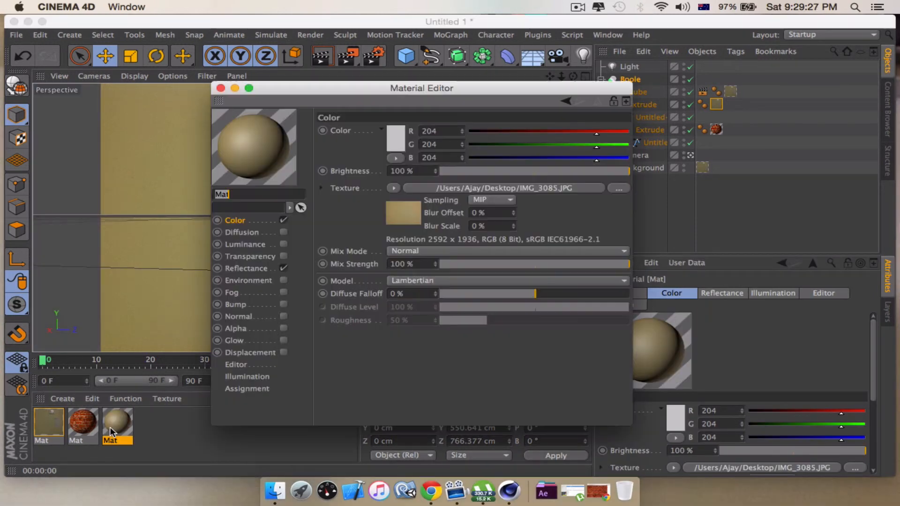
click(492, 199)
click(485, 201)
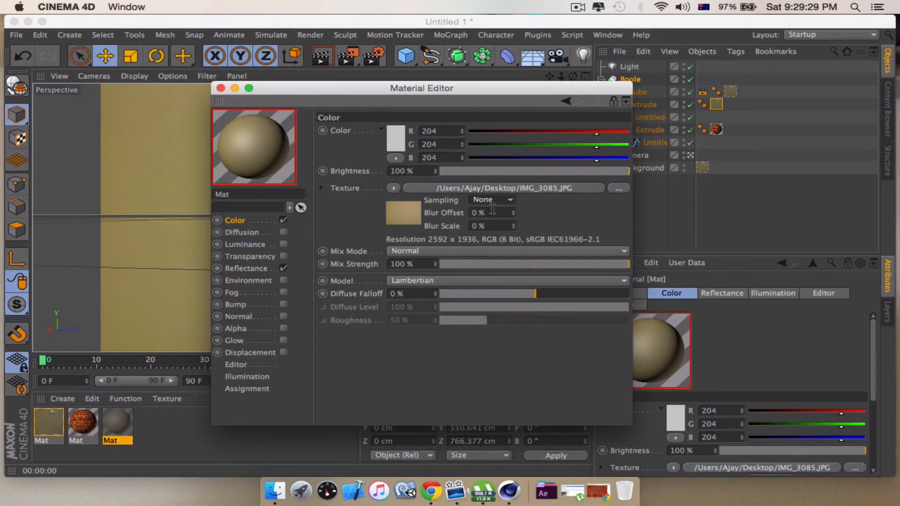
click(283, 269)
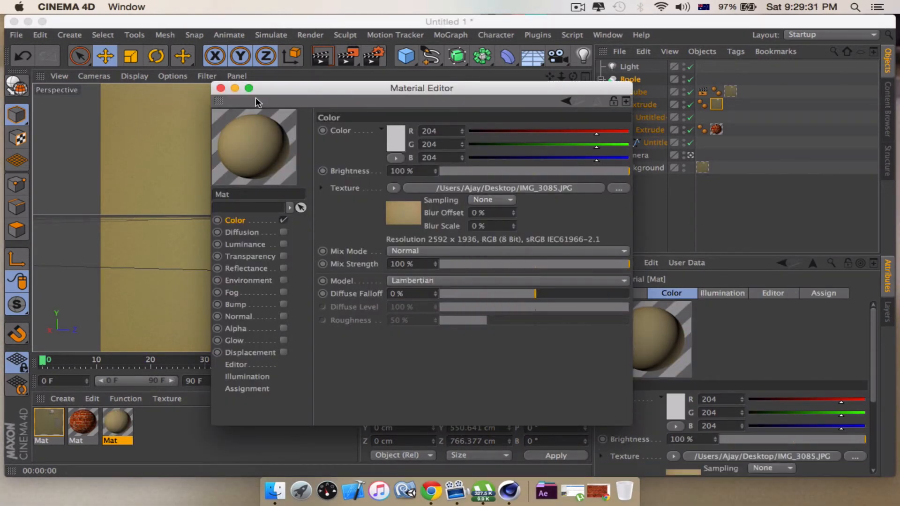
click(221, 88)
Replace the parent Extrude's old wall photo tag with the plain wall material, reframe the hole clear of the note, and render a preview
drag(120, 433, 655, 103)
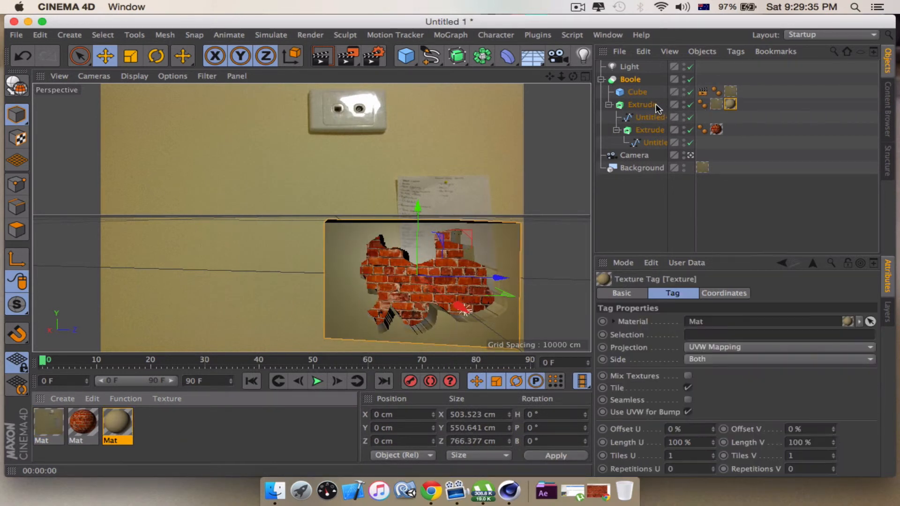
click(715, 98)
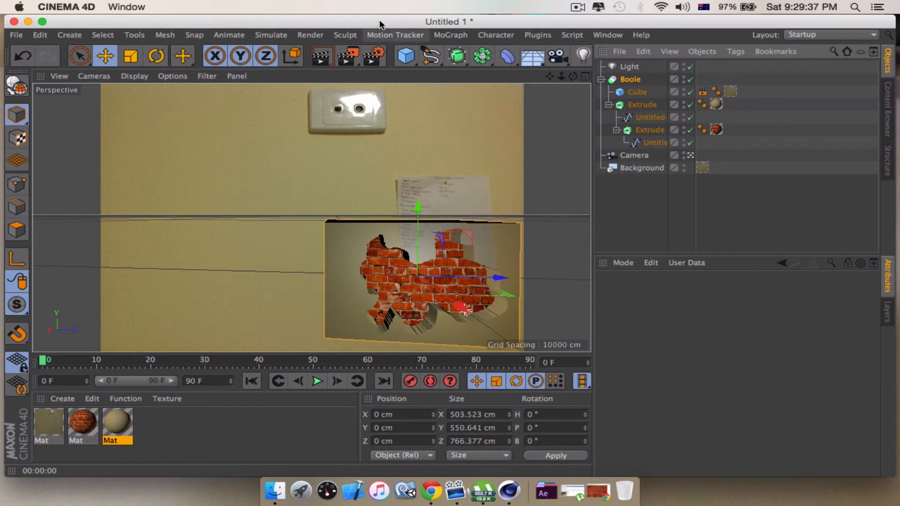
click(690, 156)
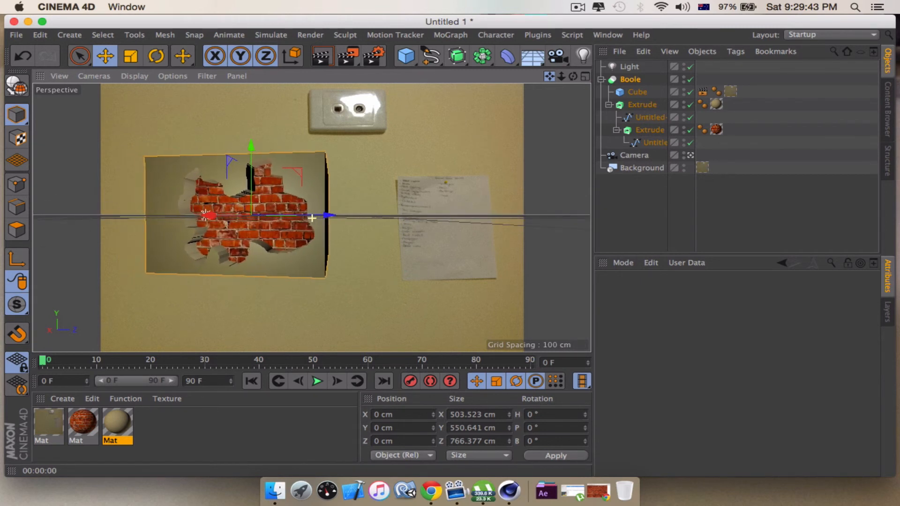
click(323, 57)
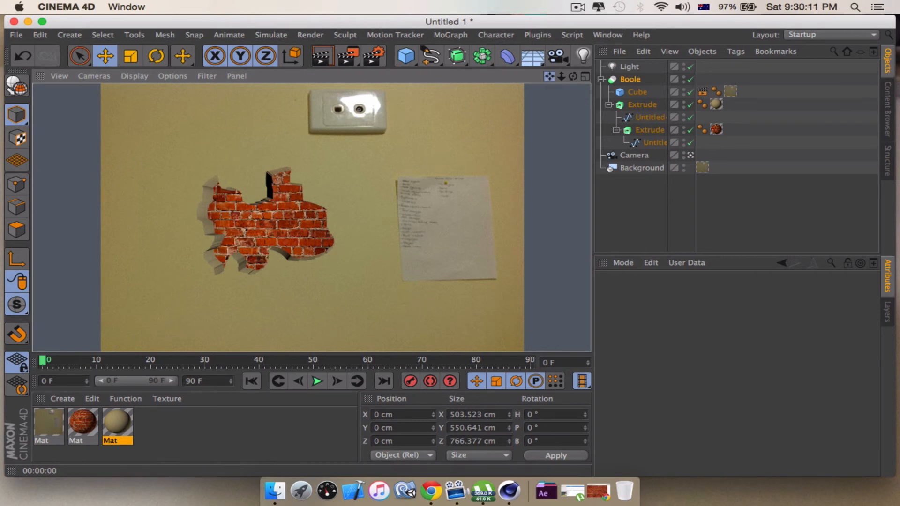
Render the scene from the reframed view to the Picture Viewer, overwriting NewBackground.jpg, and close the viewer
drag(549, 76, 550, 83)
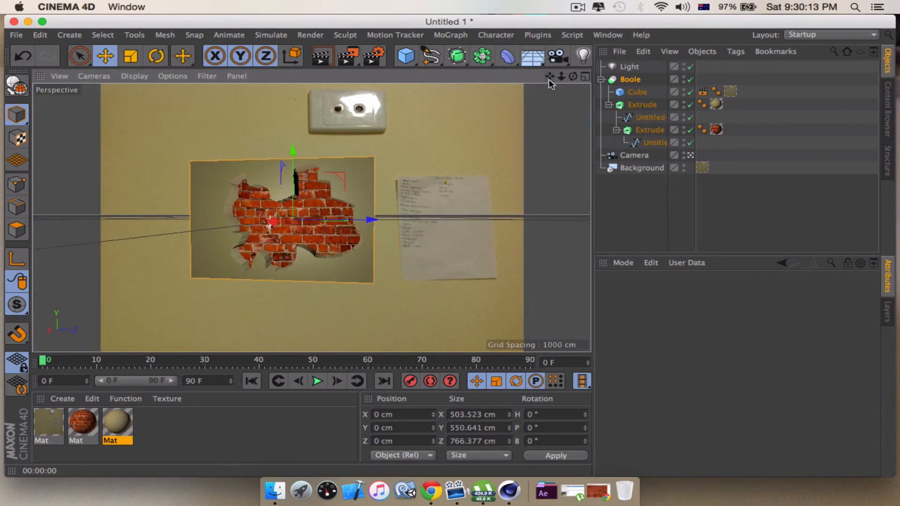
click(347, 55)
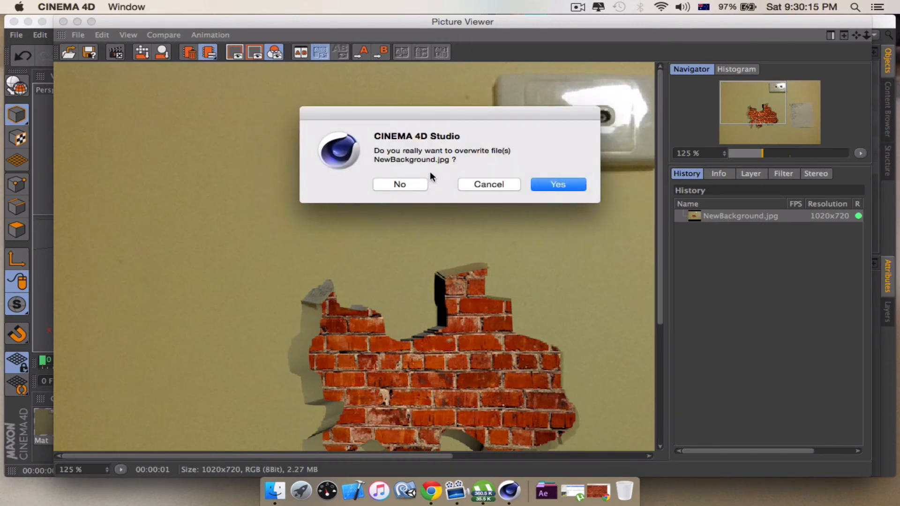
click(543, 186)
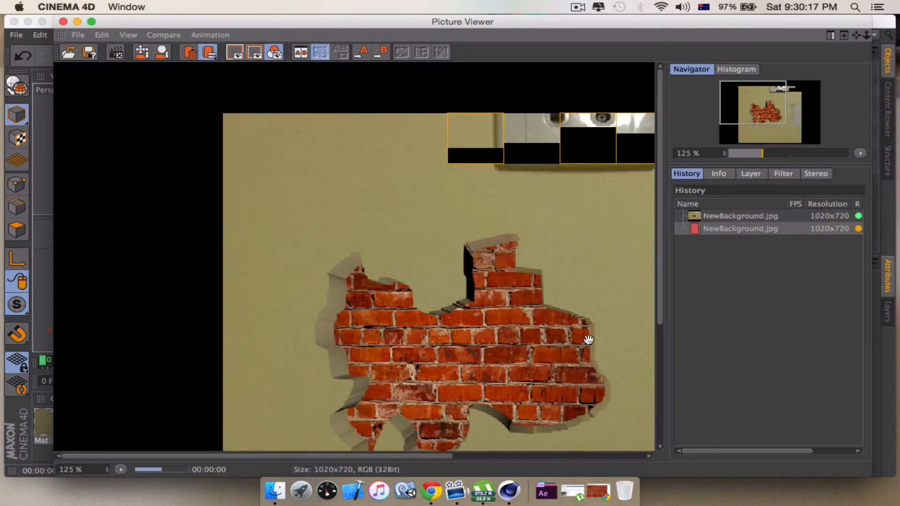
click(20, 30)
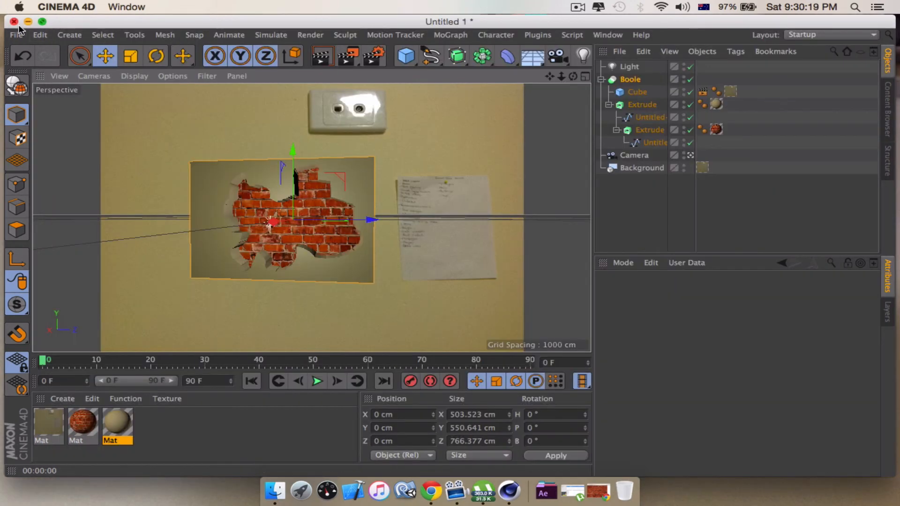
Close the project without saving it and quit CINEMA 4D
click(14, 22)
click(398, 184)
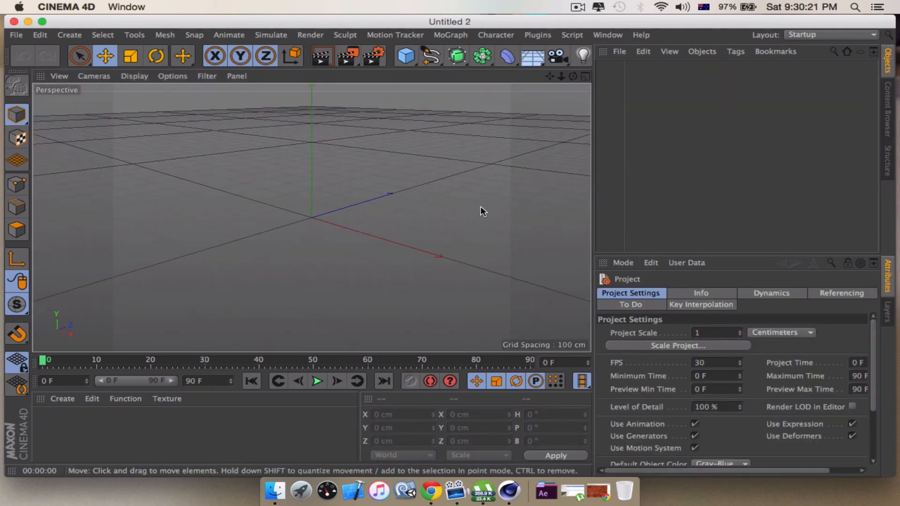
click(65, 6)
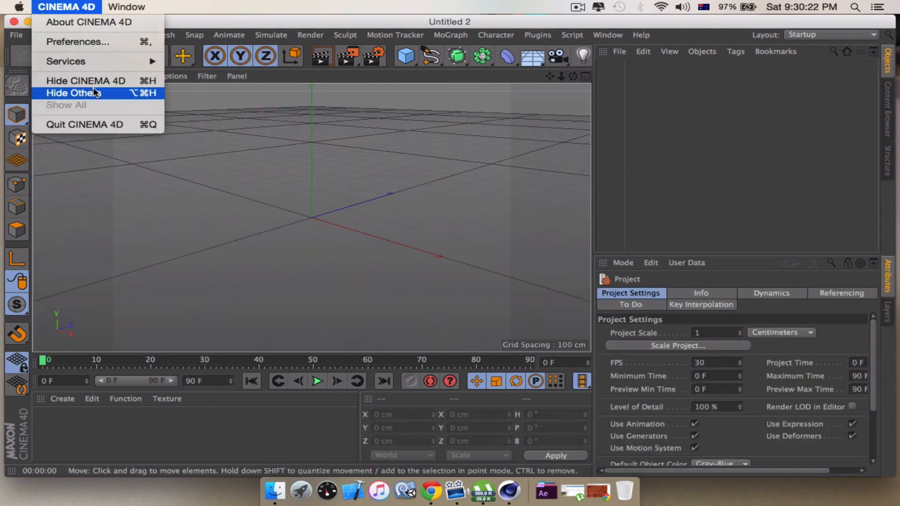
click(86, 120)
Move NewBackground.jpg to an empty spot near the desktop's lower middle and set it as the desktop picture
drag(812, 453, 510, 412)
right_click(510, 412)
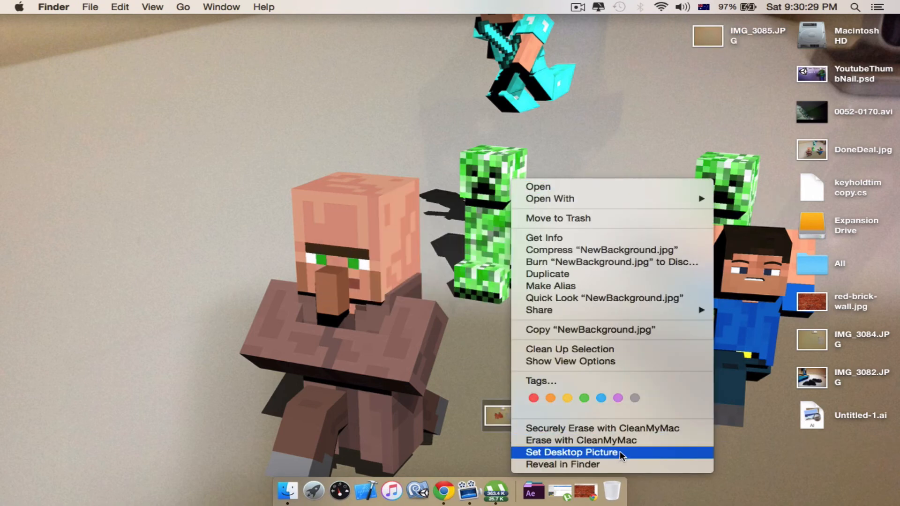
click(572, 453)
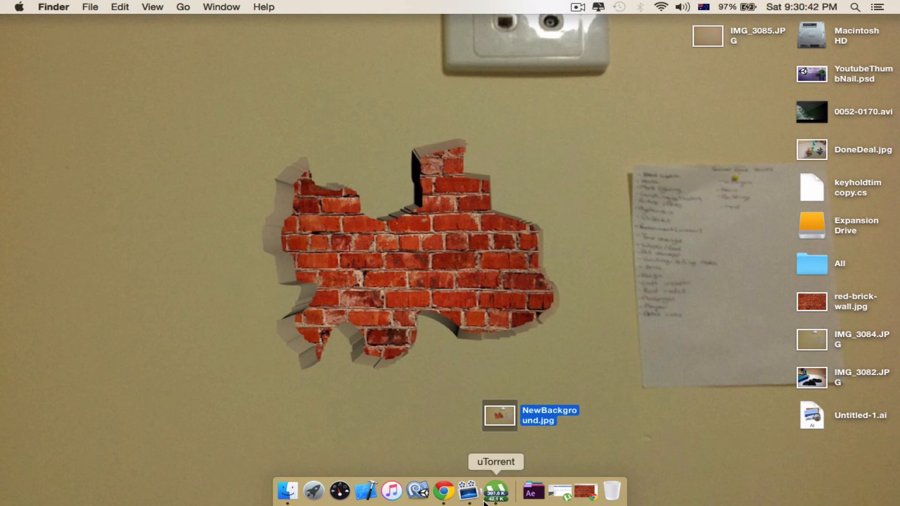
drag(296, 214, 255, 120)
drag(534, 108, 813, 426)
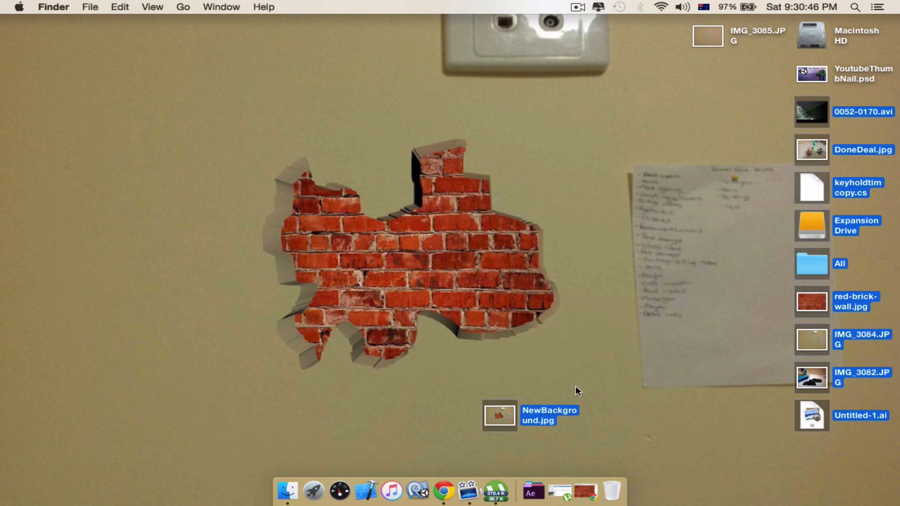
drag(575, 387, 246, 136)
click(461, 491)
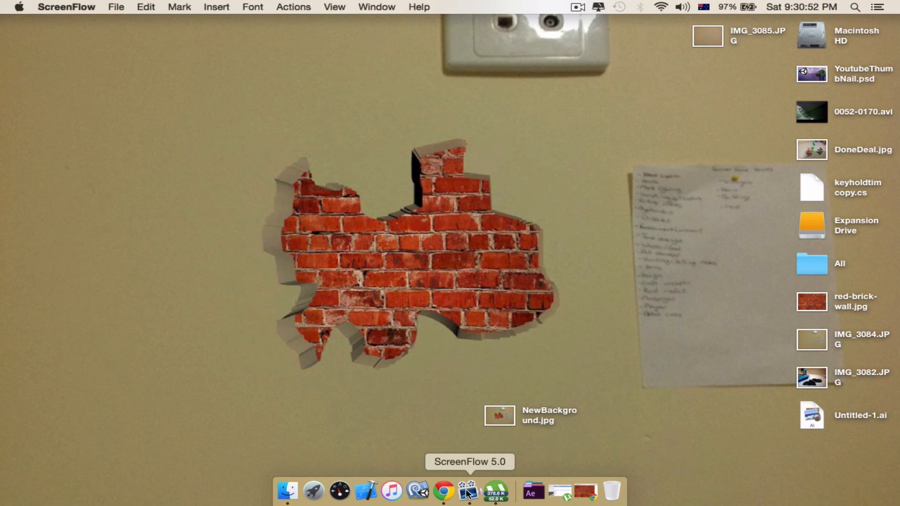